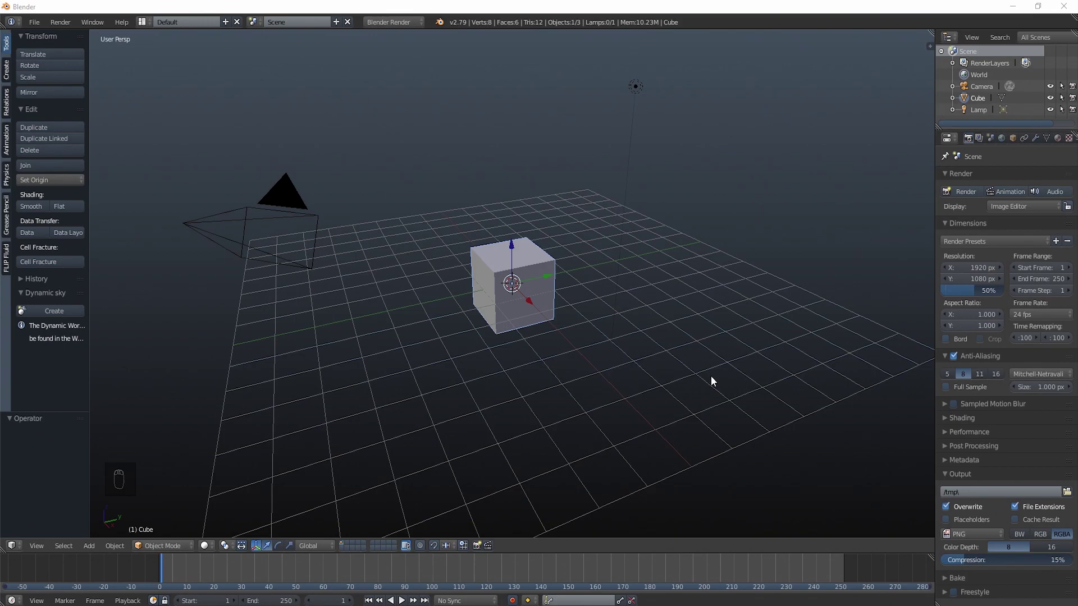
middle_drag(682, 357, 543, 354)
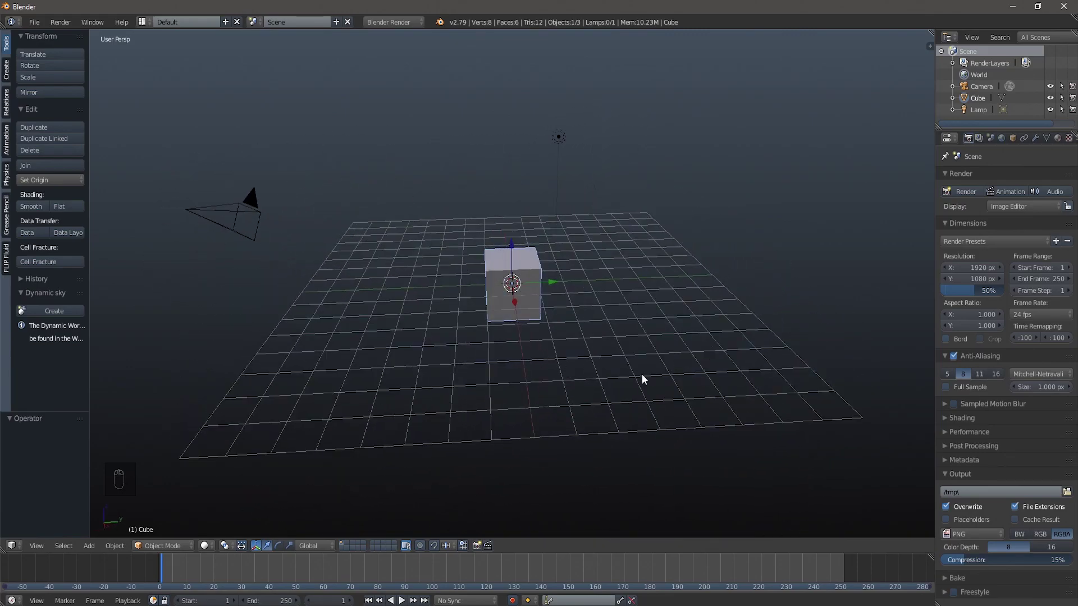
mouse_move(667, 378)
middle_down()
mouse_move(645, 383)
mouse_move(646, 374)
middle_up()
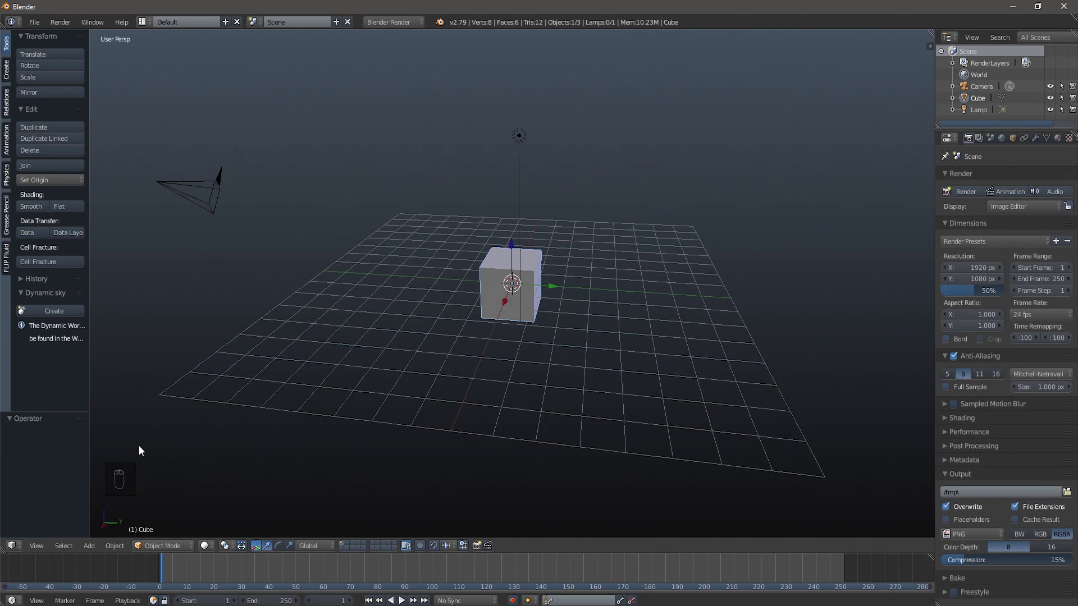
middle_drag(296, 396, 497, 375)
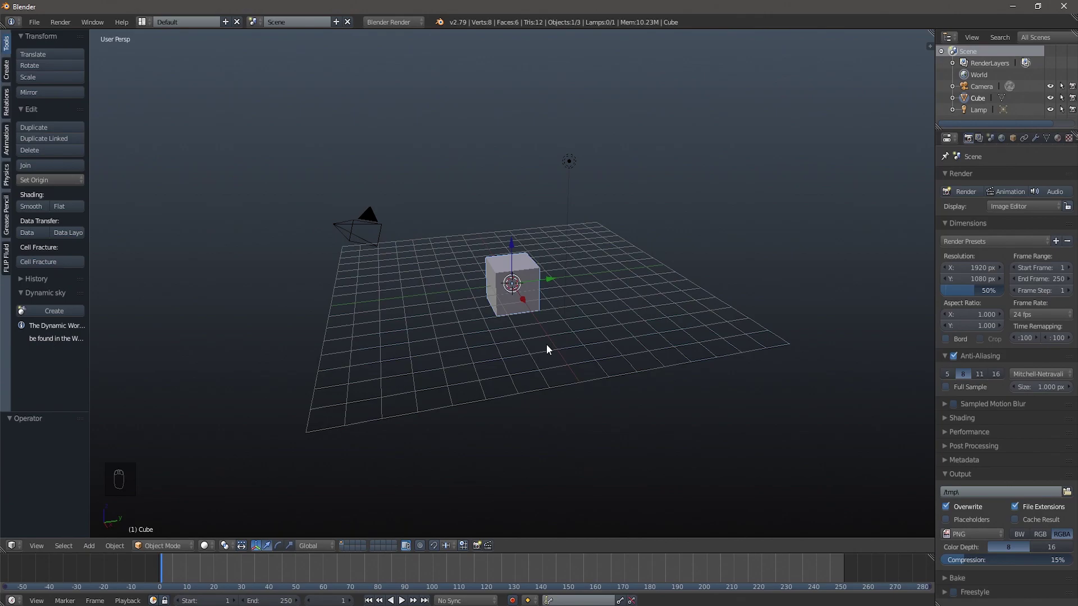
- Scale the default cube by 8 and raise it 8 units along Z
key(s)
key(8)
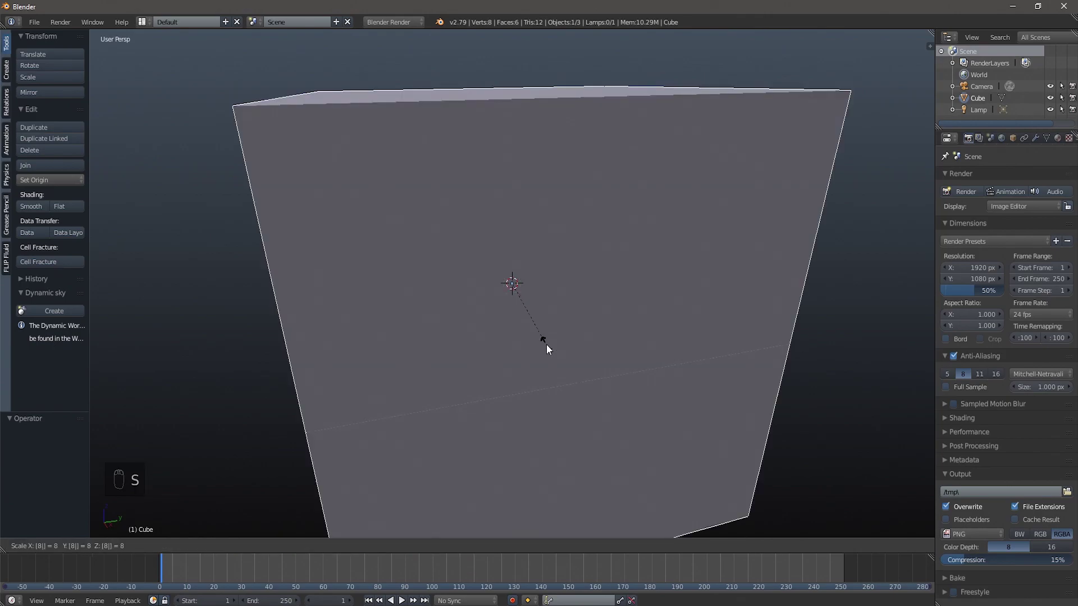
click(547, 345)
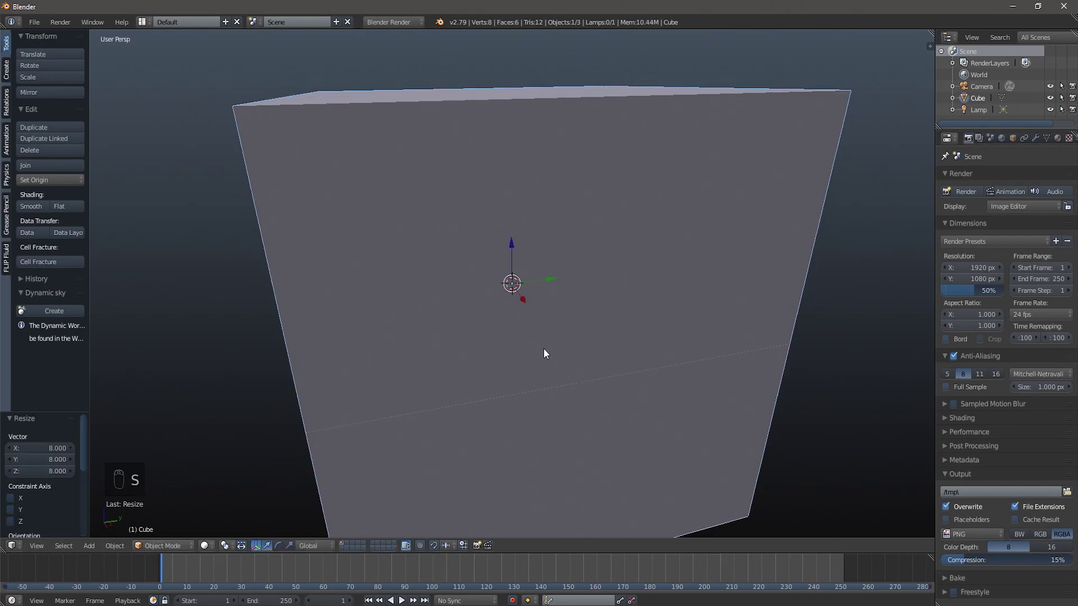
scroll(544, 349, down, 2)
key(g)
key(z)
key(8)
click(544, 353)
middle_drag(675, 351, 697, 365)
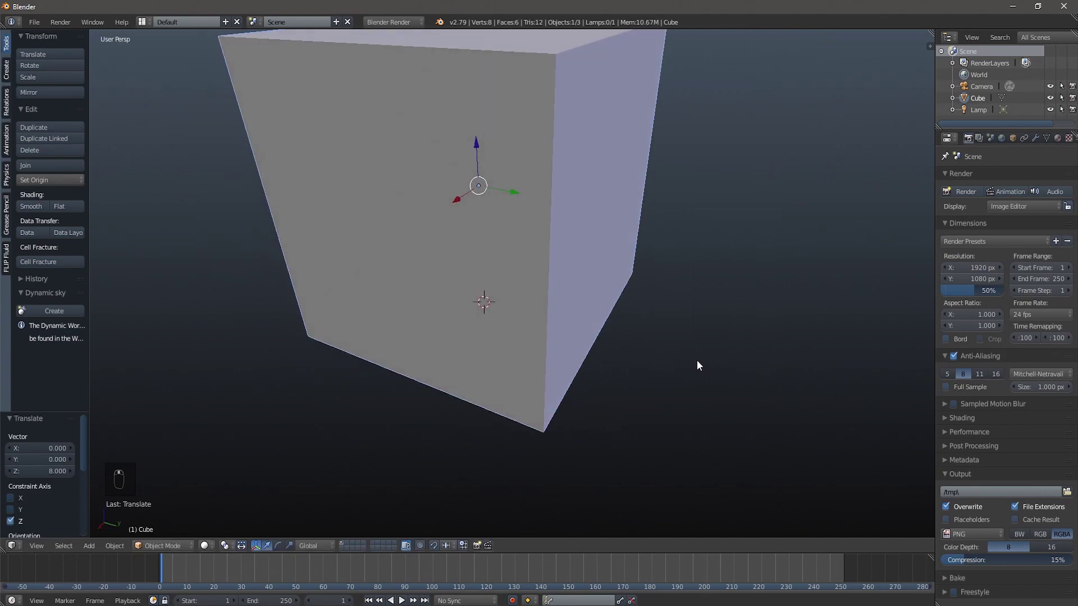
- Set the large cube's maximum draw type to Wire
click(1012, 138)
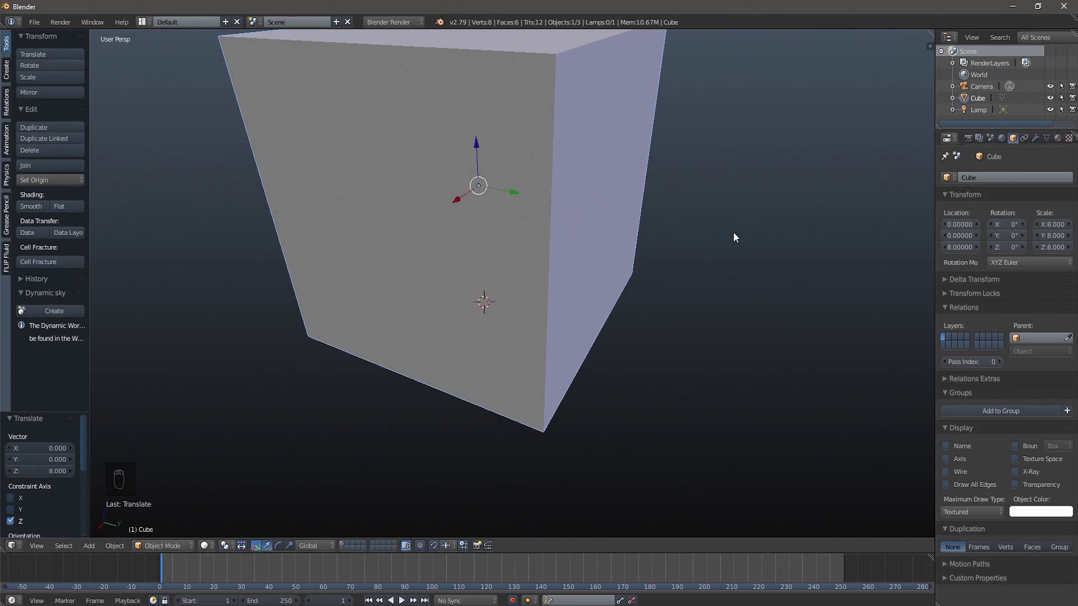
key(z)
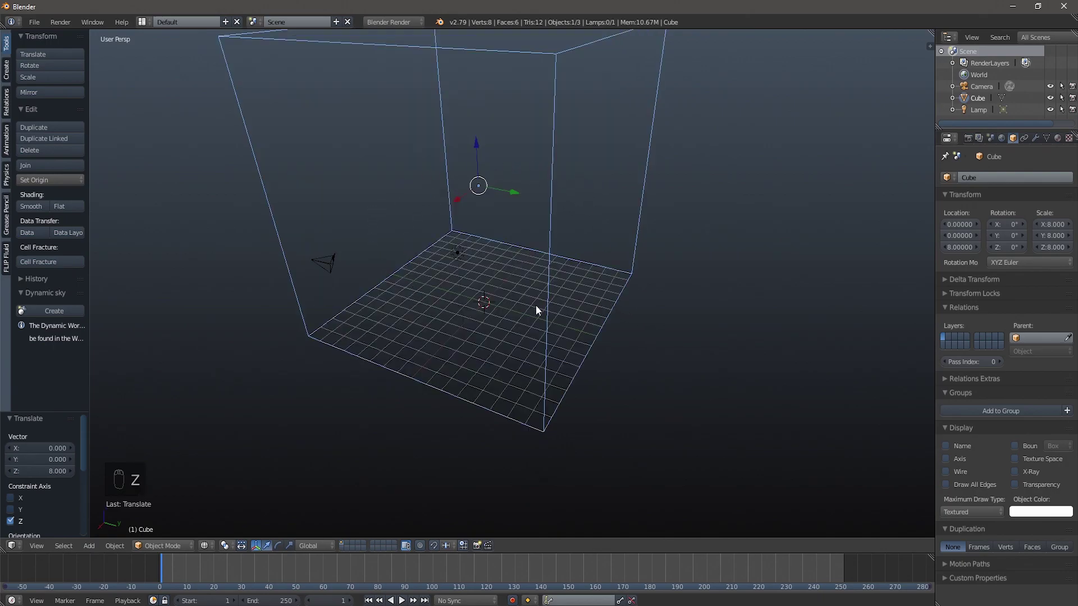
key(z)
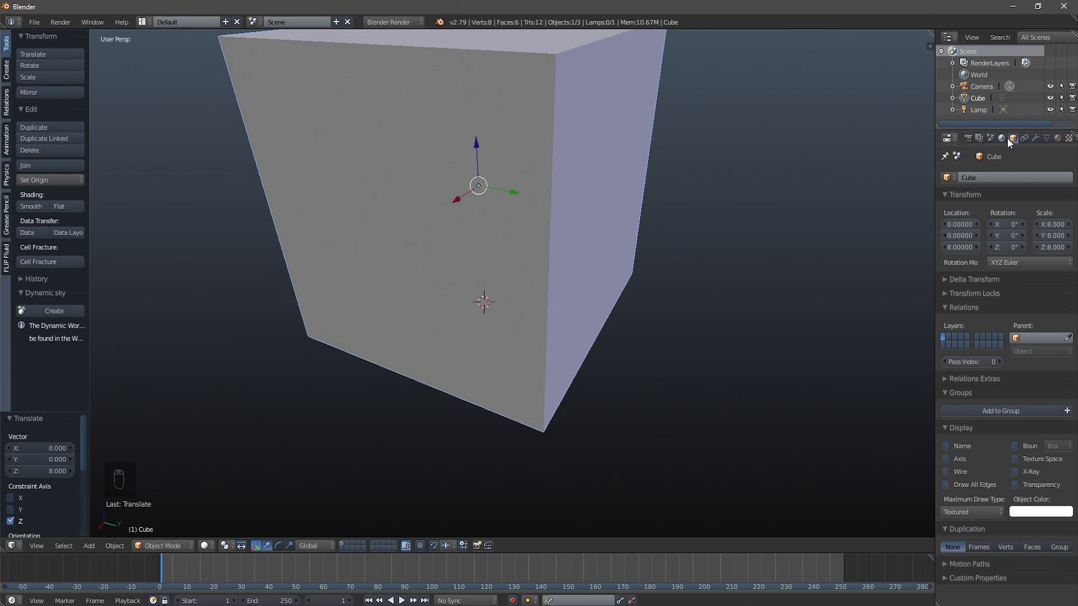
click(971, 510)
click(965, 506)
click(967, 510)
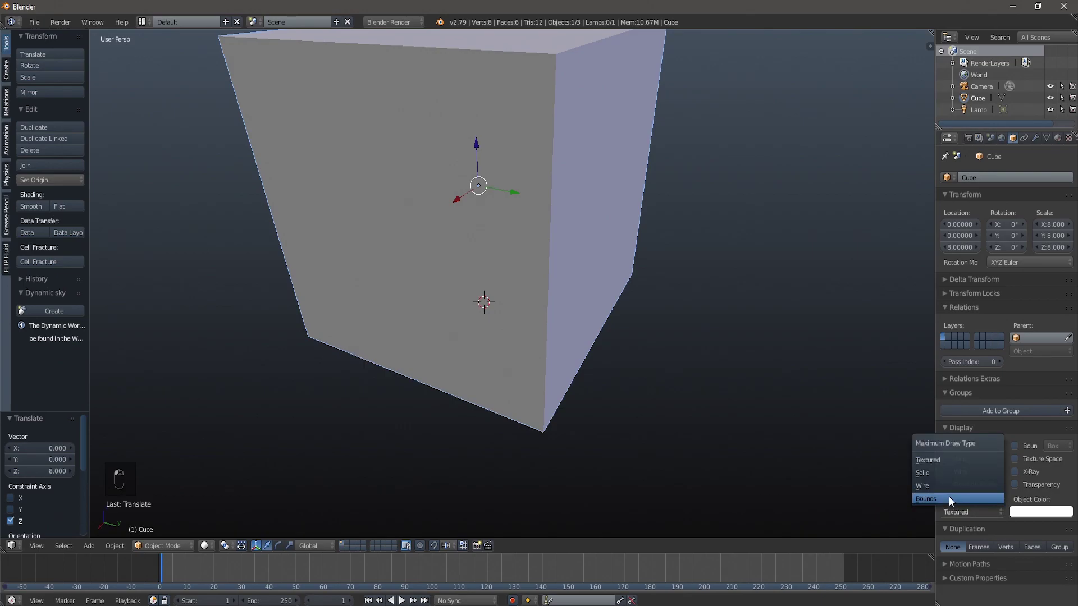
click(949, 474)
mouse_move(903, 471)
middle_down()
mouse_move(595, 424)
mouse_move(655, 376)
middle_up()
middle_drag(618, 264, 690, 325)
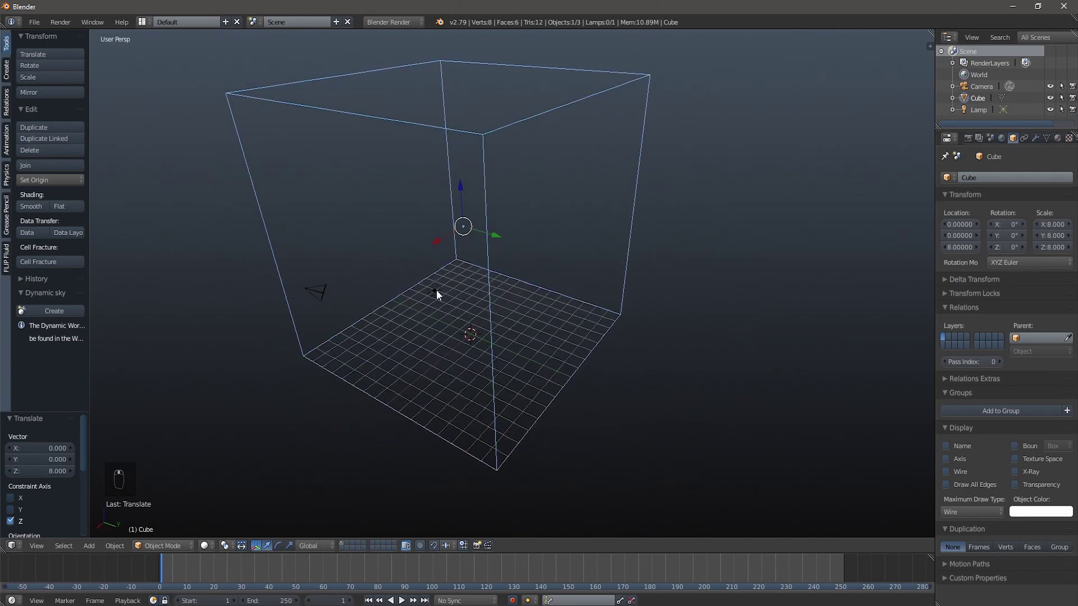
middle_drag(580, 376, 525, 349)
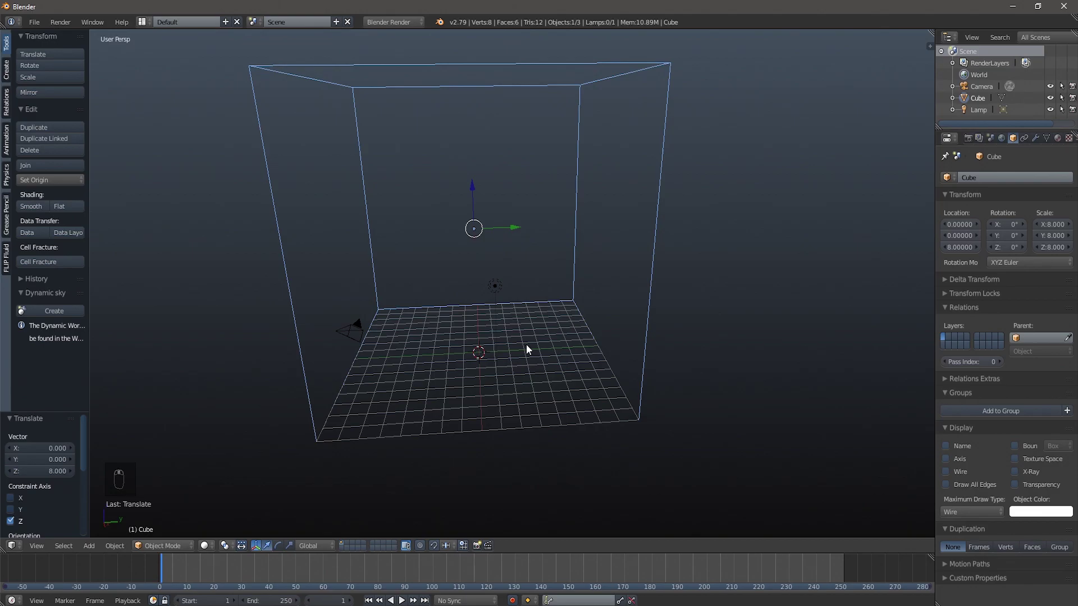
- Add a cone inside the wireframe cube, about 5.4 units up along Z and scaled about 3.1 times
key(shift+a)
mouse_move(526, 345)
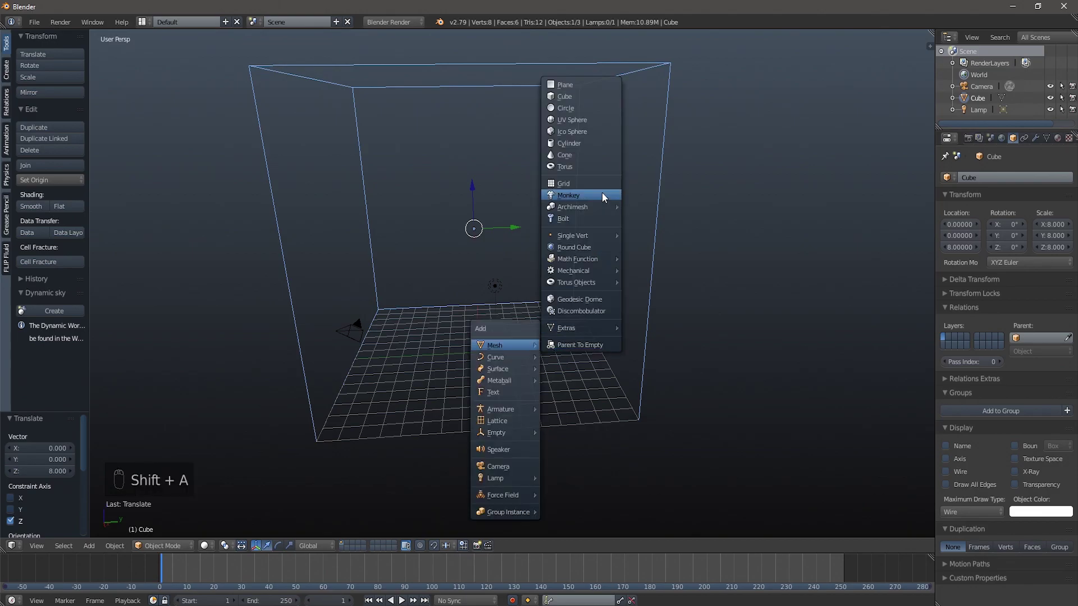
click(613, 153)
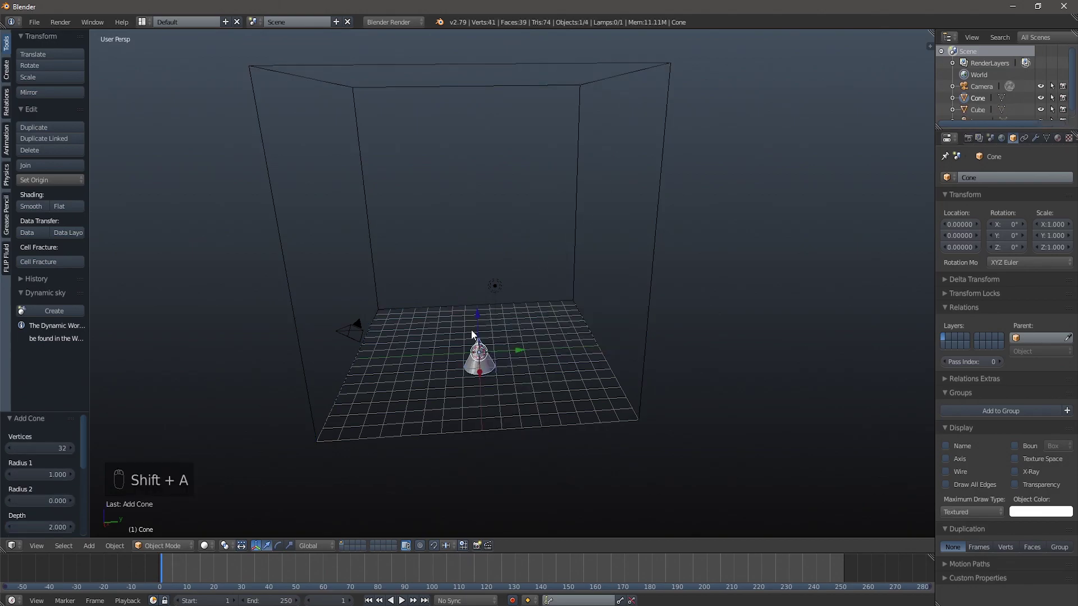
drag(481, 317, 474, 233)
middle_drag(521, 359, 519, 342)
key(s)
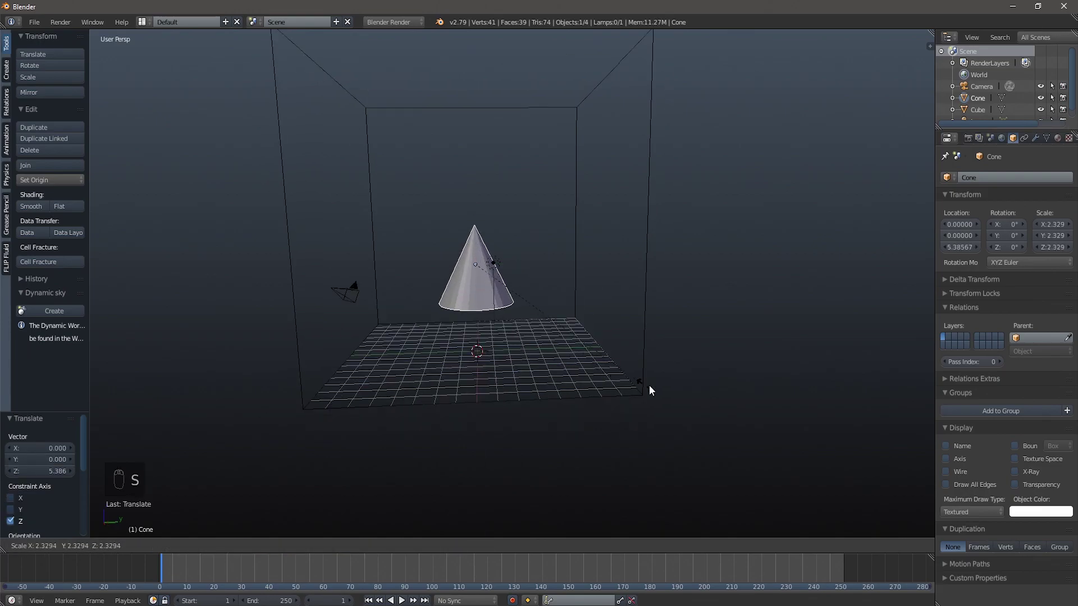
click(715, 396)
- Move the cone near one corner of the wireframe cube, to about X -4.75, Y -4.57 and Z 3.42
key(KP_3)
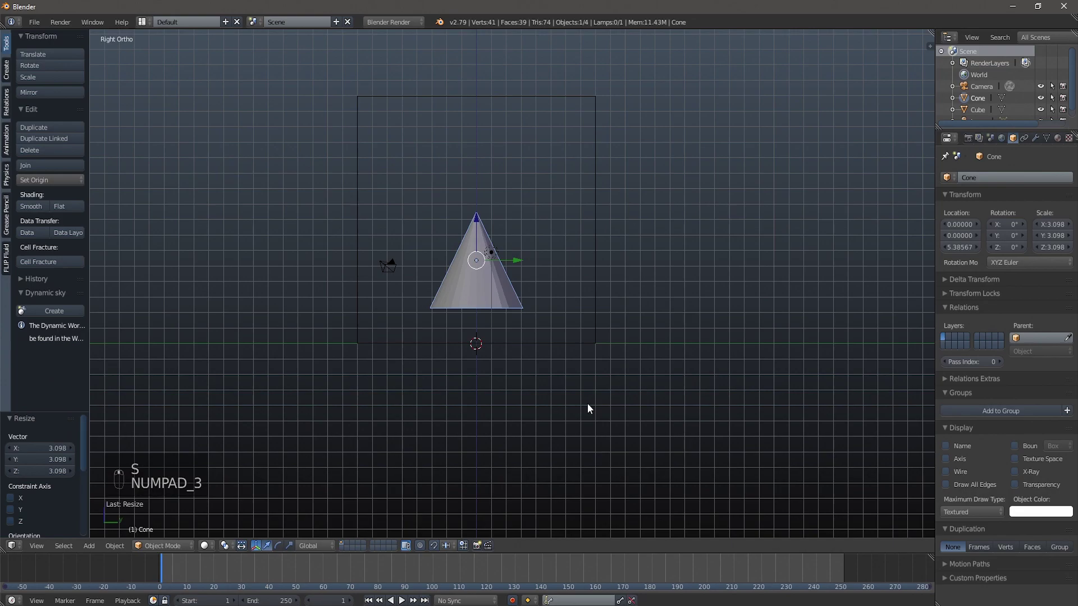
middle_drag(534, 210, 635, 295)
key(KP_7)
drag(572, 321, 508, 329)
drag(470, 289, 466, 349)
middle_drag(466, 349, 443, 279)
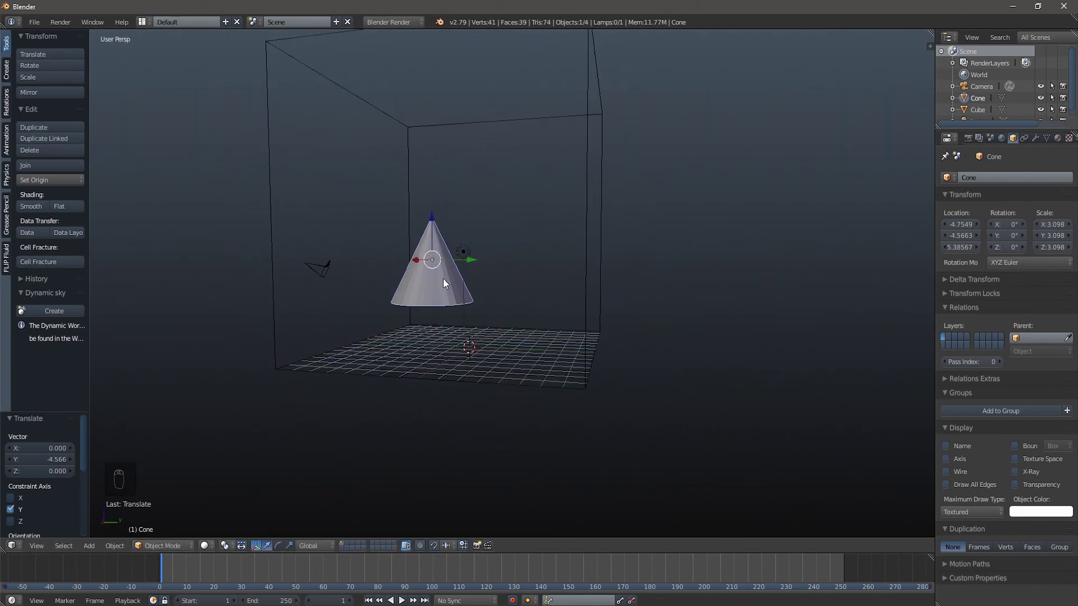
key(KP_3)
drag(410, 219, 411, 251)
middle_drag(411, 251, 526, 309)
- Duplicate the cone to about X 3.41, Y 3.32 near the opposite corner and enlarge the copy about 1.47 times
key(shift+d)
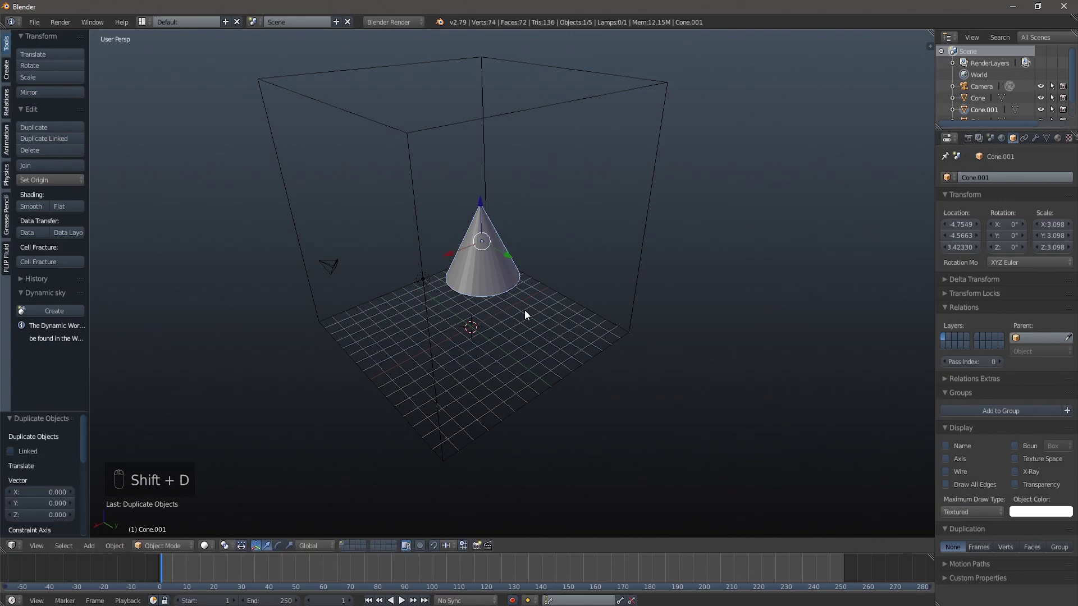
drag(511, 261, 398, 422)
middle_drag(399, 422, 465, 391)
key(s)
click(436, 412)
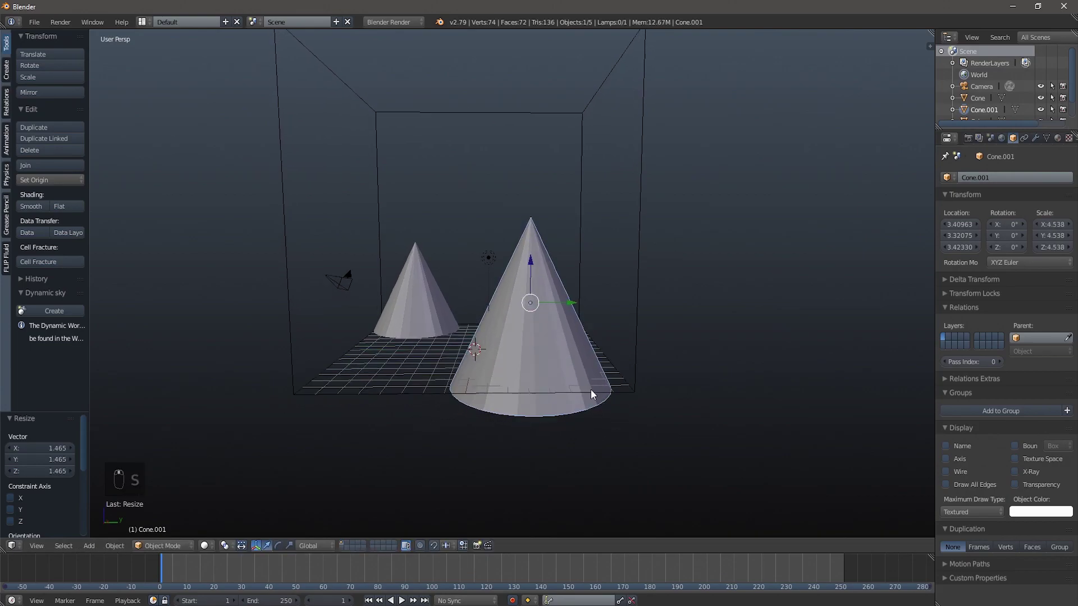
- Raise the larger cone about 1.36 units along Z so its base sits at floor level
key(KP_3)
drag(528, 250, 531, 223)
middle_drag(531, 224, 486, 370)
right_click(457, 315)
right_click(553, 323)
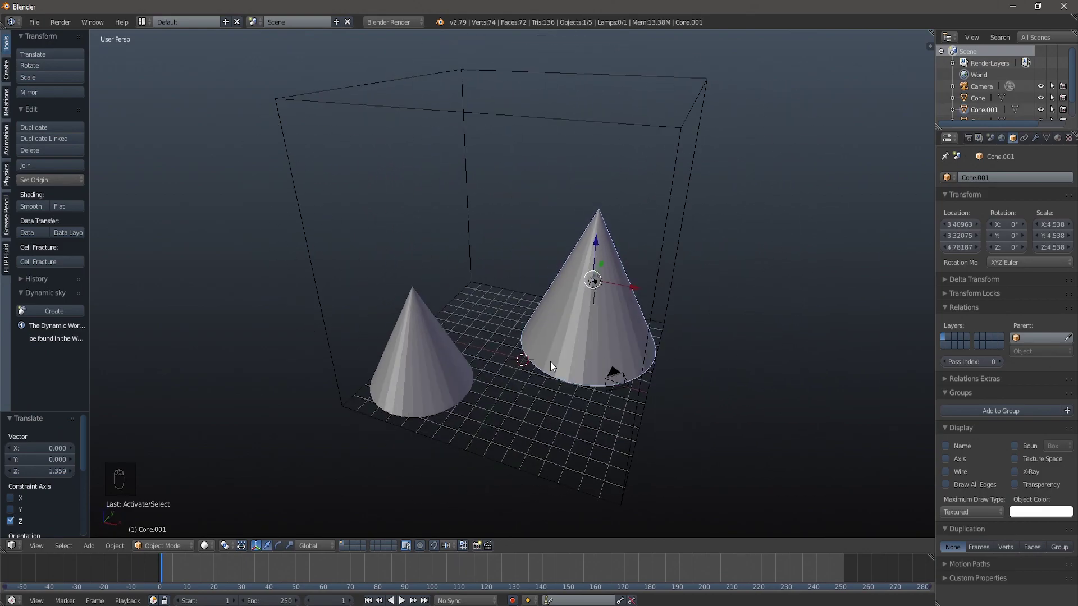
- Add a small cube between the two cones and raise it about 2.54 units along Z
key(shift+a)
mouse_move(550, 363)
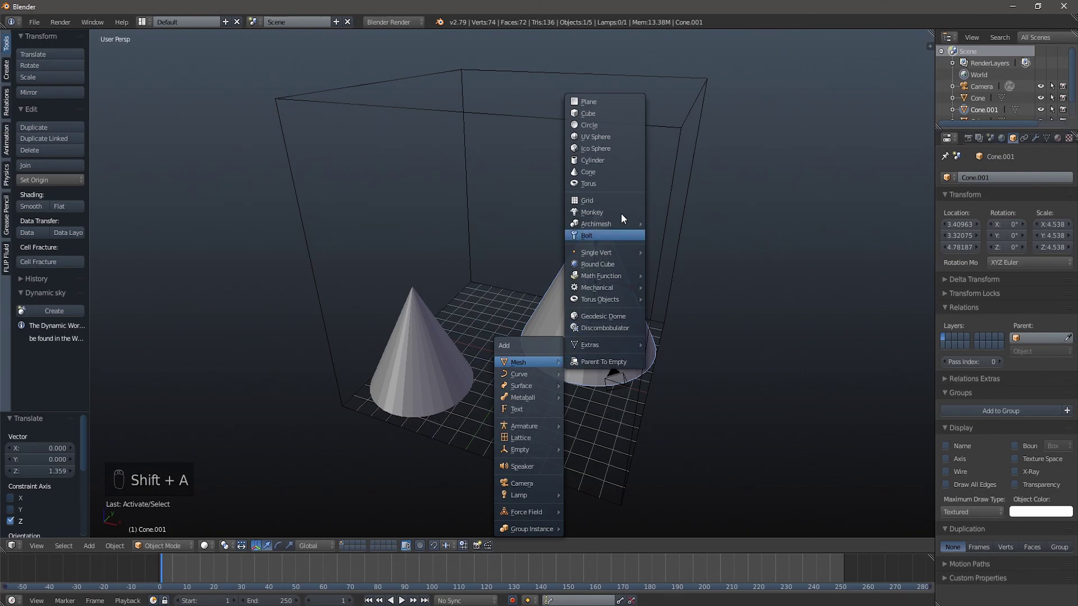
click(602, 113)
drag(524, 326, 525, 291)
middle_drag(544, 386, 683, 381)
- Stretch the small cube along X about 5.3 times to form a long bar
key(KP_3)
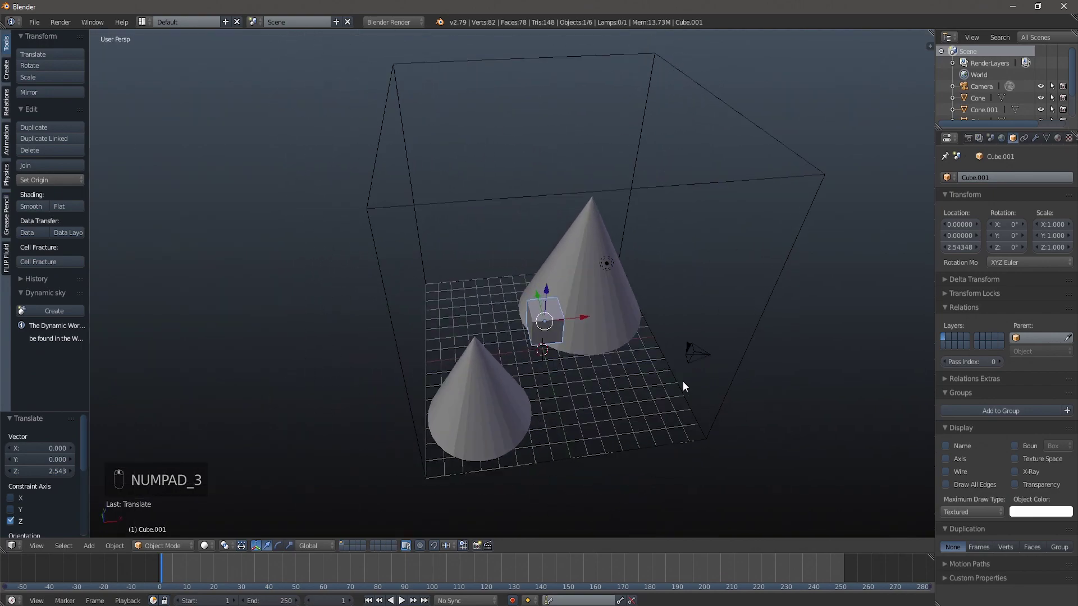
key(s)
key(x)
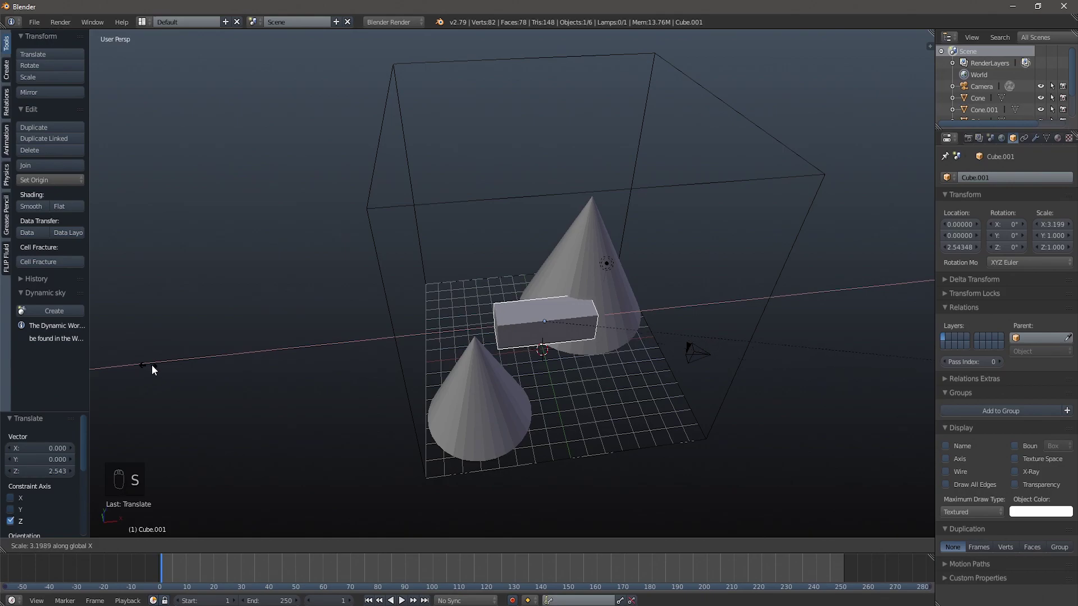
click(445, 352)
middle_drag(425, 410, 497, 361)
- Insert a Rotation keyframe for the bar at frame 1
key(KP_3)
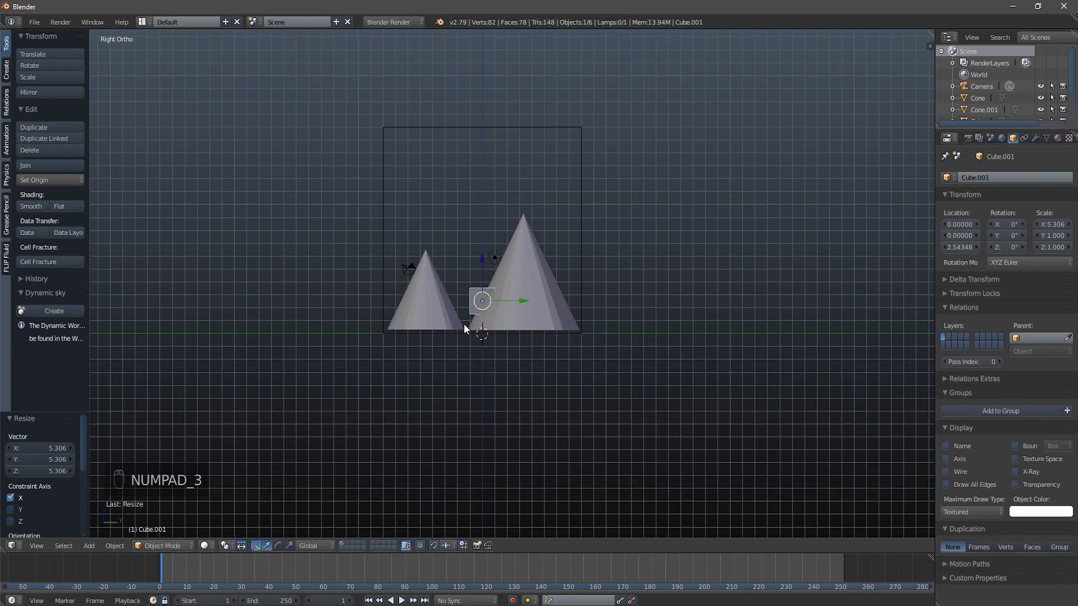
key(KP_5)
key(KP_1)
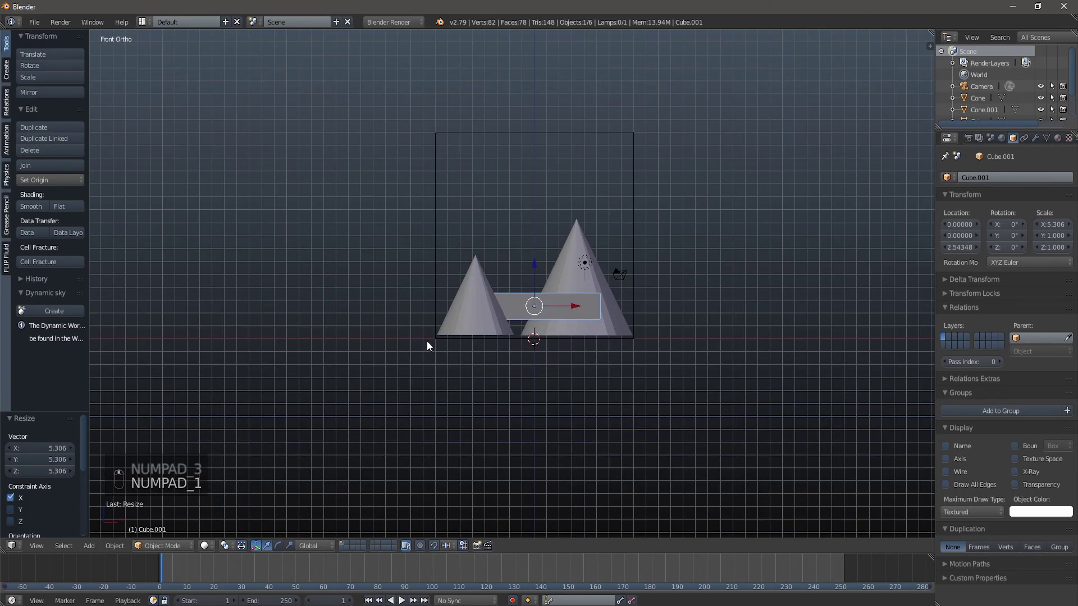
key(i)
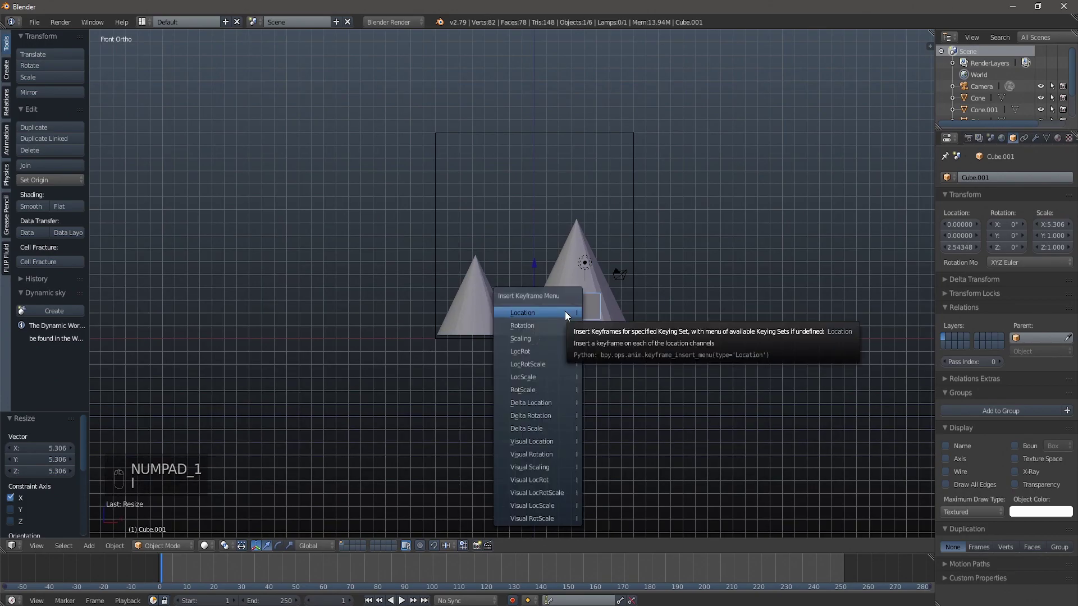
click(531, 325)
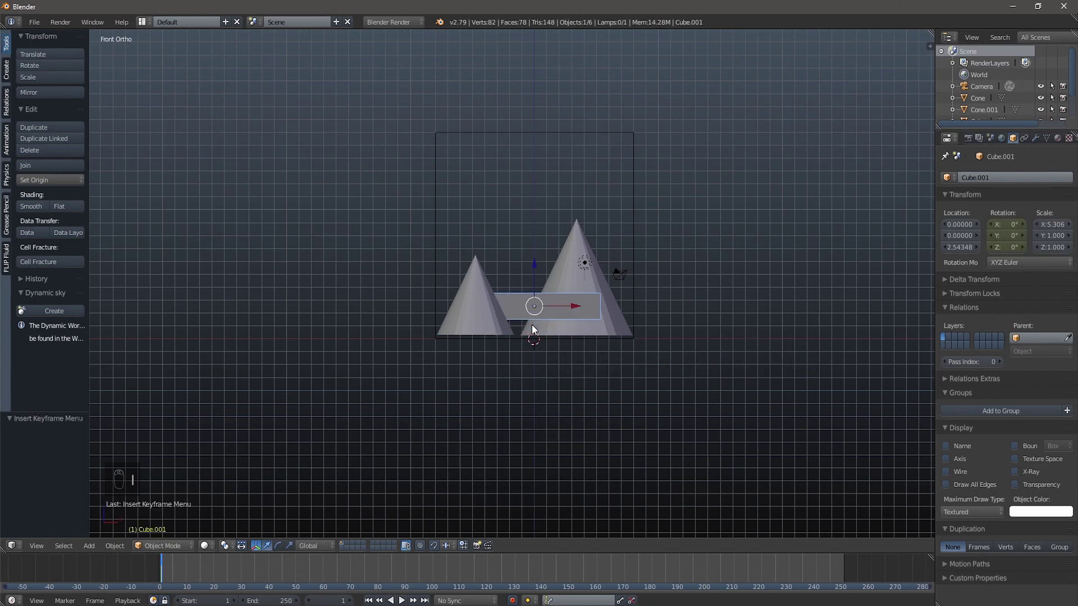
- Set the animation's end frame to 120 and make frame 120 the current frame
click(275, 600)
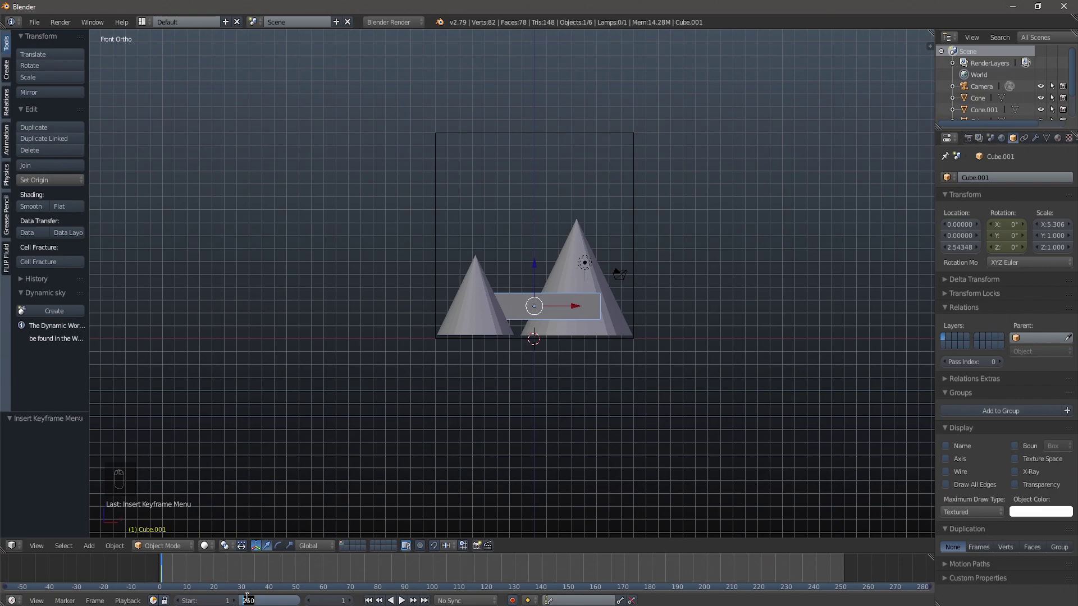
text(120)
key(Return)
click(330, 598)
text(120)
key(Return)
- Rotate the bar about -776° around the Z axis and insert a Rotation keyframe at frame 120
middle_drag(276, 486, 622, 373)
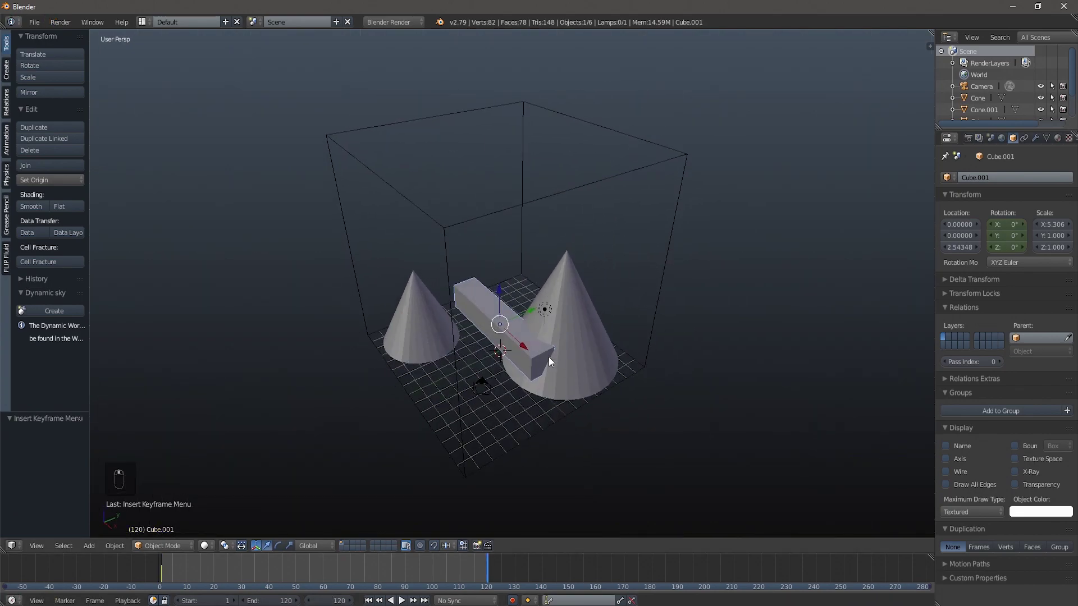
key(r)
key(z)
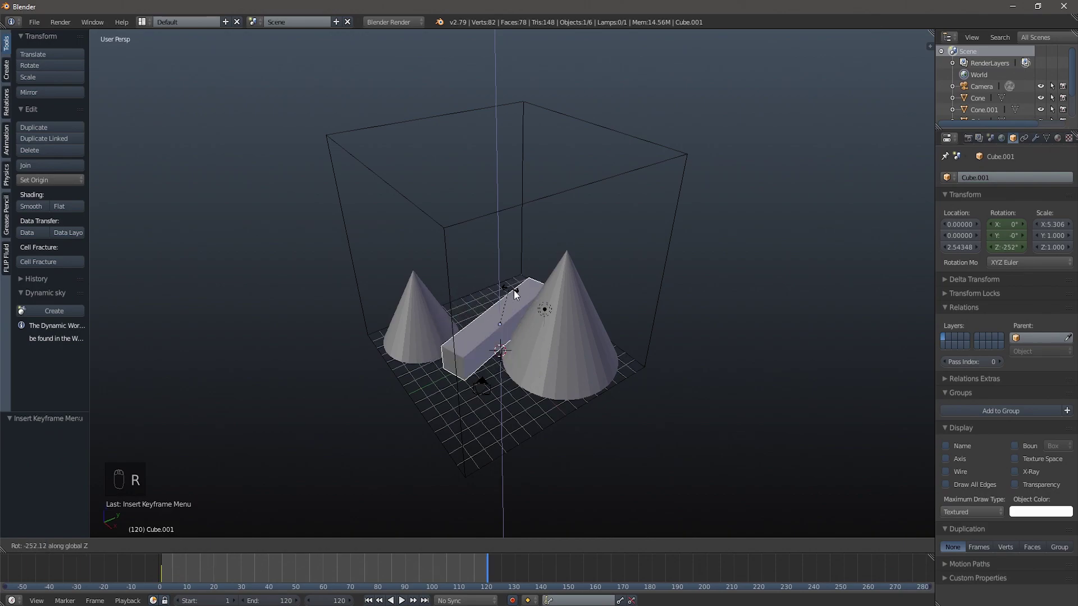
click(501, 379)
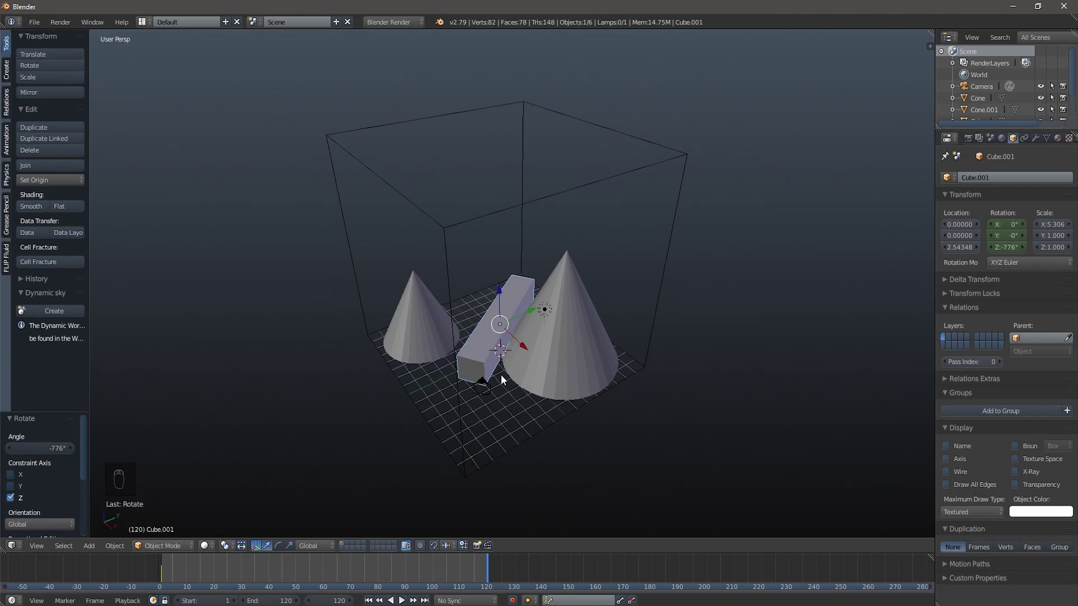
key(i)
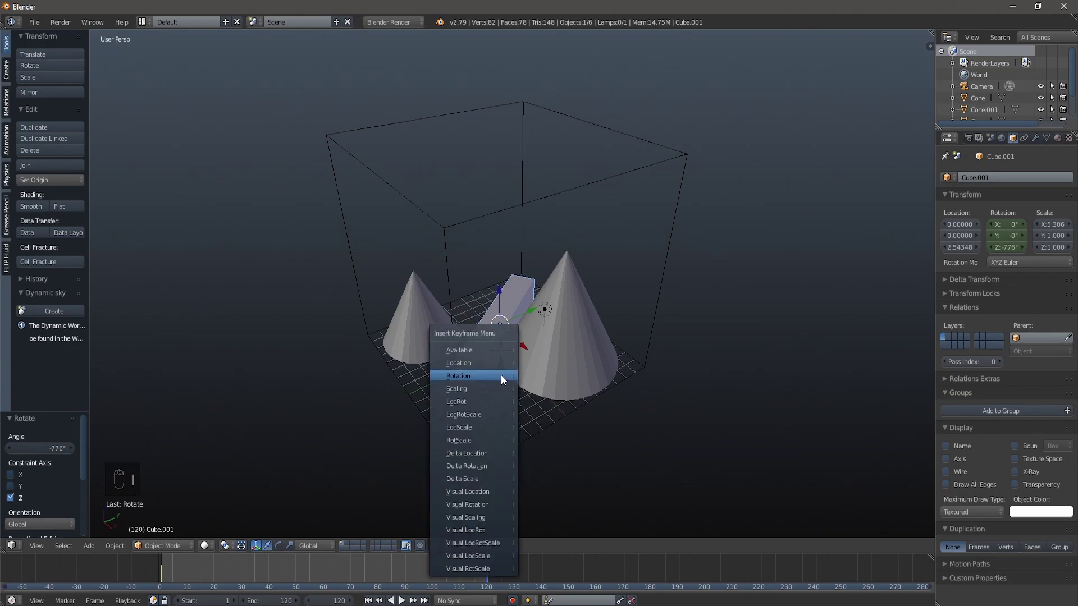
click(500, 374)
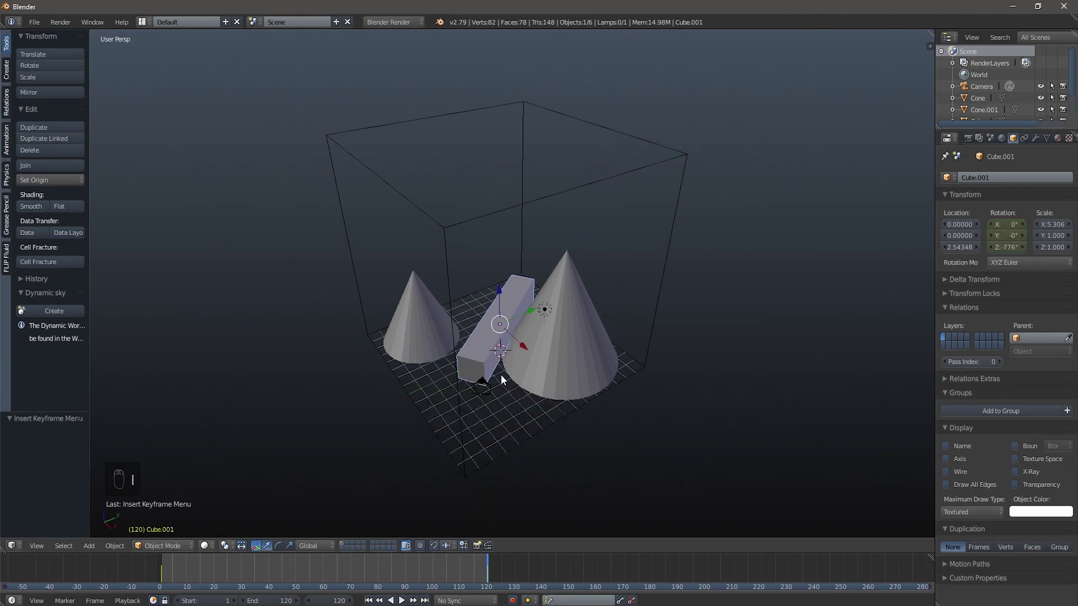
- Play the animation from the first frame and examine the bar spinning between the cones
click(369, 600)
click(402, 600)
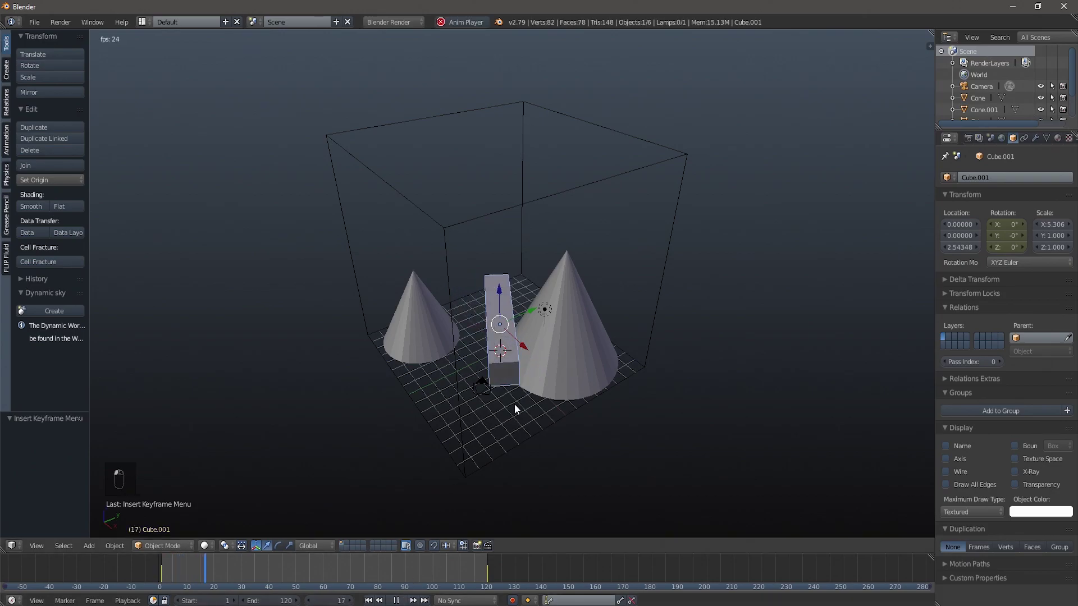
middle_drag(356, 423, 600, 379)
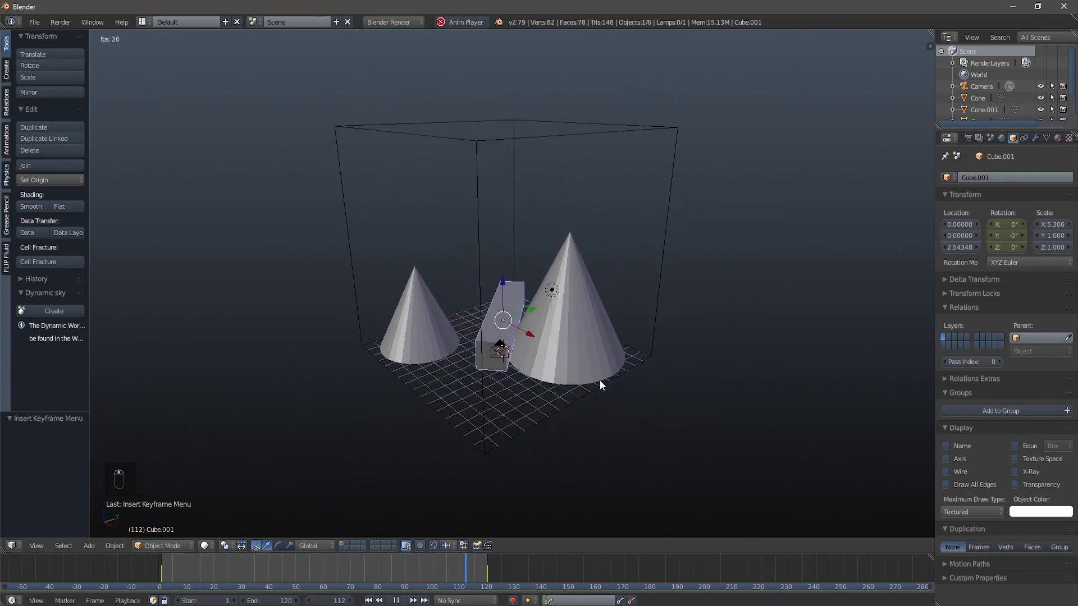
- Stop the playback, return to the first frame and select the large wireframe box
click(396, 601)
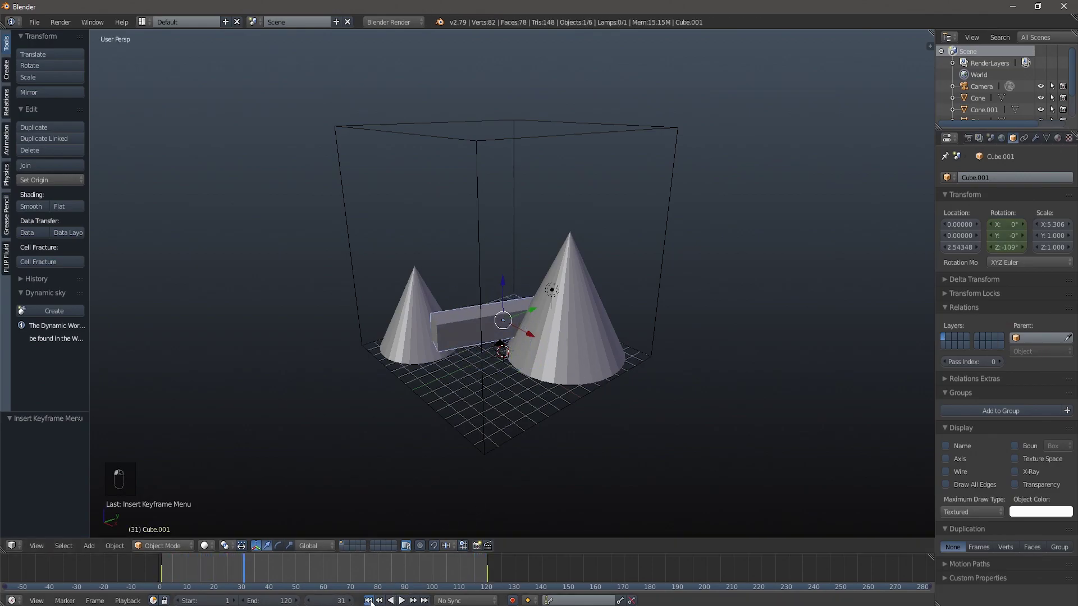
click(369, 601)
right_click(470, 139)
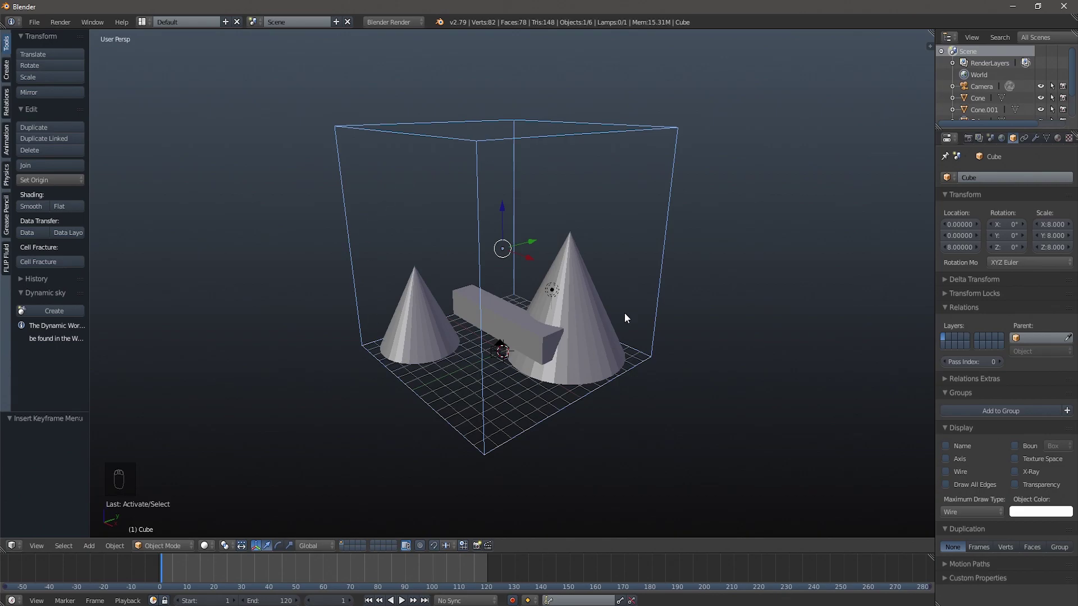
middle_drag(348, 314, 380, 319)
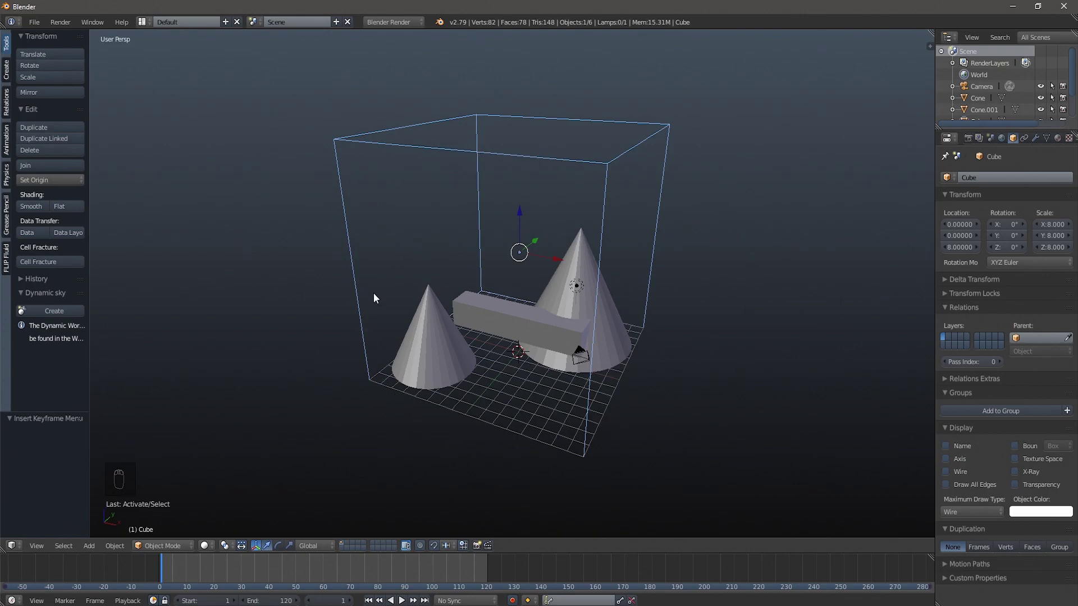
middle_drag(374, 297, 454, 317)
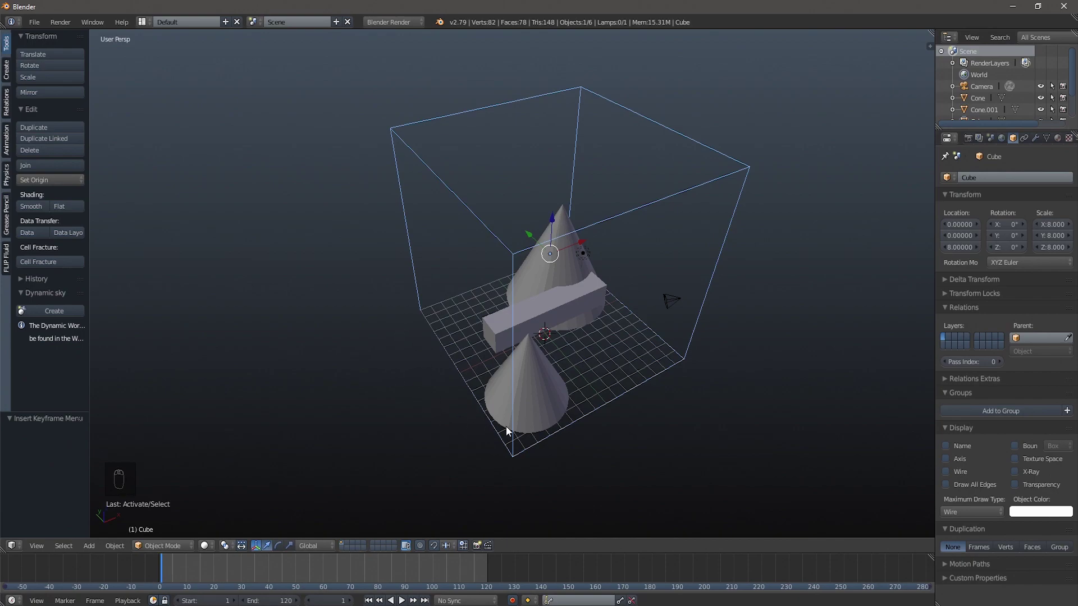
- Try moving the smaller cone about -4.06 along the X axis, partly out of the box, and undo the move
right_click(549, 353)
key(g)
key(x)
click(503, 385)
middle_drag(577, 433, 451, 358)
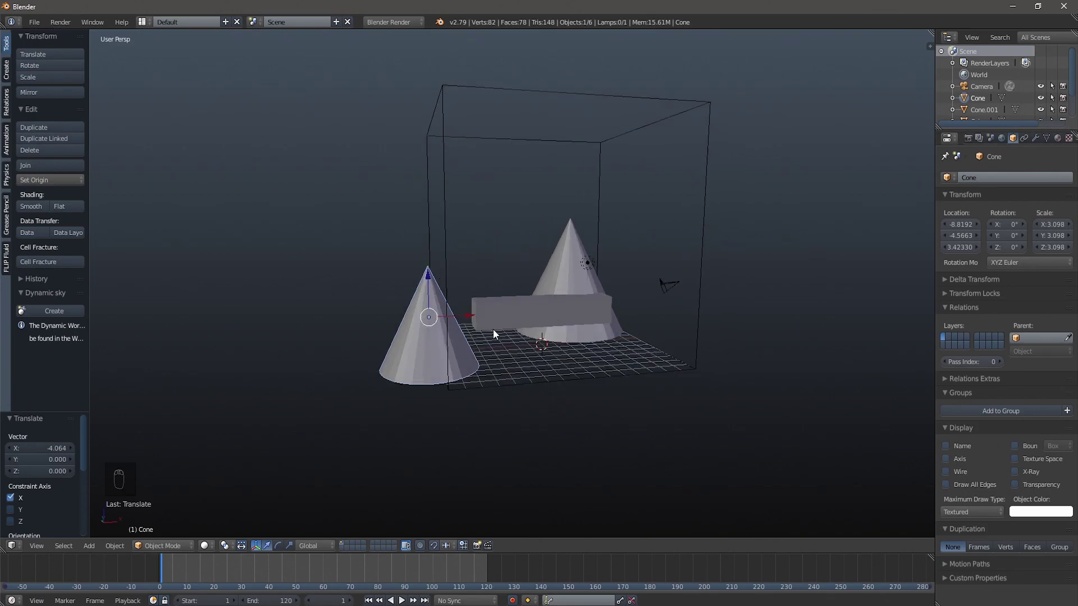
key(KP_3)
key(KP_1)
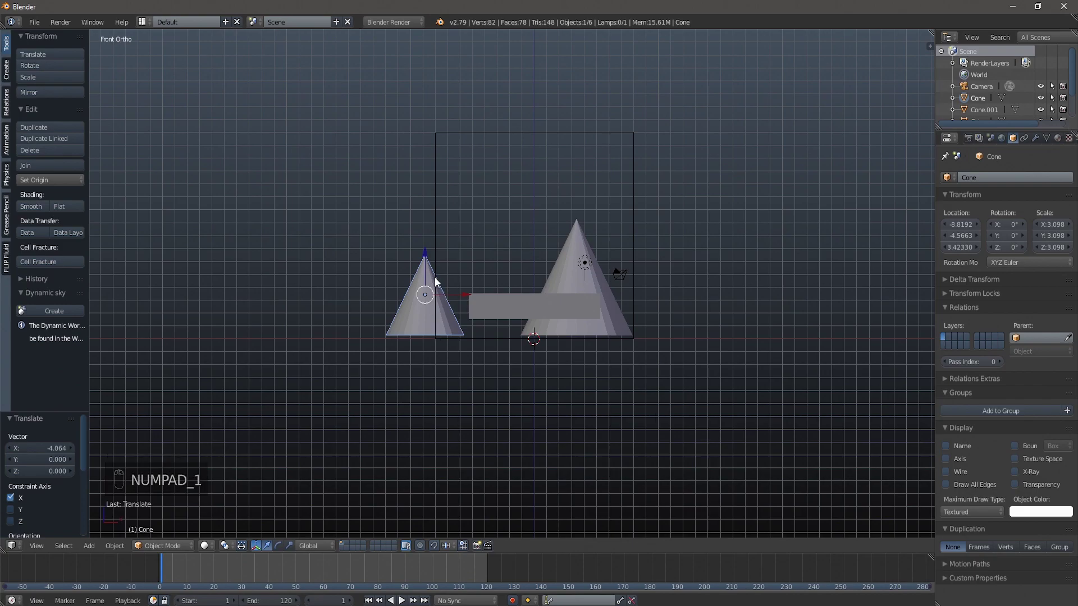
key(ctrl+z)
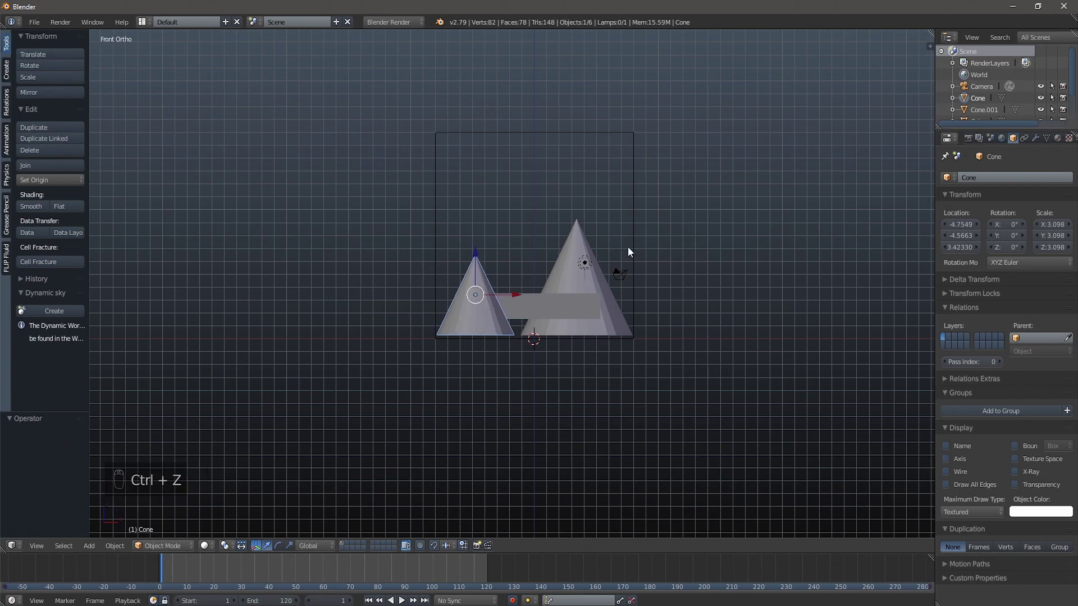
- Enable Fluid physics on the large wireframe box and set its type to Domain
middle_drag(628, 247, 632, 294)
right_click(717, 198)
scroll(1050, 142, down, 3)
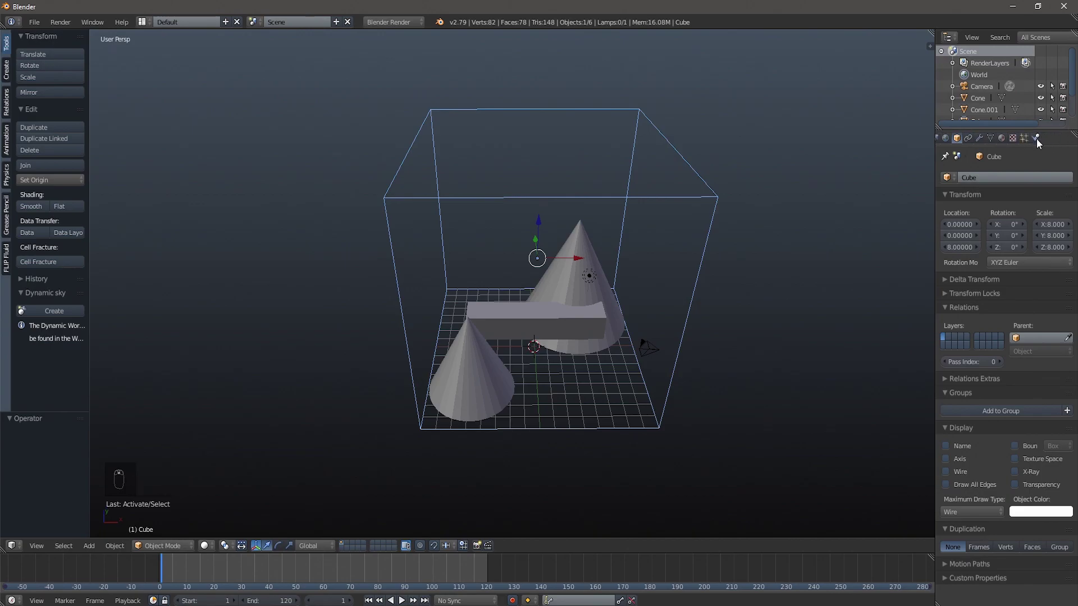
click(1035, 138)
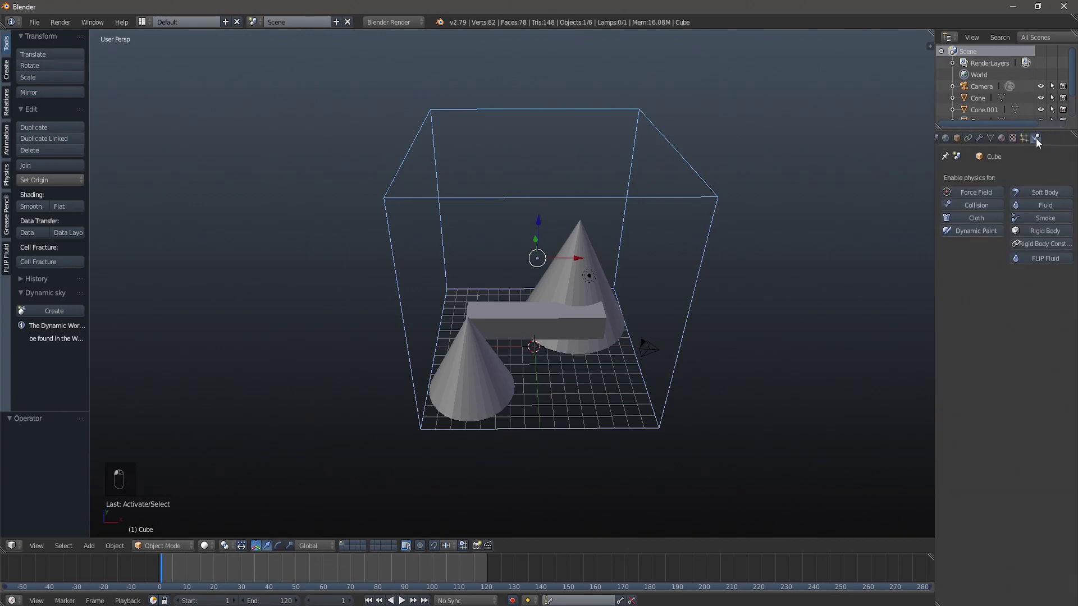
drag(935, 162, 898, 168)
scroll(1021, 140, down, 5)
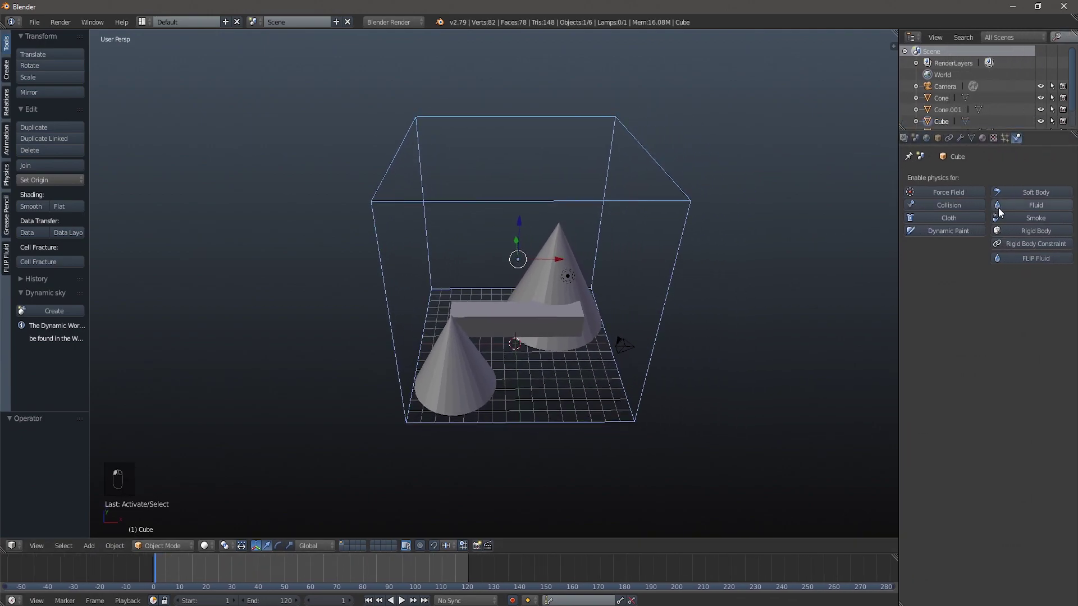
click(1031, 208)
click(1002, 295)
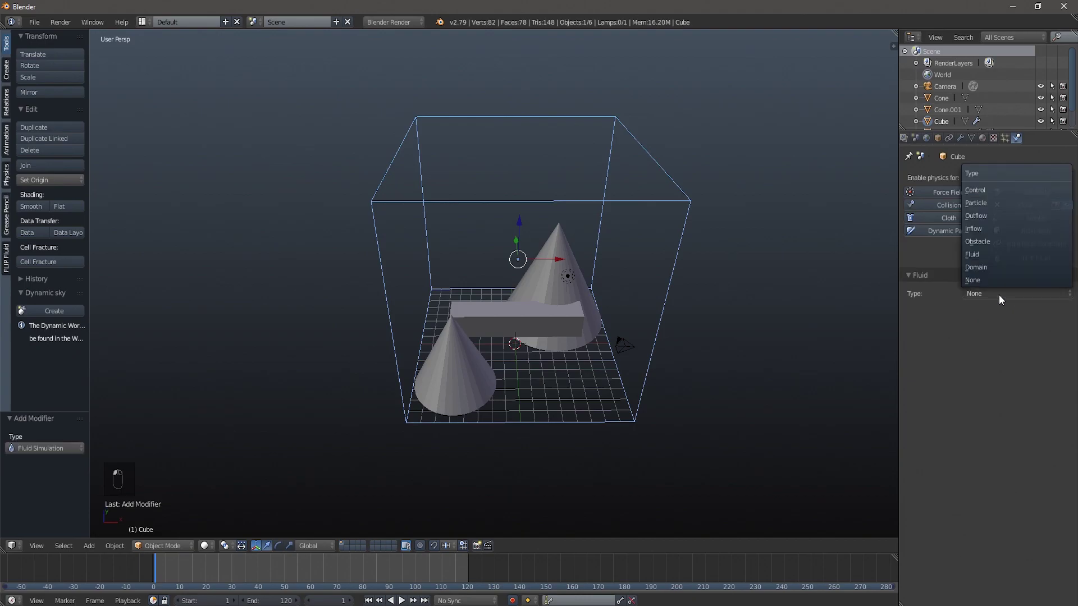
click(993, 269)
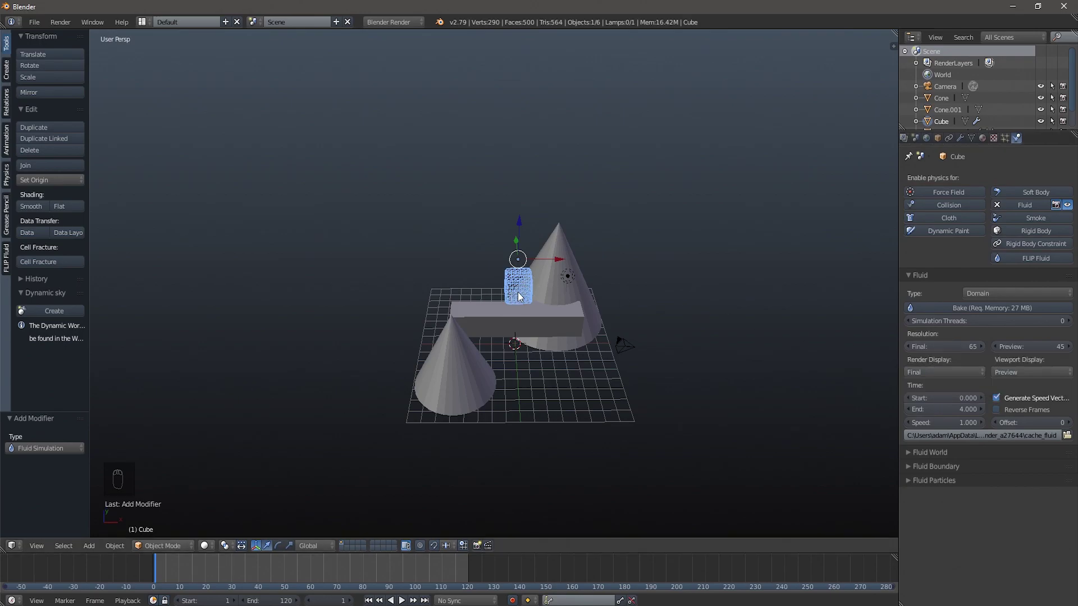
- Set the fluid domain's final resolution to 150
click(931, 347)
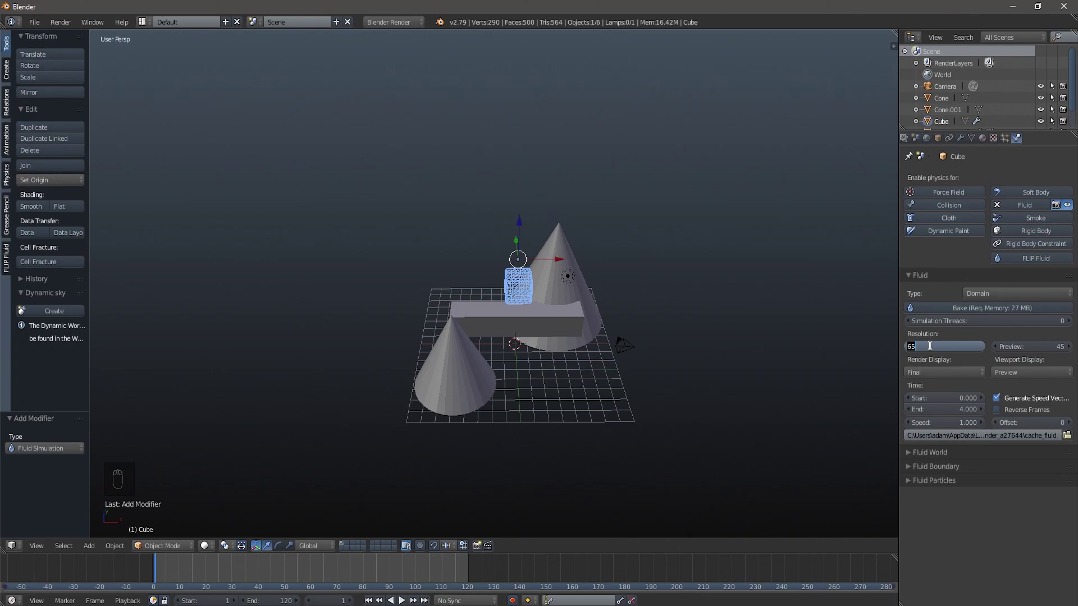
text(150)
key(Return)
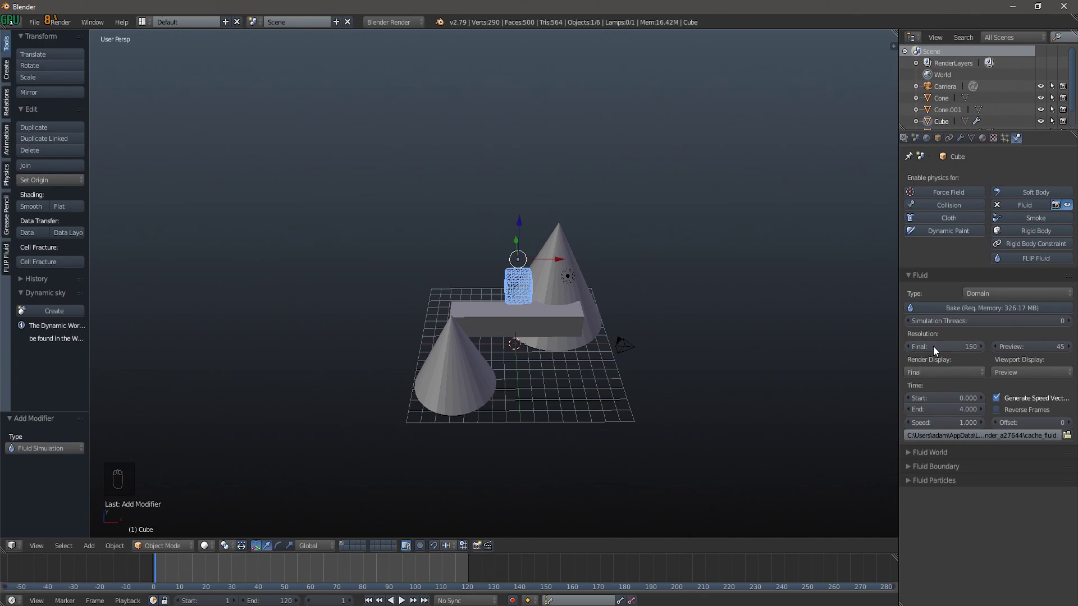
- Switch the domain's viewport display to Final to compare the mesh detail, and set it back to Preview
middle_drag(669, 278, 547, 281)
scroll(546, 280, up, 5)
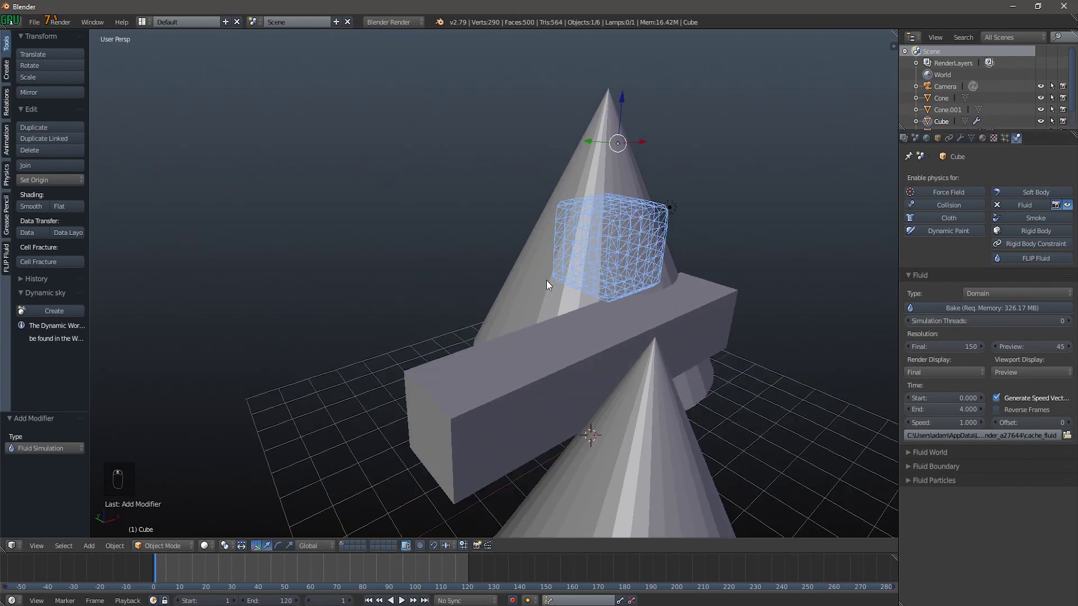
middle_drag(682, 254, 598, 260)
scroll(597, 260, up, 3)
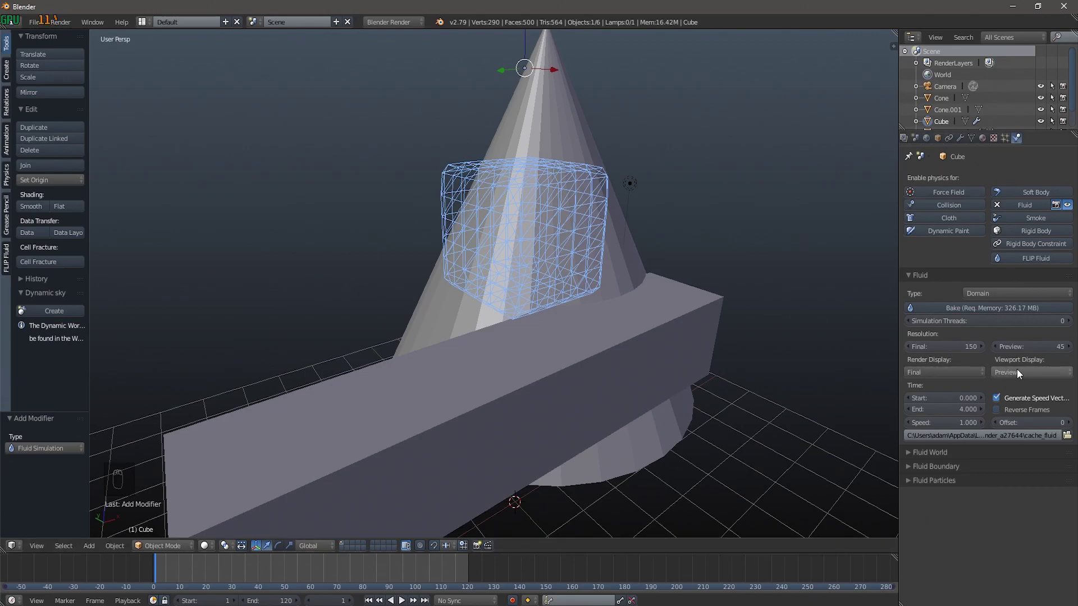
click(1035, 346)
click(1032, 370)
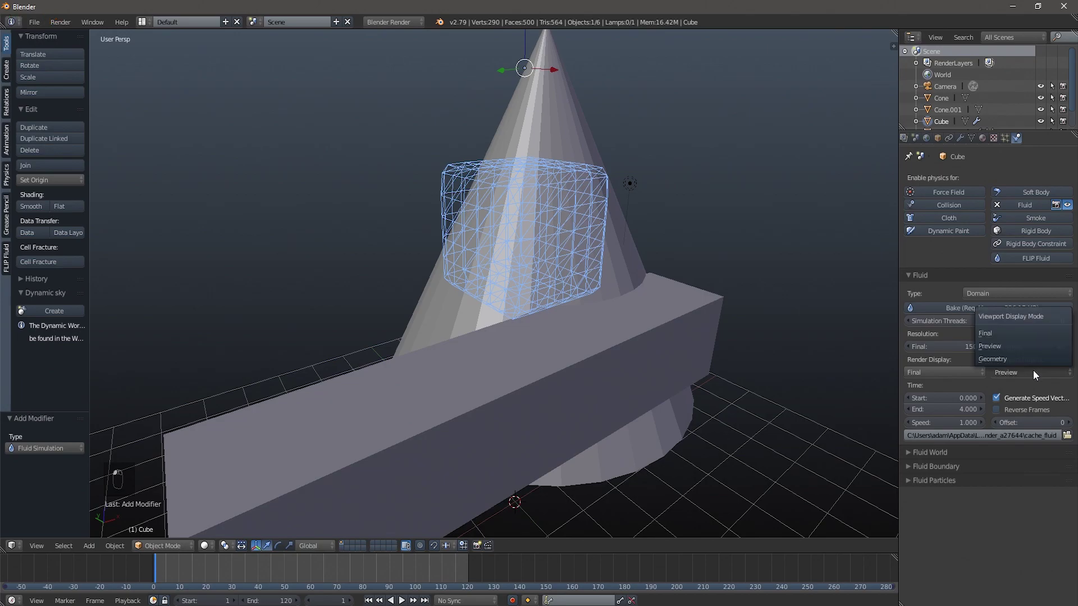
click(1025, 335)
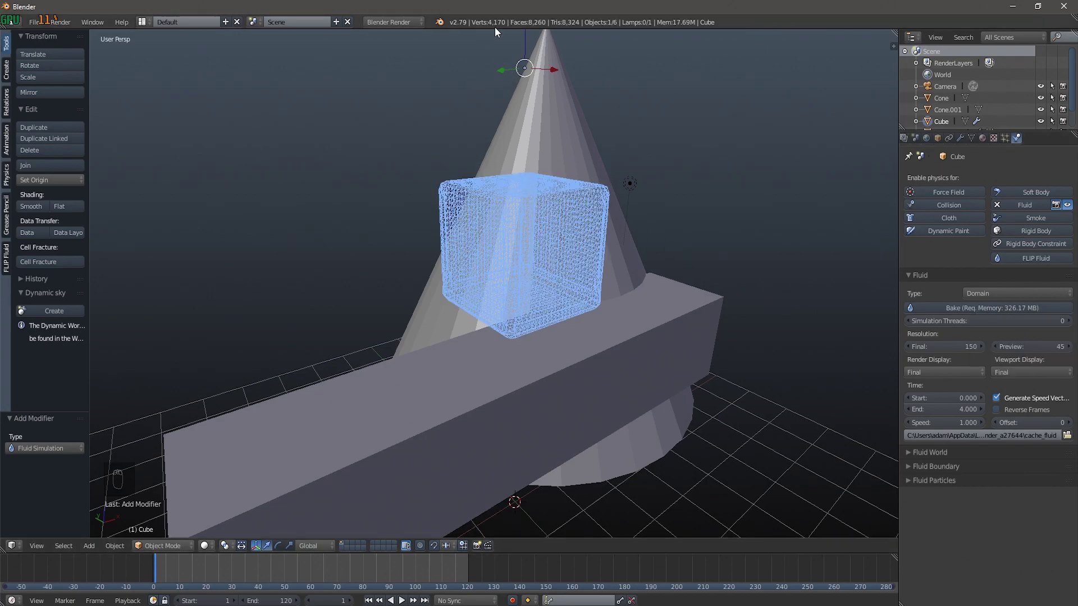
click(1012, 373)
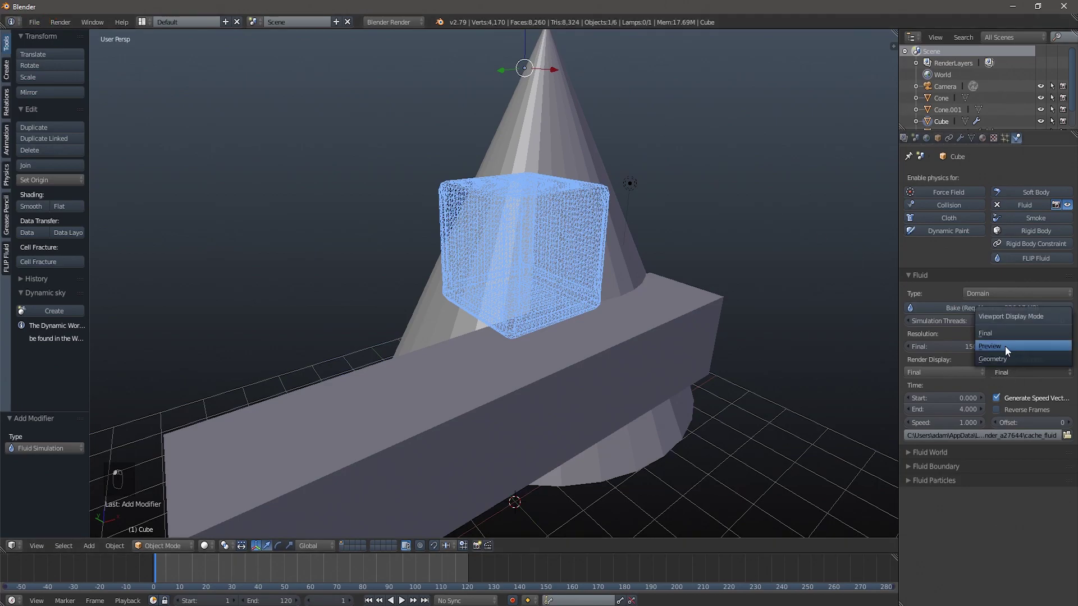
click(1001, 342)
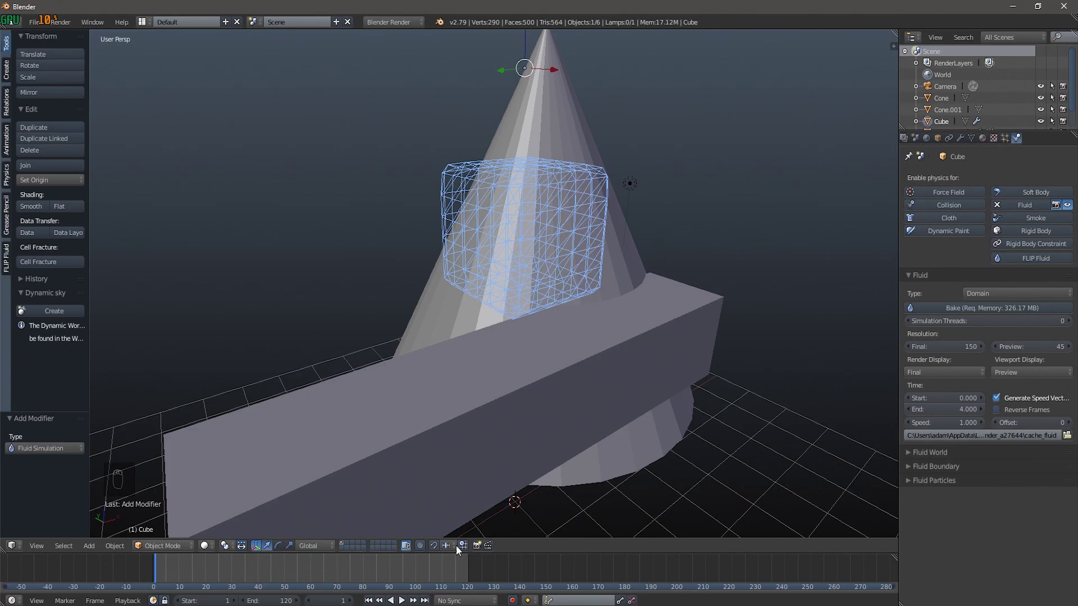
- Play the animation briefly to check viewport playback with the preview mesh, and stop it at the starting frame
click(401, 600)
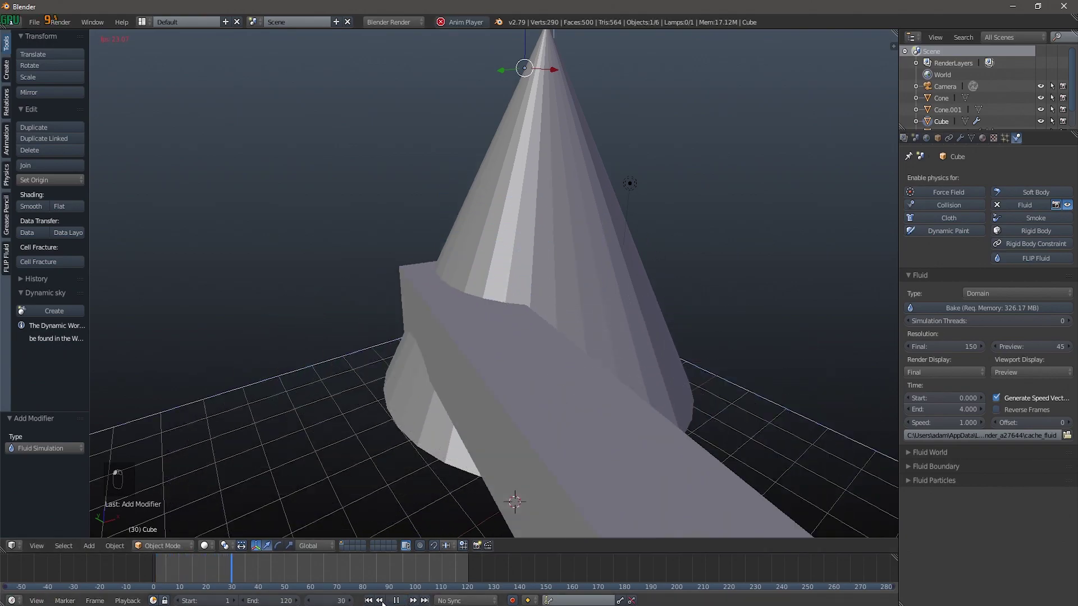
key(Escape)
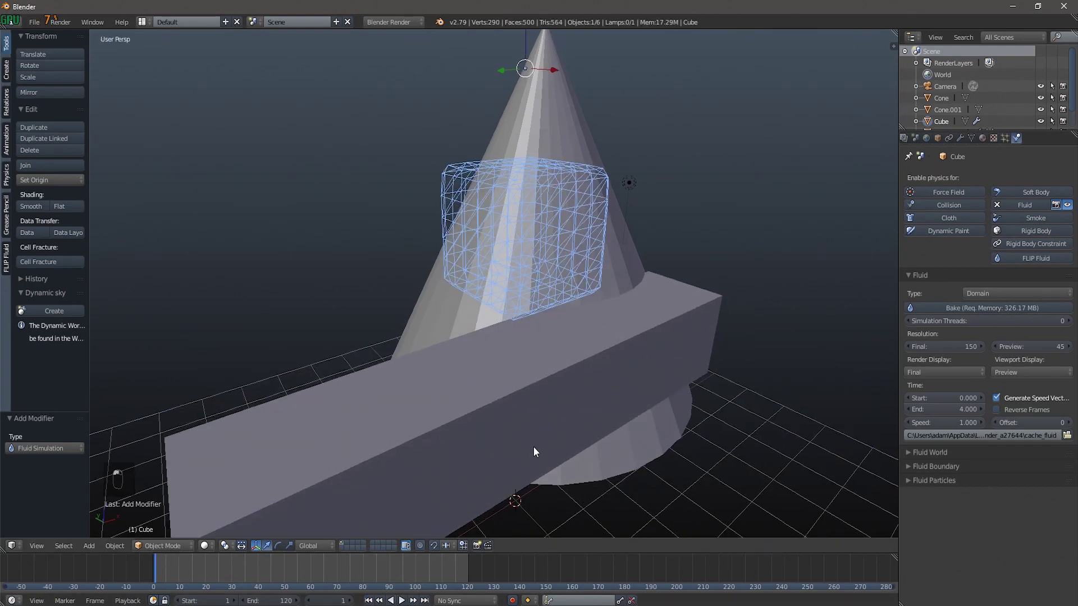
middle_drag(534, 446, 477, 450)
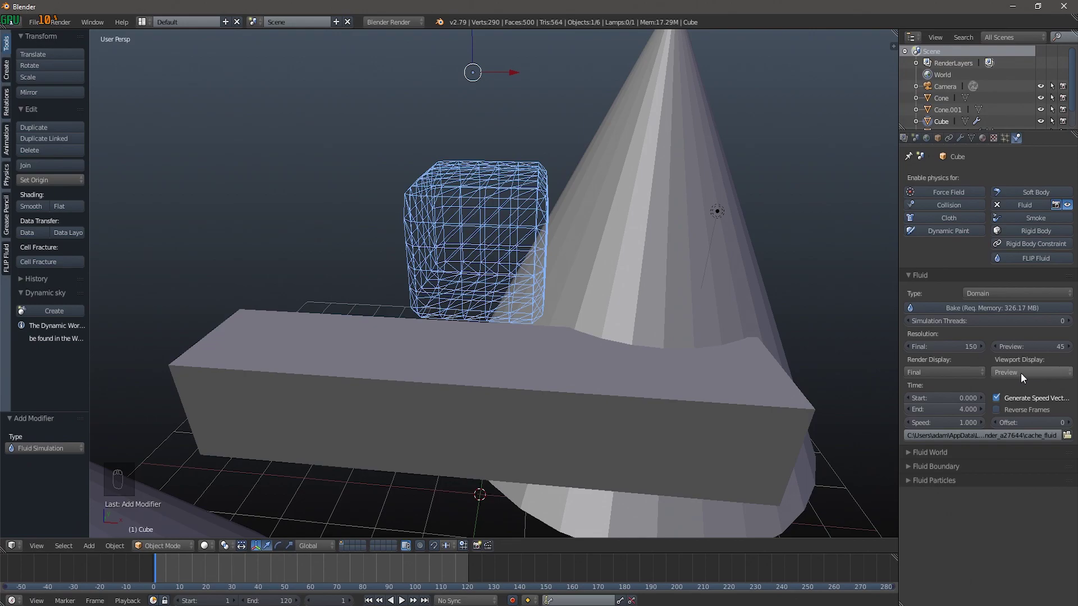
- Set the fluid domain's preview resolution to 100
drag(1009, 344, 1046, 345)
click(1011, 372)
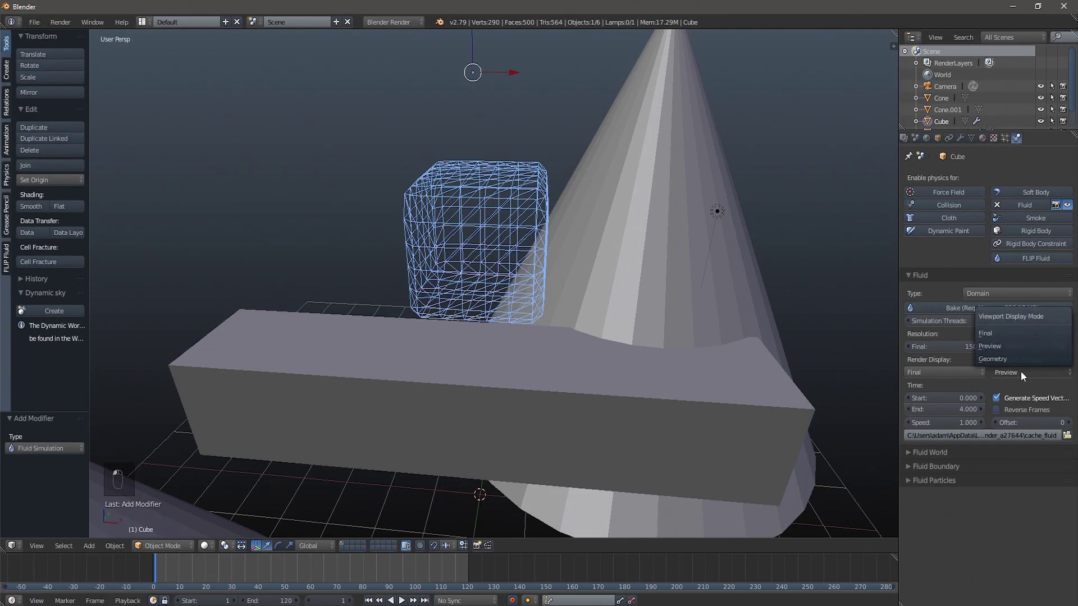
click(1020, 372)
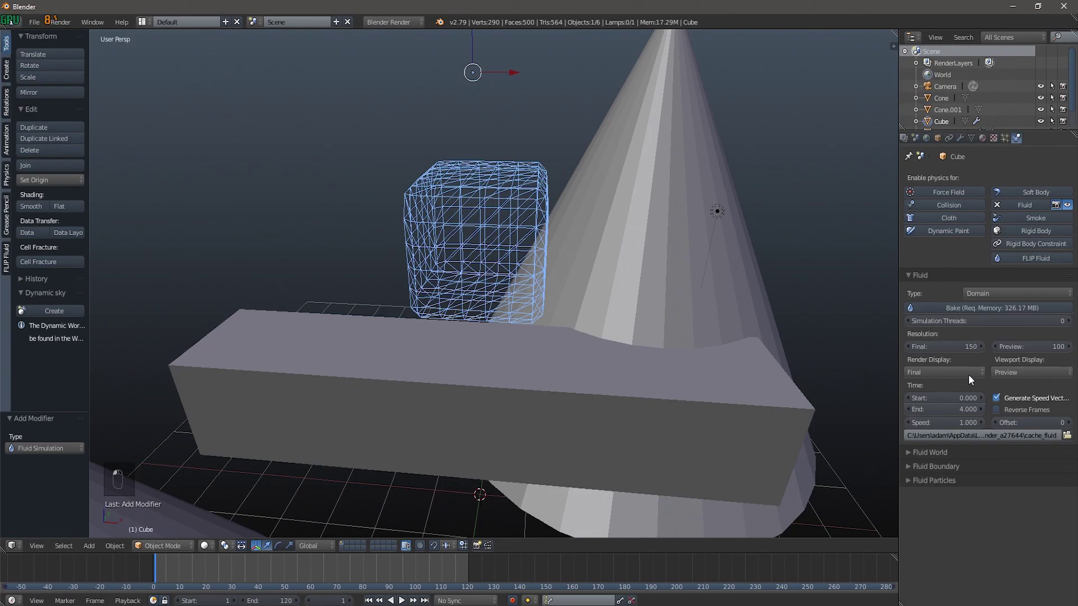
click(1022, 371)
- Make frame 0 the current frame and give the larger cone Fluid physics of type Fluid
mouse_move(506, 364)
middle_down()
mouse_move(403, 338)
mouse_move(638, 366)
mouse_move(523, 382)
mouse_move(507, 358)
mouse_move(517, 352)
middle_up()
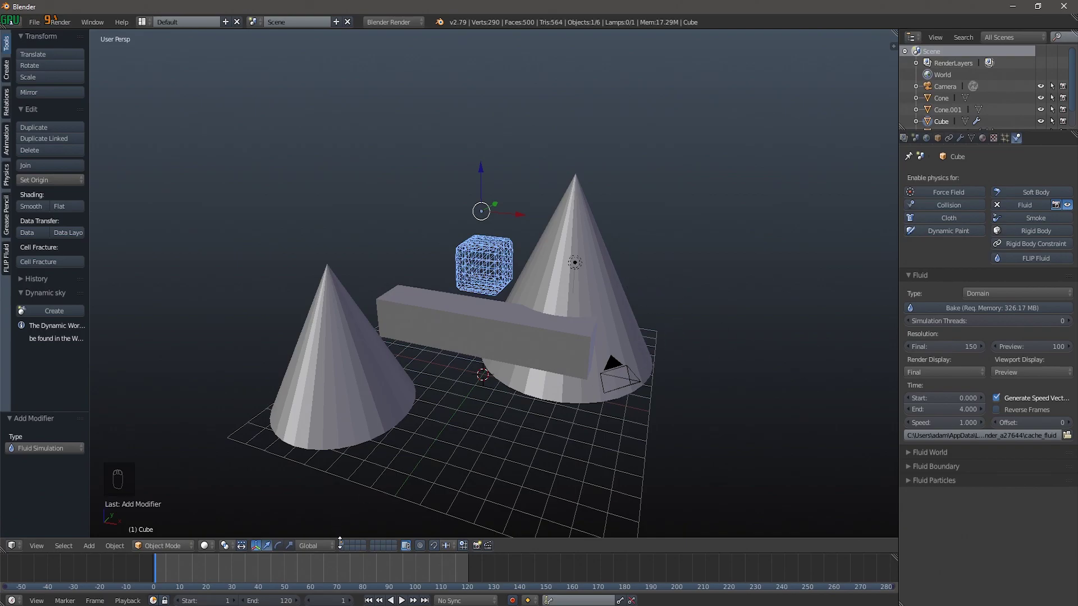
click(309, 600)
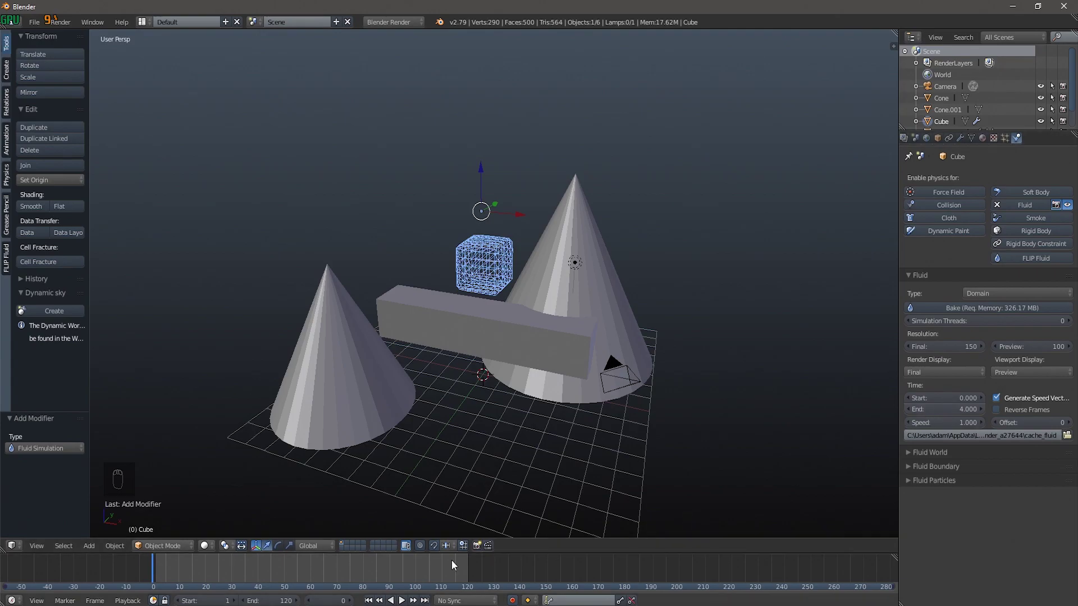
middle_drag(604, 449, 629, 408)
right_click(624, 335)
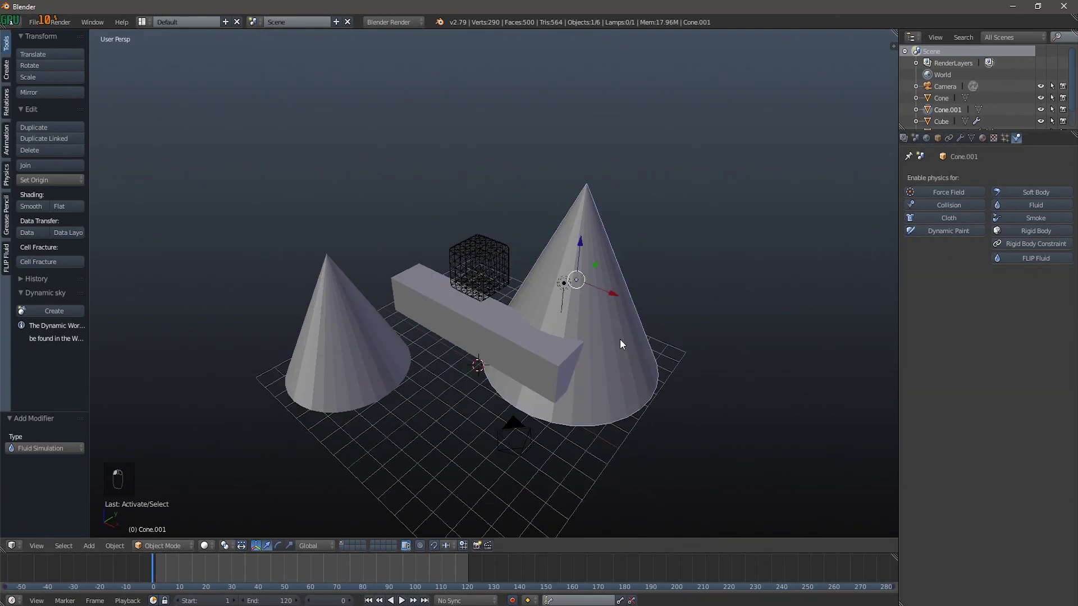
click(1022, 201)
click(979, 293)
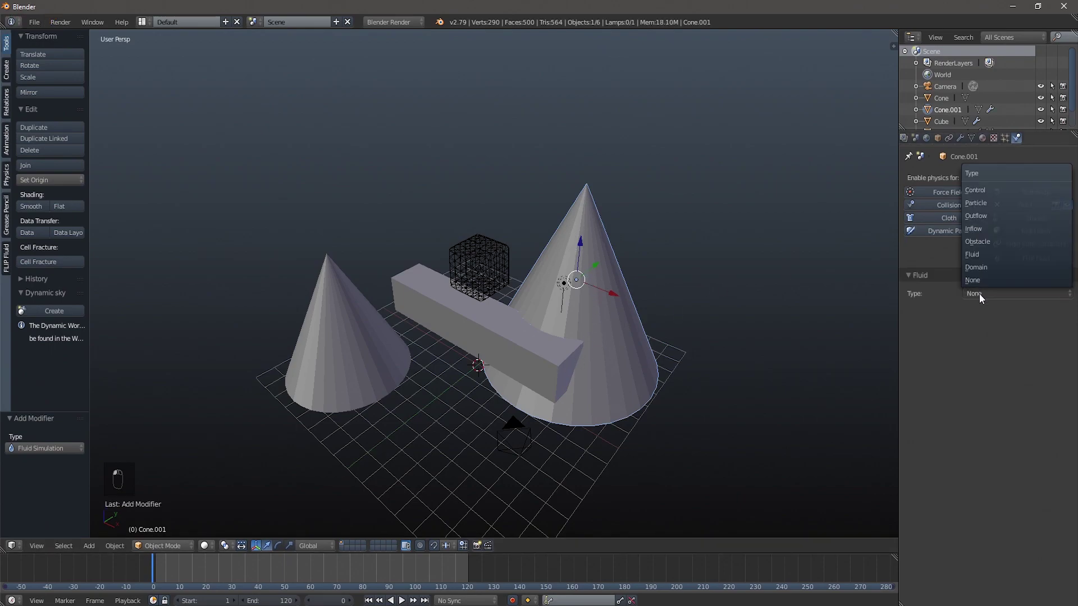
click(986, 257)
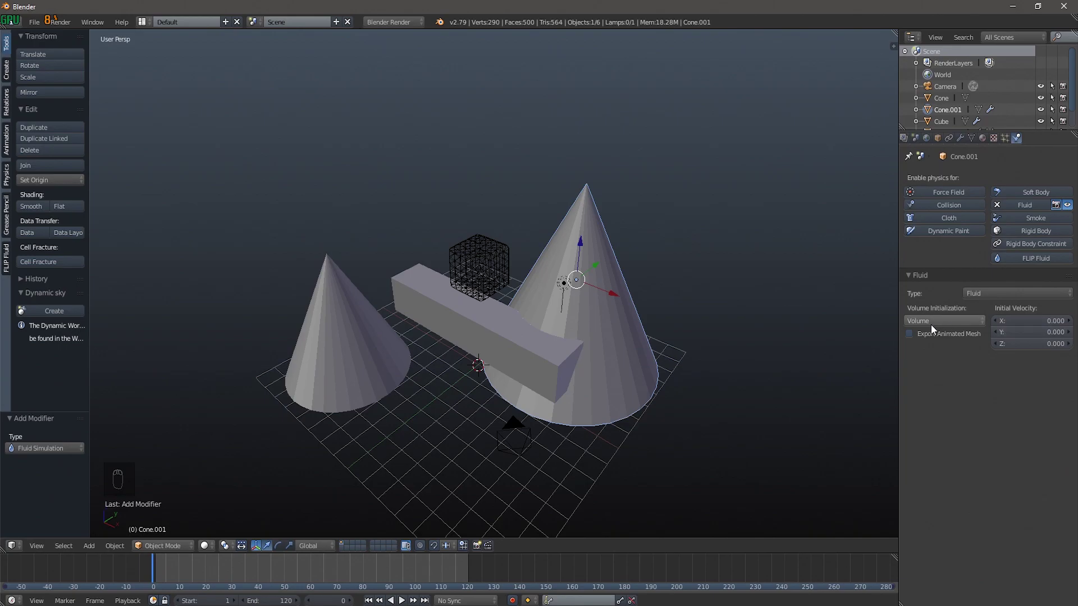
- Enable Fluid physics on the smaller cone and set its type to Fluid
right_click(365, 362)
click(1039, 204)
click(1002, 293)
click(998, 256)
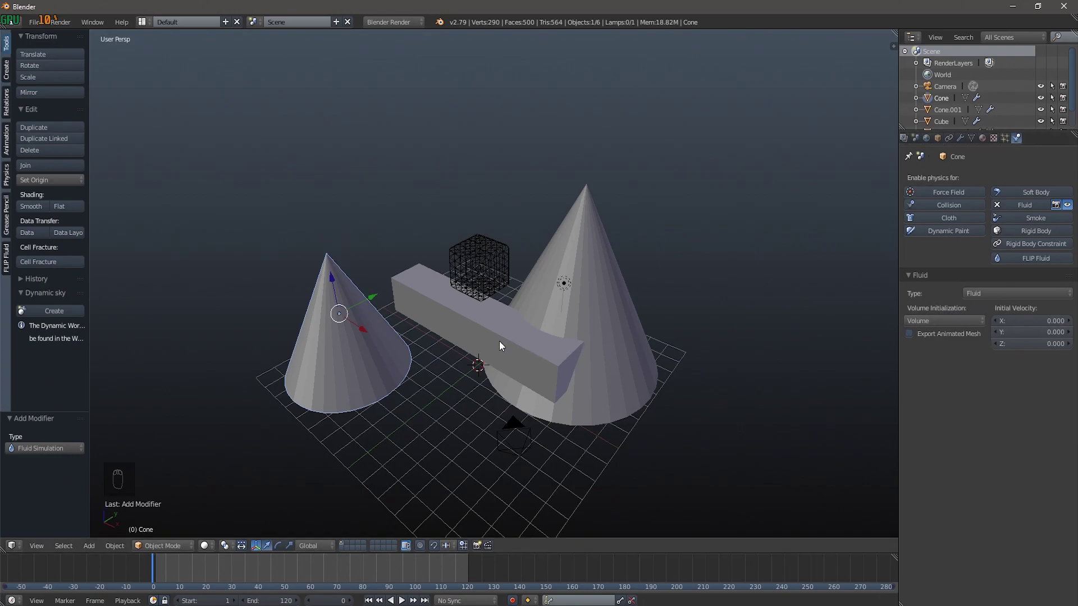
- Enable Fluid physics of type Obstacle on the bar and set its Partial Slip amount to 0.1
click(474, 331)
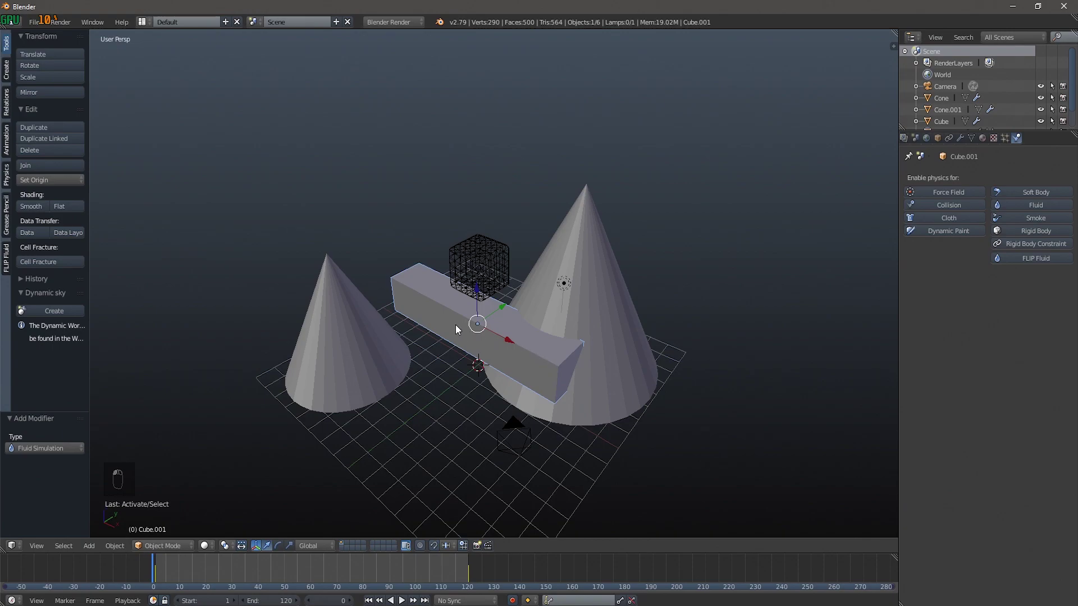
click(1042, 204)
click(1018, 292)
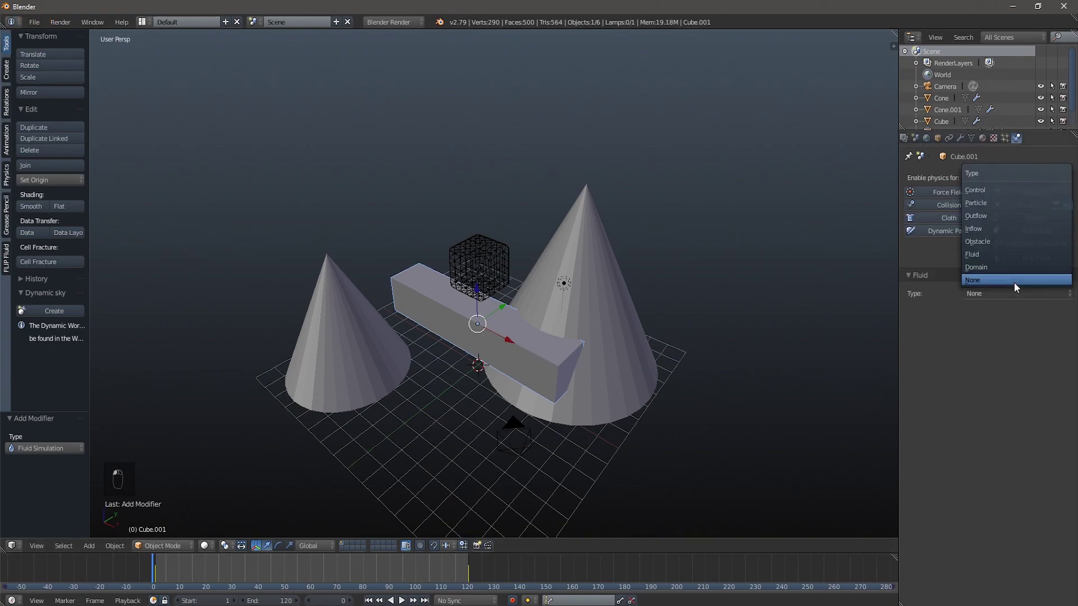
click(1011, 241)
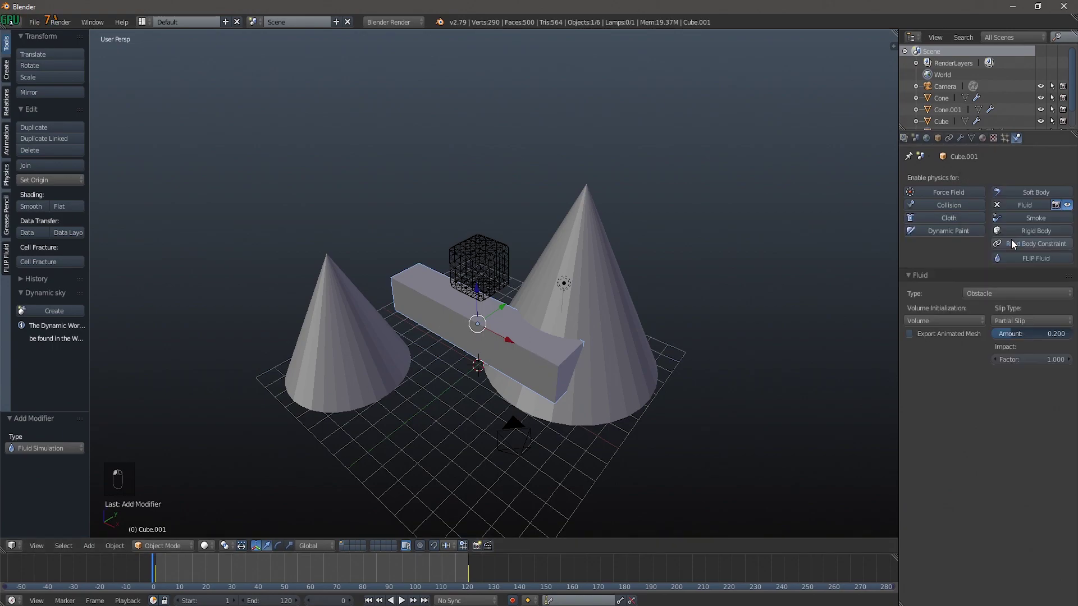
click(1031, 335)
text(0.1)
key(Return)
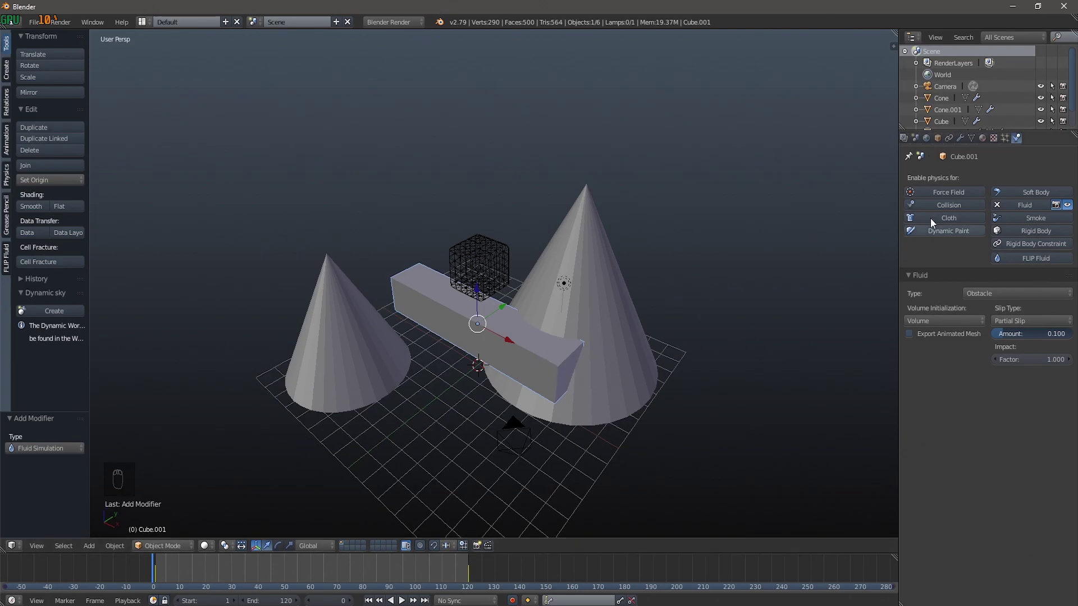
- Set the fluid domain cube's viscosity to base 2.5 and exponent 2, and bake the simulation
click(944, 99)
click(943, 110)
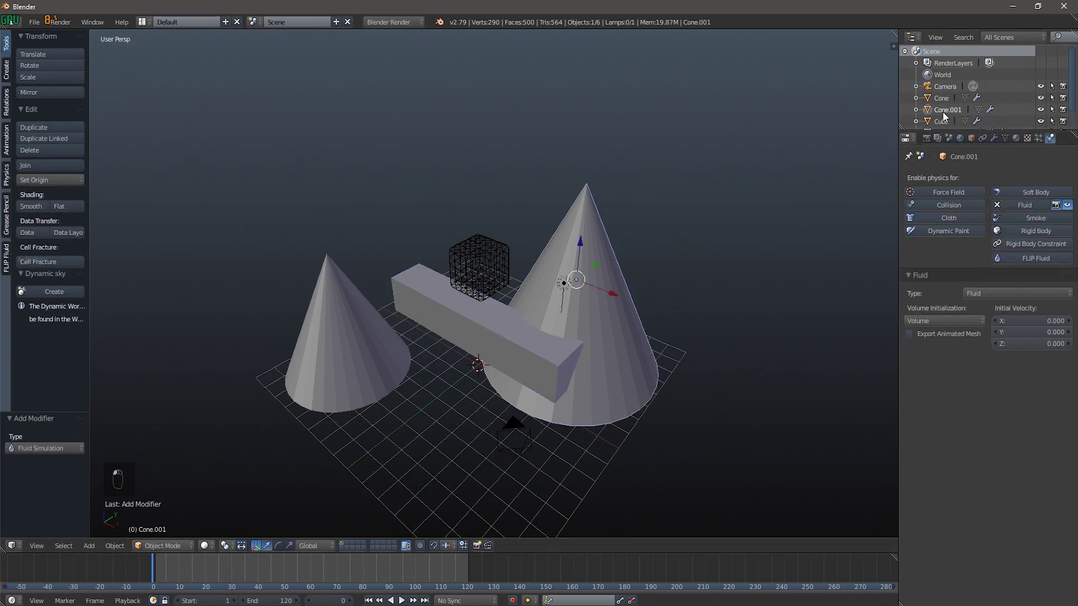
click(943, 122)
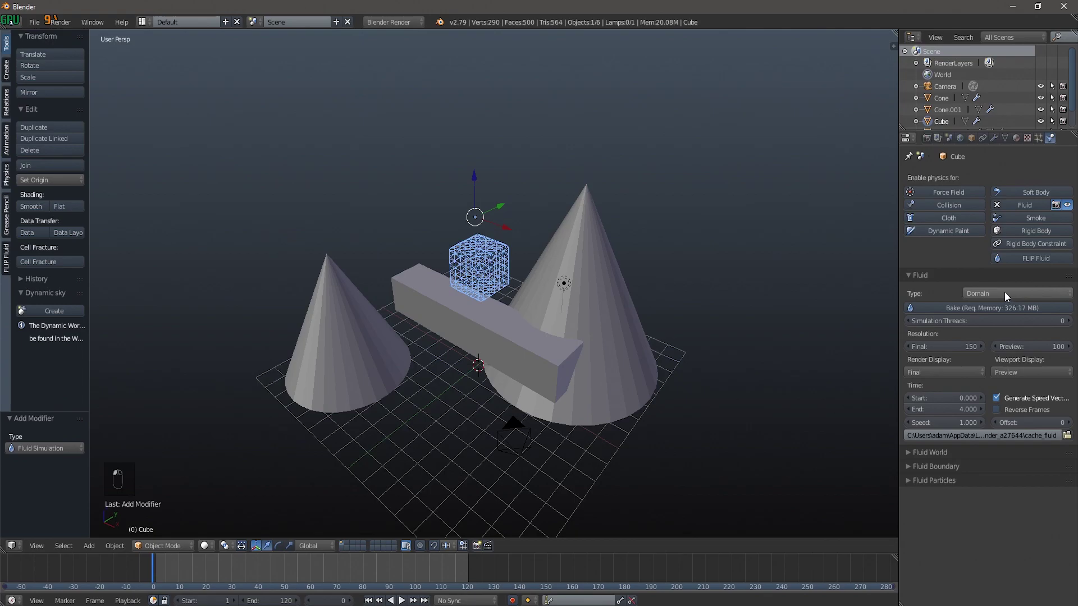
click(912, 452)
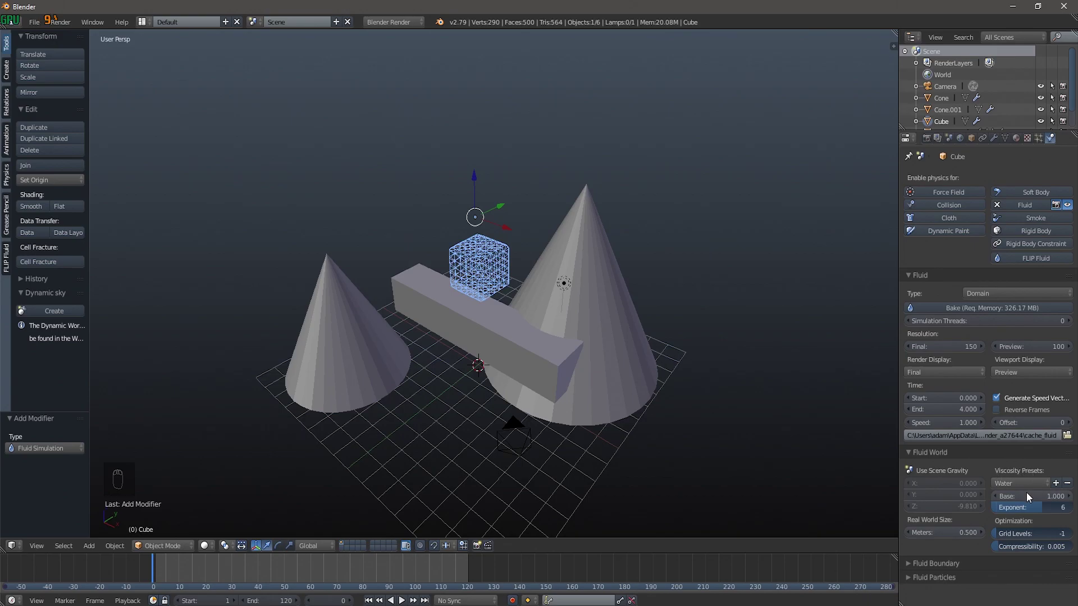
click(1062, 496)
text(2.5)
key(Return)
click(1036, 508)
text(2)
key(Return)
middle_drag(571, 369, 662, 361)
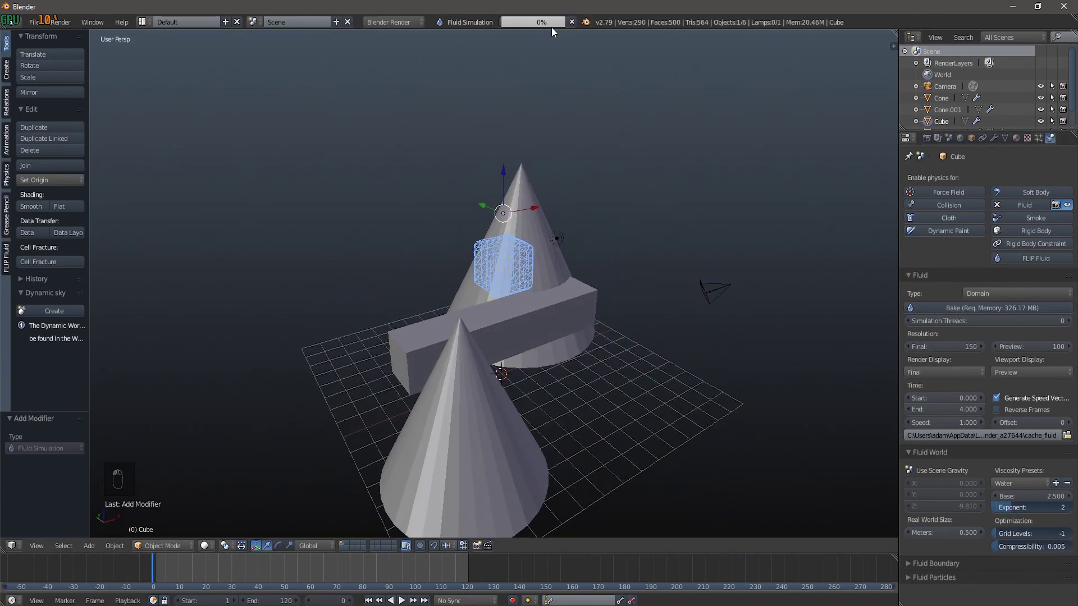
mouse_move(528, 24)
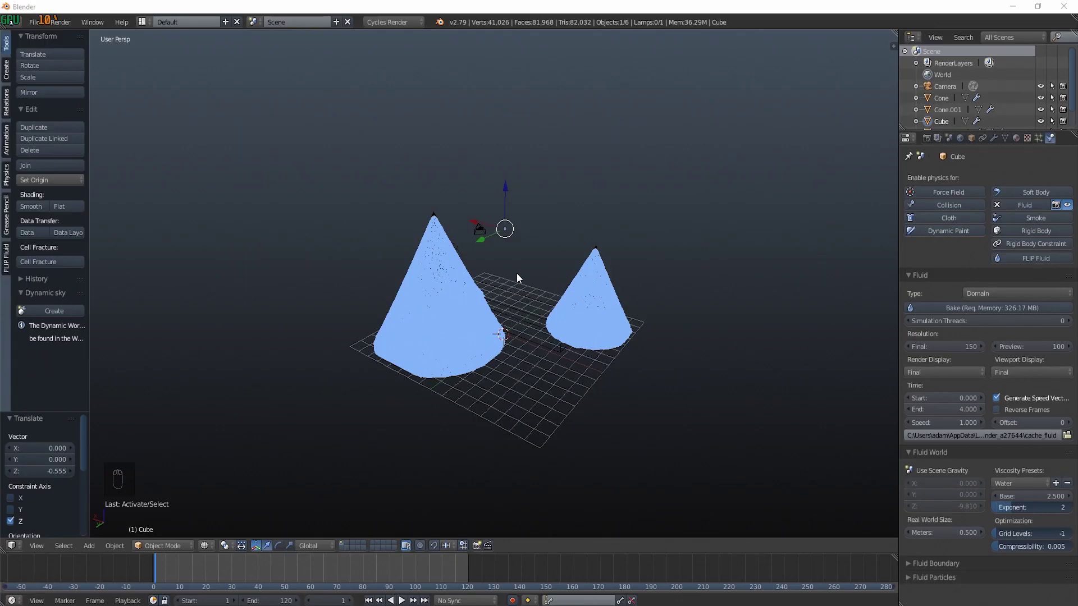
- Hide the original cones, Cone and Cone.001, from both the viewport and the render
middle_drag(611, 257, 646, 267)
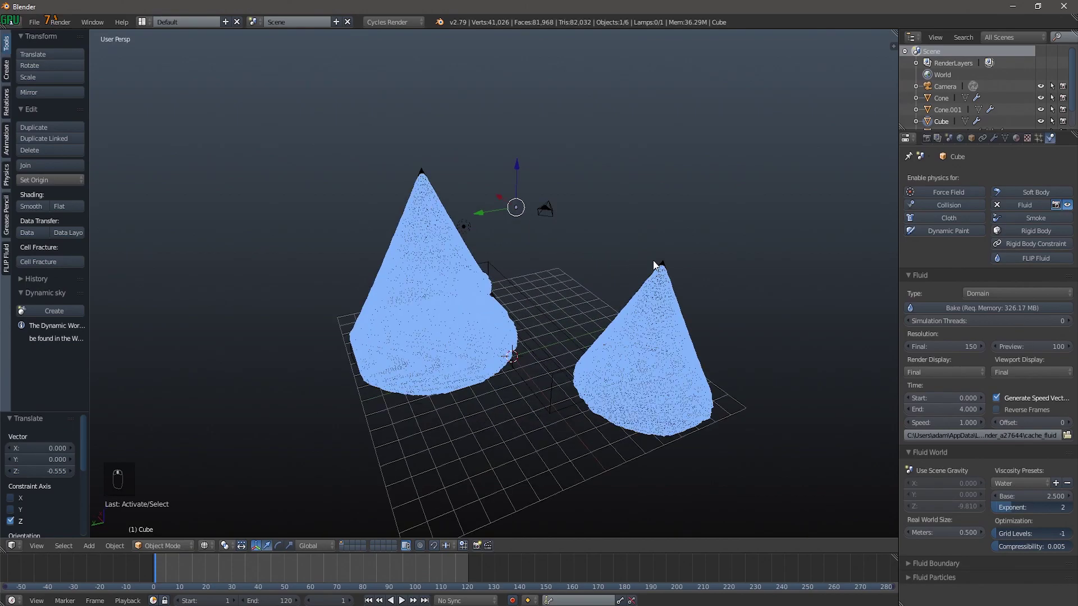
click(941, 99)
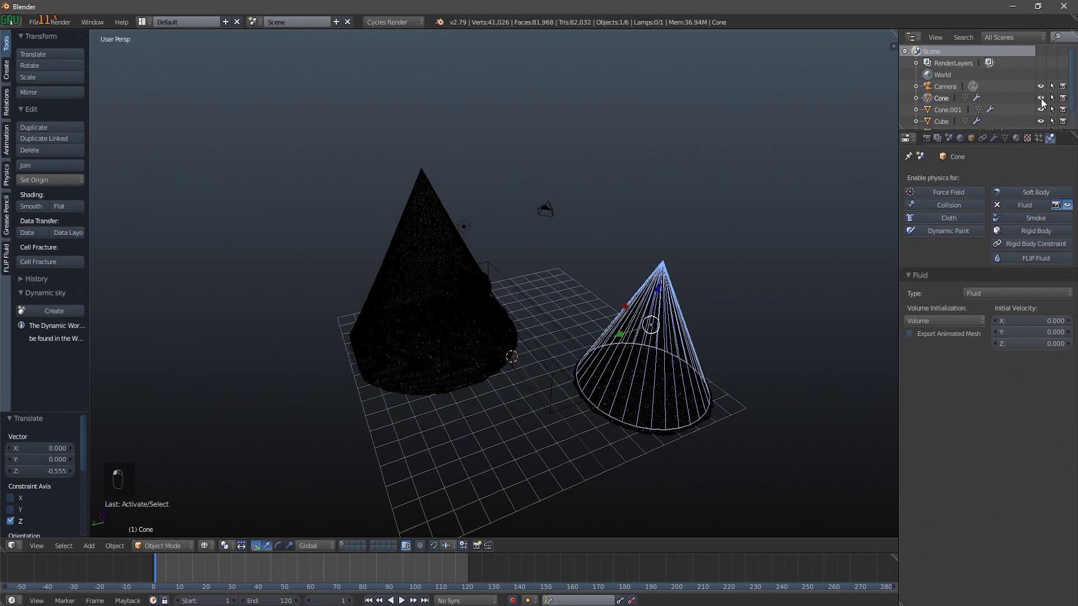
click(1040, 98)
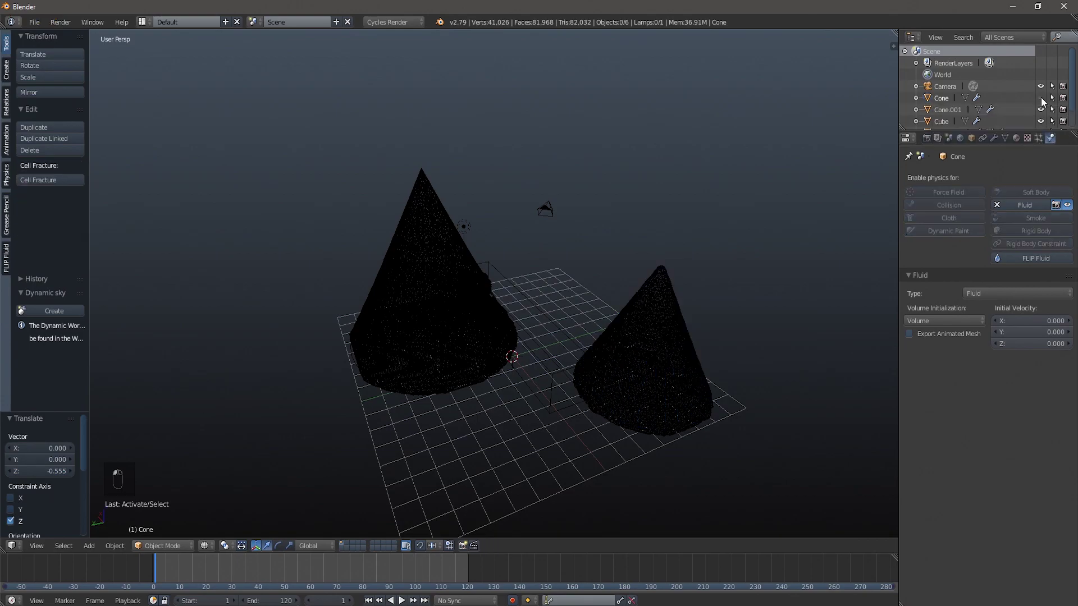
click(1064, 98)
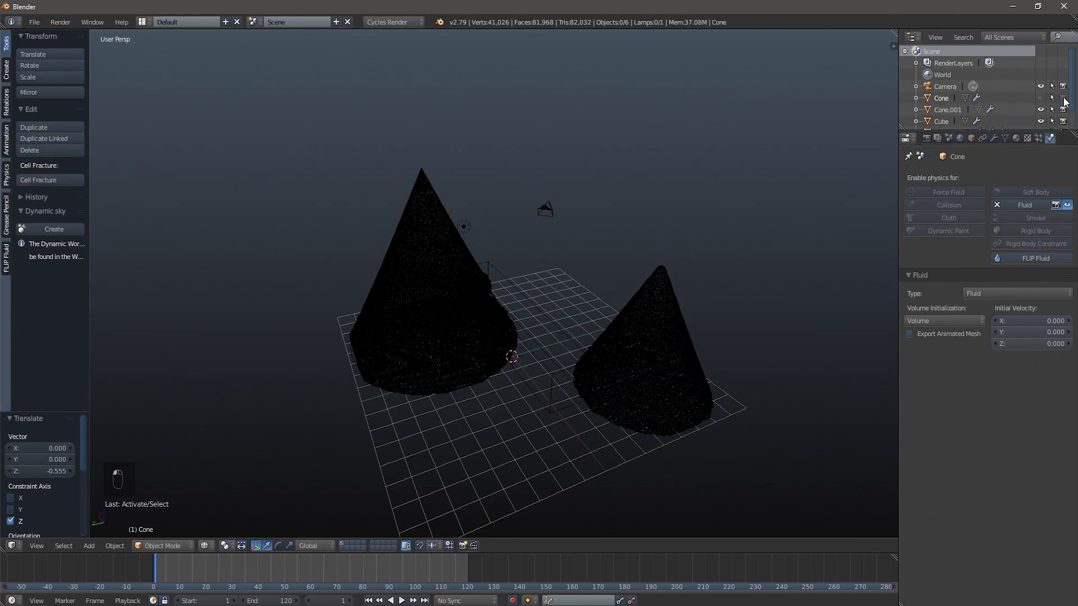
click(953, 112)
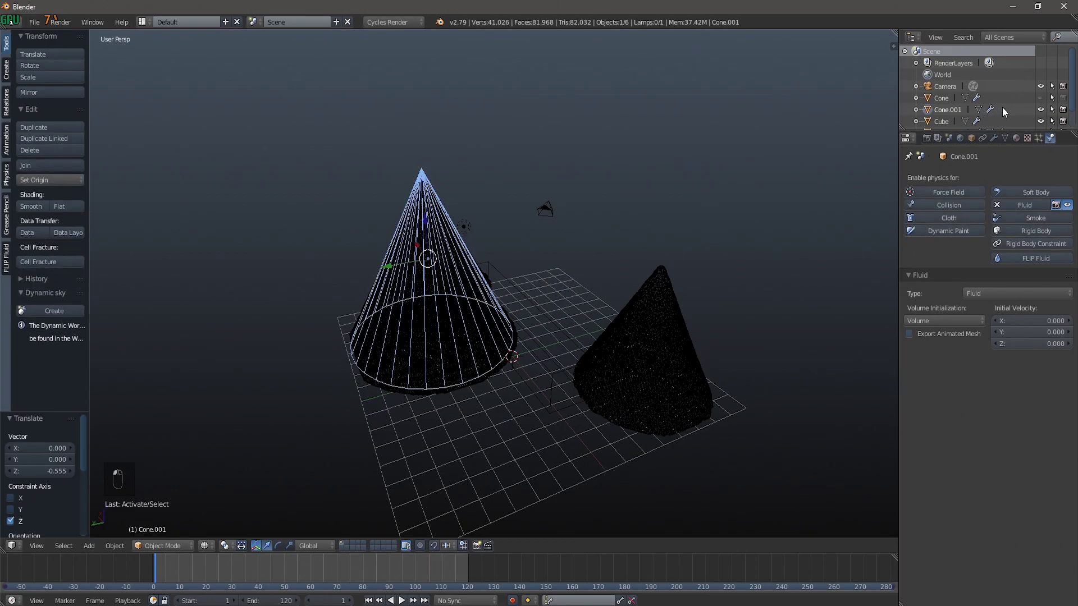
click(1040, 110)
click(1064, 109)
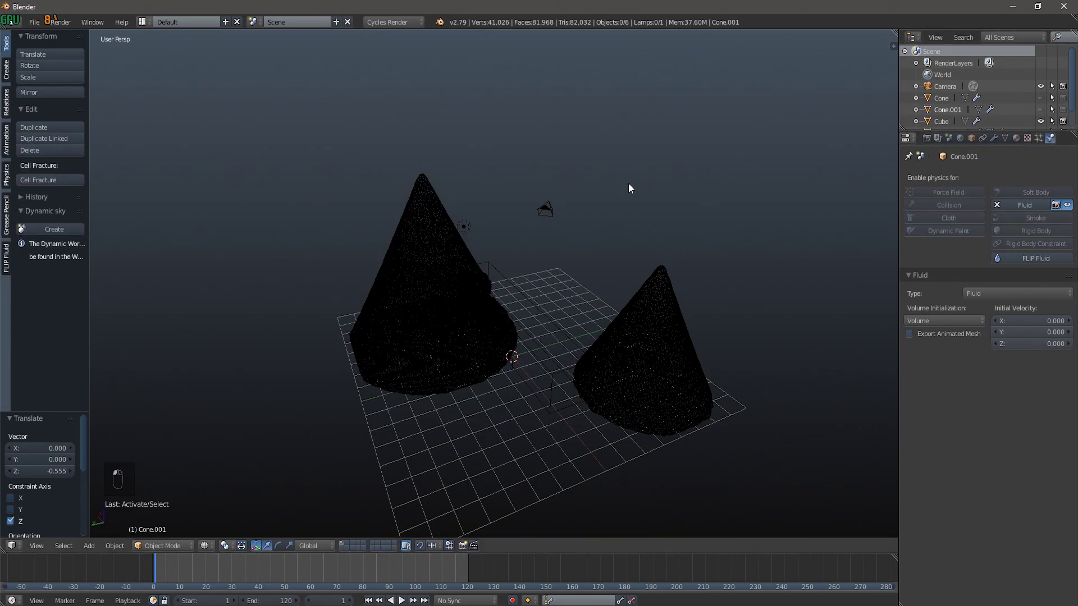
- Choose Cycles Render as the render engine and switch the viewport to rendered shading
middle_drag(486, 217, 534, 246)
middle_drag(524, 197, 624, 272)
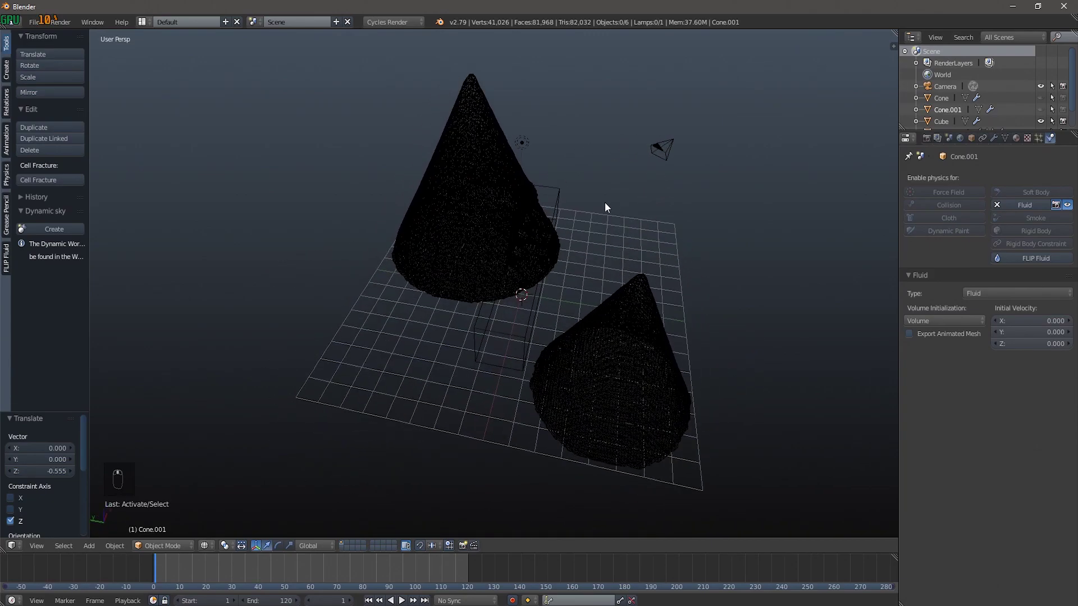
click(398, 22)
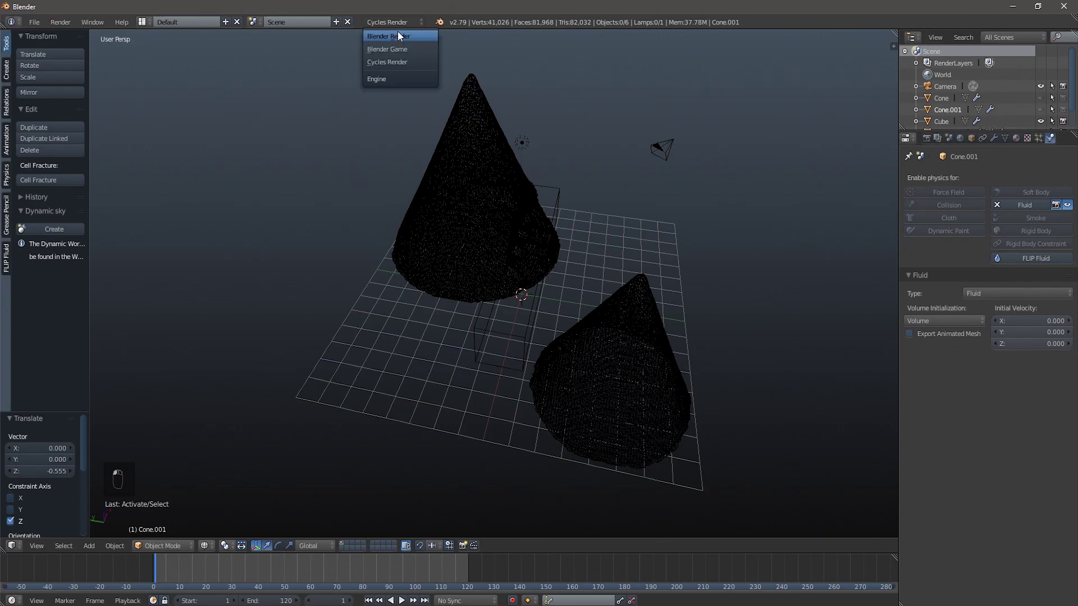
click(399, 60)
middle_drag(317, 135, 389, 140)
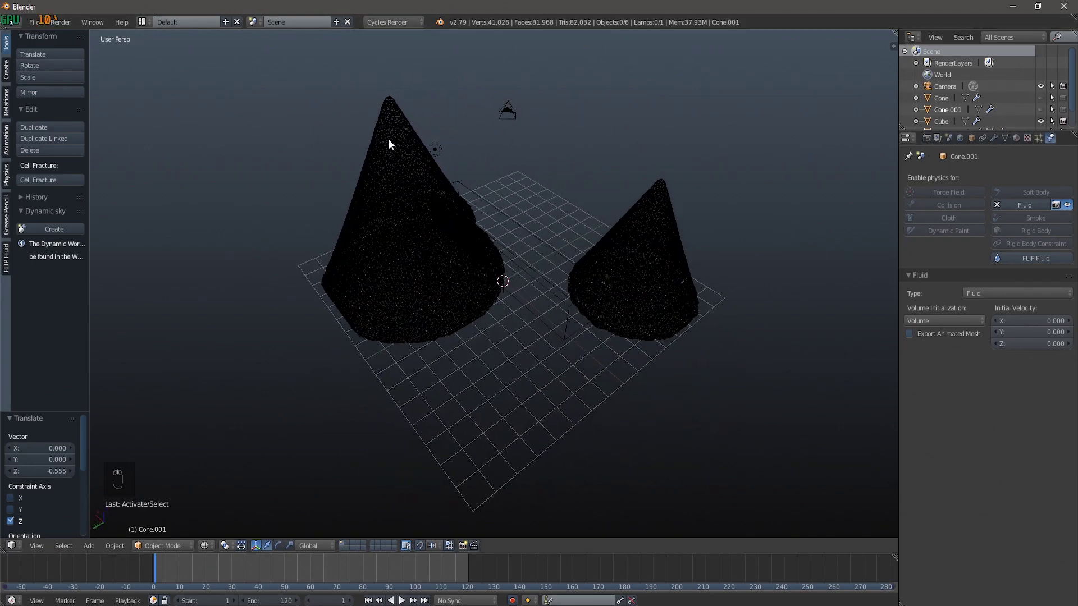
middle_drag(564, 299, 541, 274)
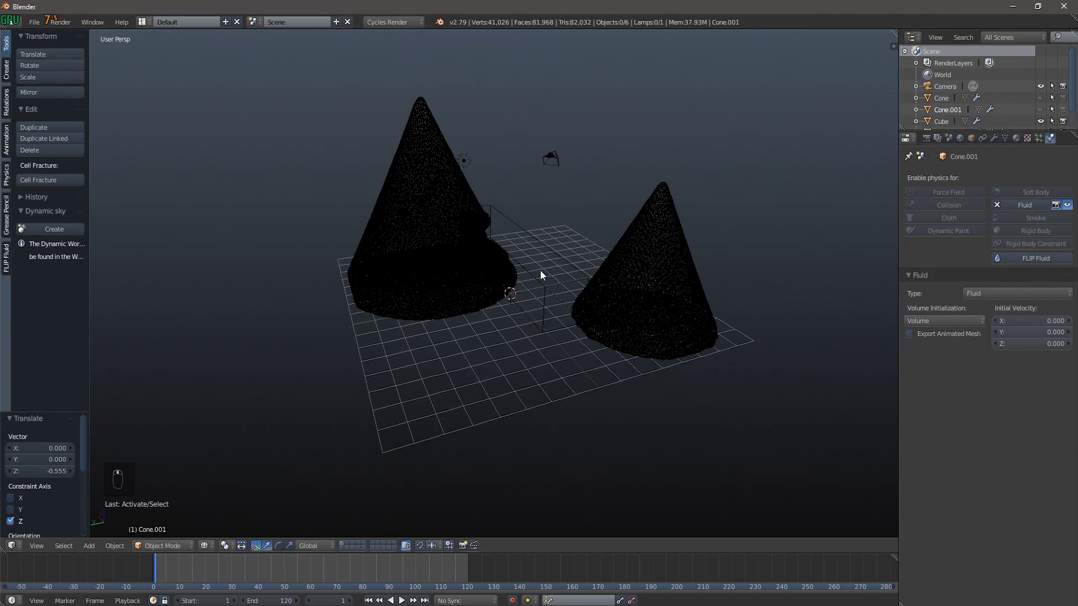
key(shift+z)
middle_drag(634, 178, 510, 273)
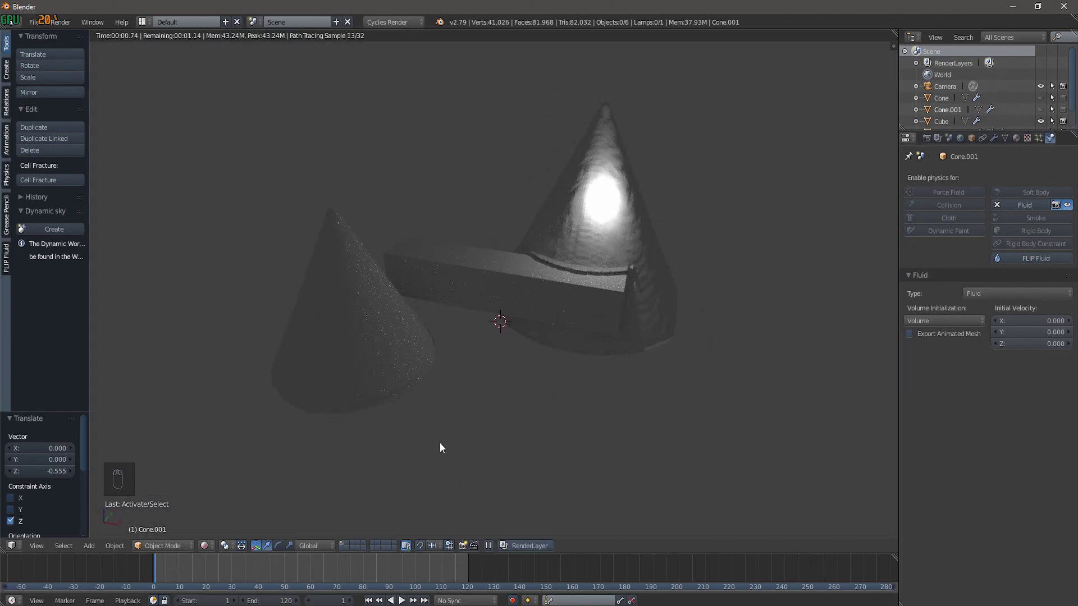
- Move the timeline to frame 75 and inspect the baked fluid around the bar
drag(353, 602, 488, 602)
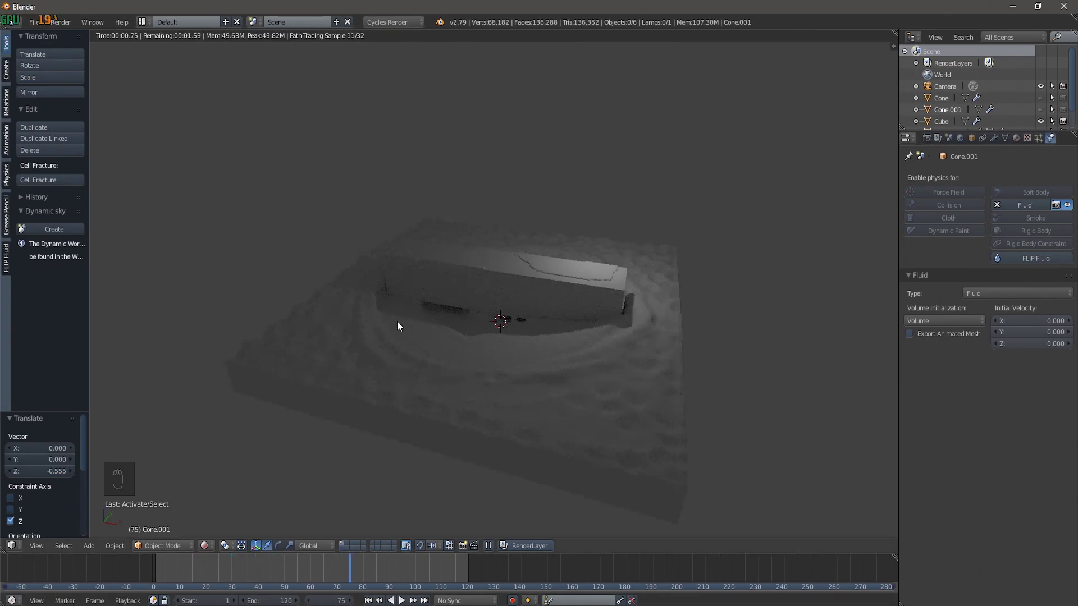
scroll(492, 372, up, 1)
scroll(491, 372, down, 1)
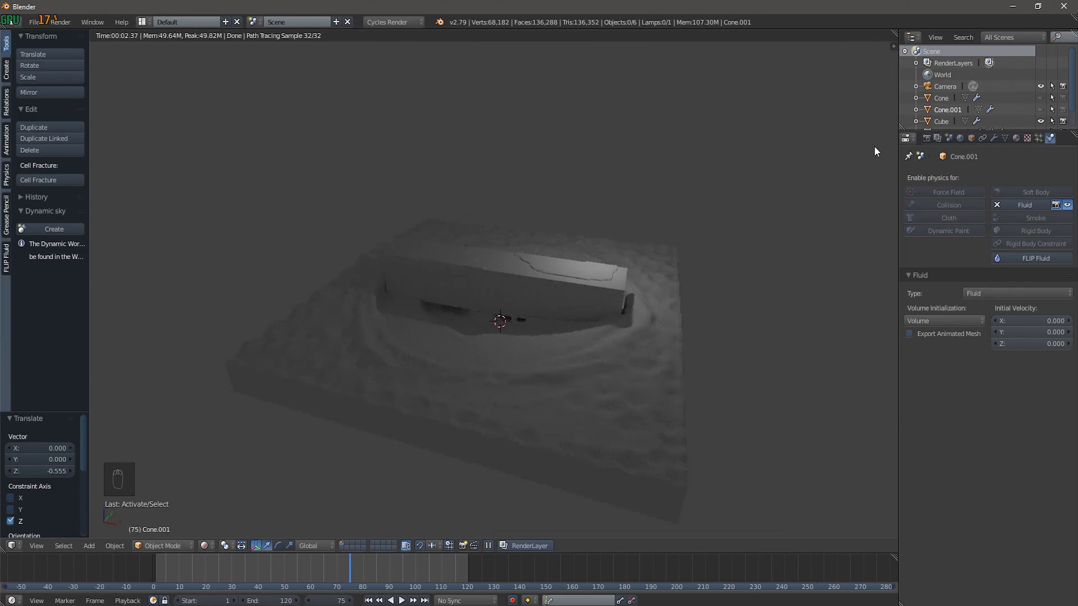
- Enable nodes on the fluid domain cube's material and set its surface shader to Glass BSDF
scroll(955, 104, down, 2)
click(946, 100)
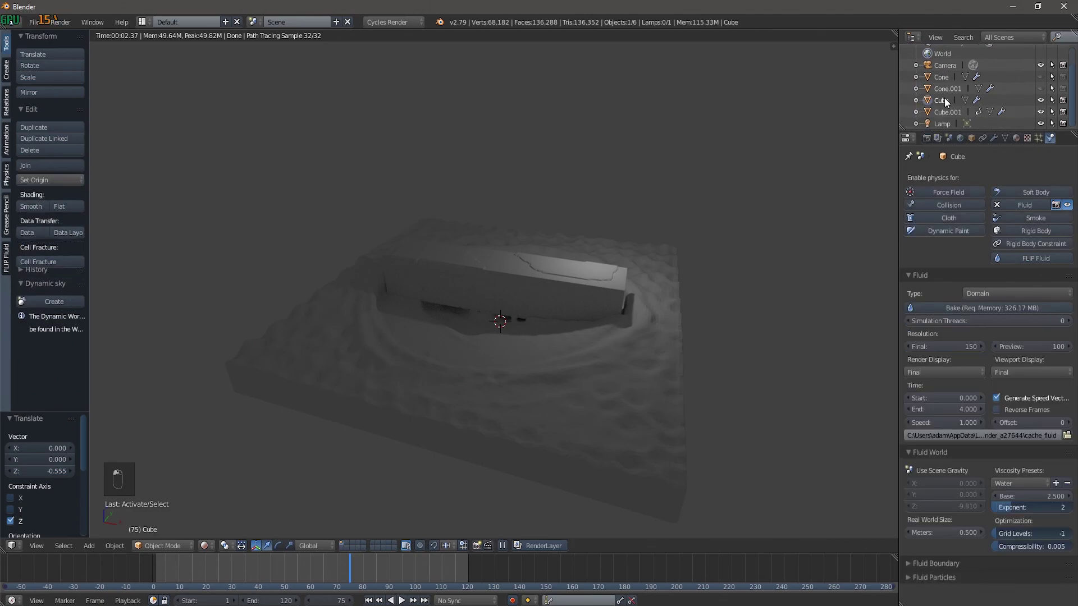
click(1015, 138)
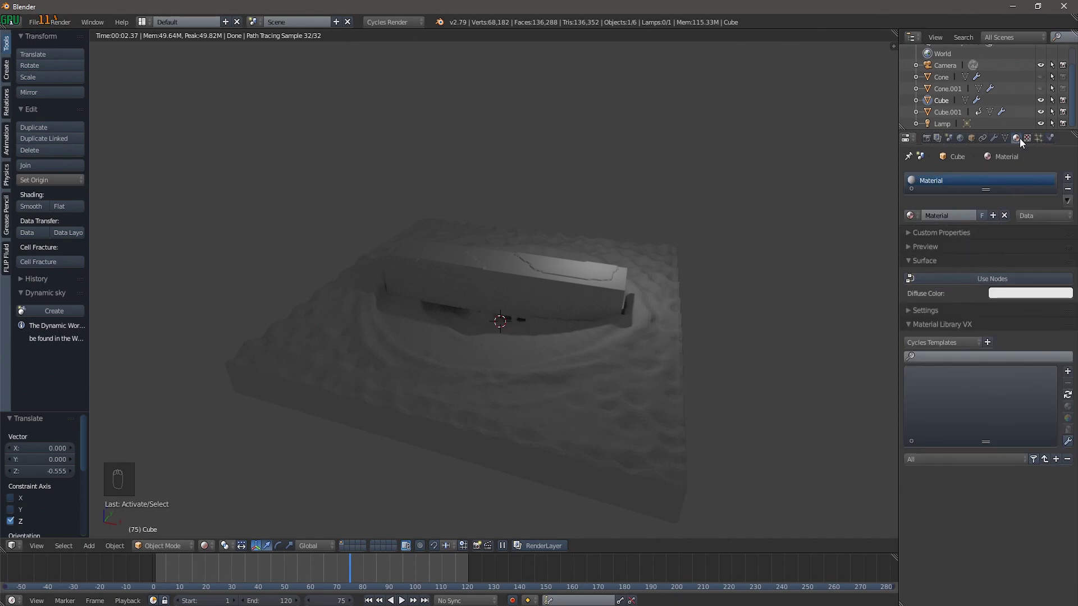
click(934, 281)
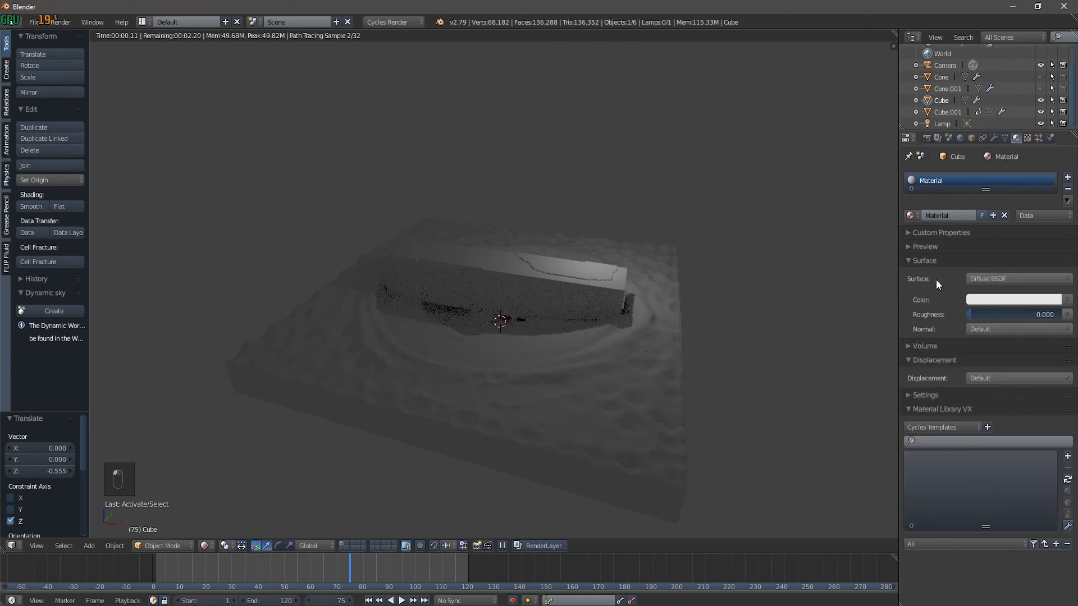
click(1000, 279)
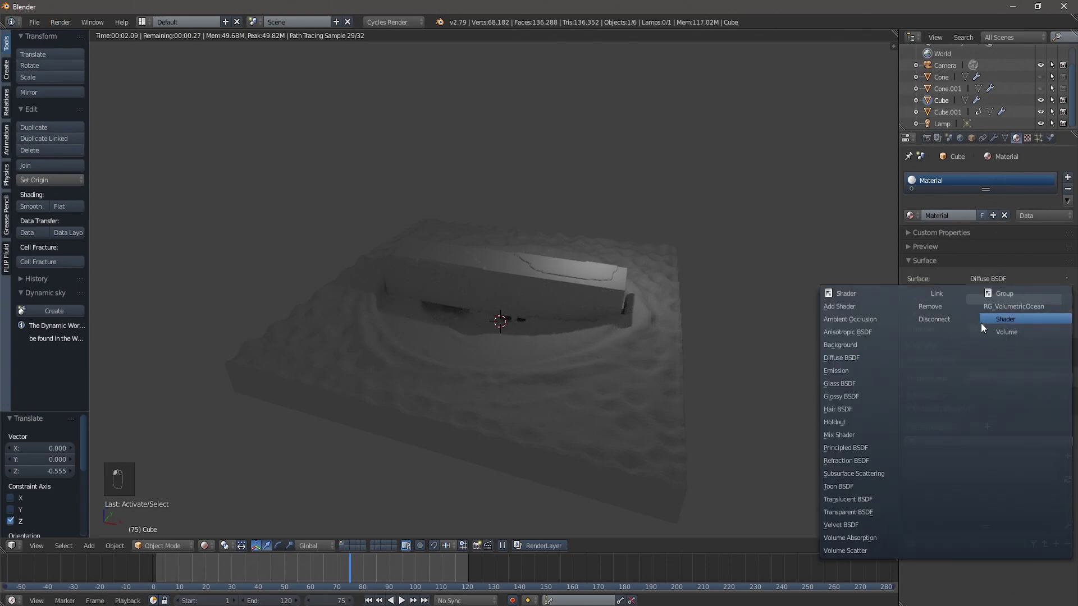
click(850, 385)
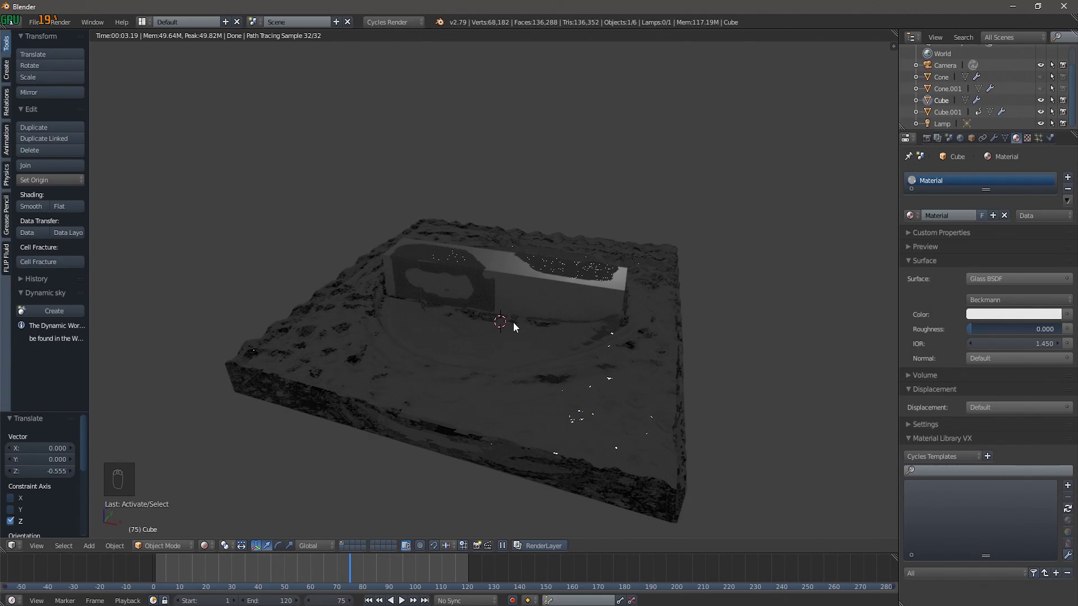
- Set the world background colour to white (RGB 1.000) and expand the world's Ray Visibility options
click(961, 138)
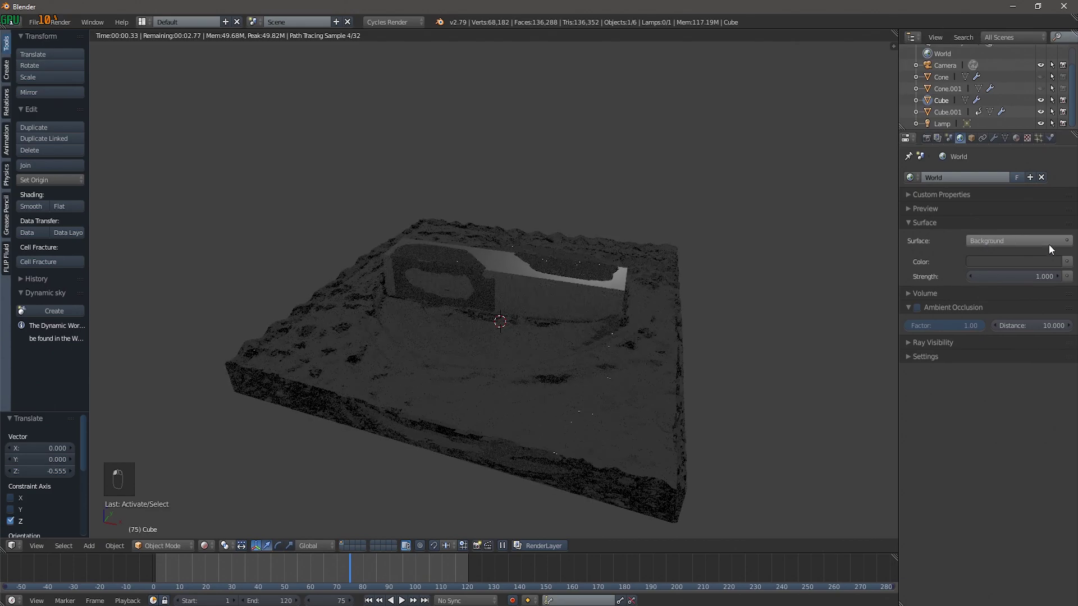
click(1013, 261)
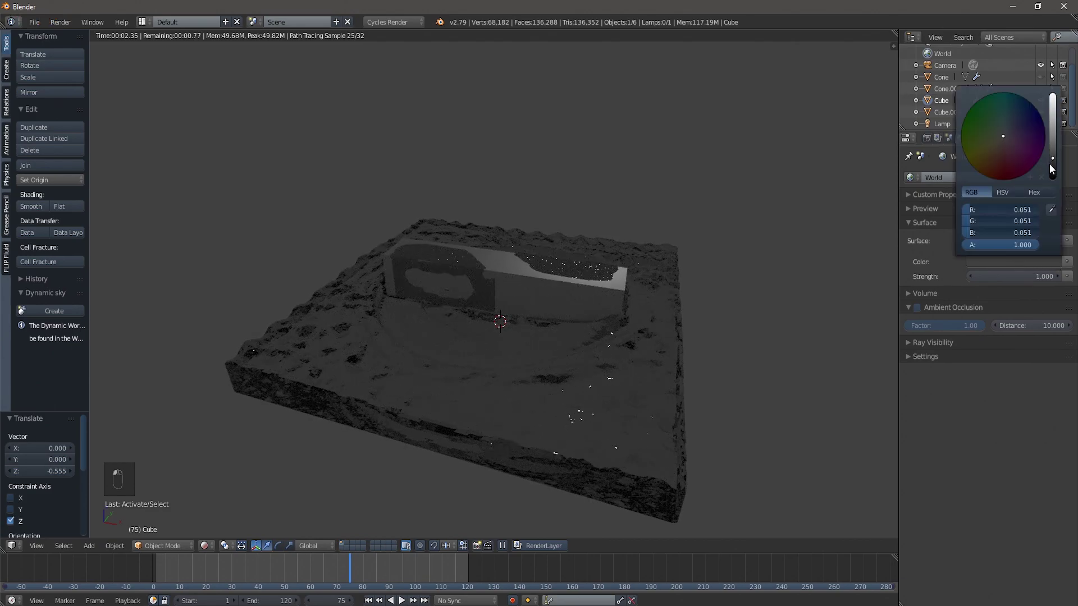
drag(1052, 169, 1053, 95)
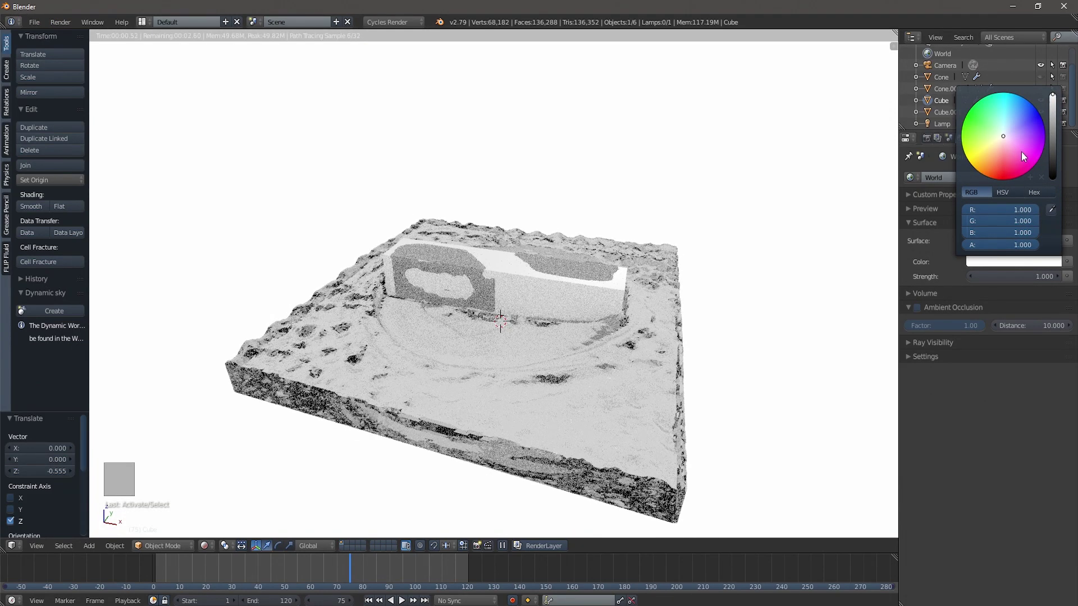
click(909, 342)
click(909, 361)
click(909, 360)
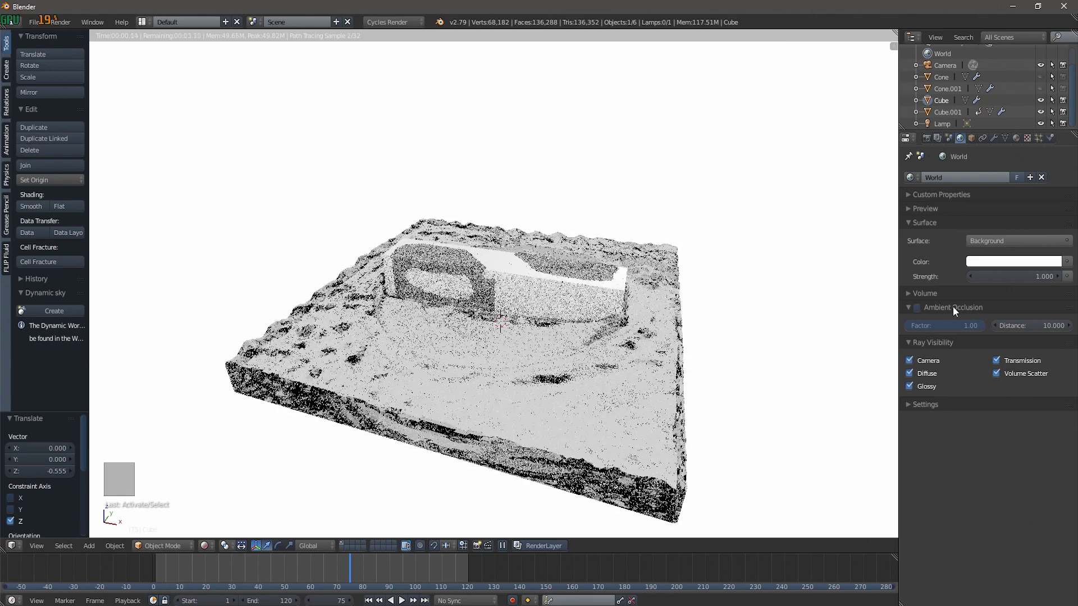
- Tint the world background light blue, with about R 0.432, G 0.534 and B 1.000
click(1013, 261)
drag(1035, 153, 1020, 128)
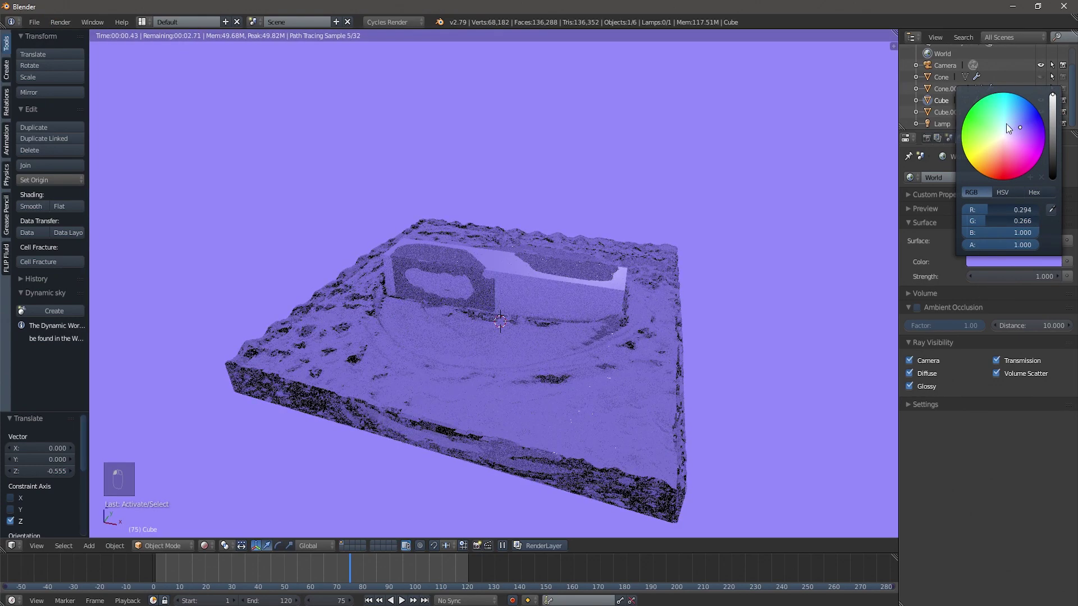
click(1006, 123)
click(1013, 127)
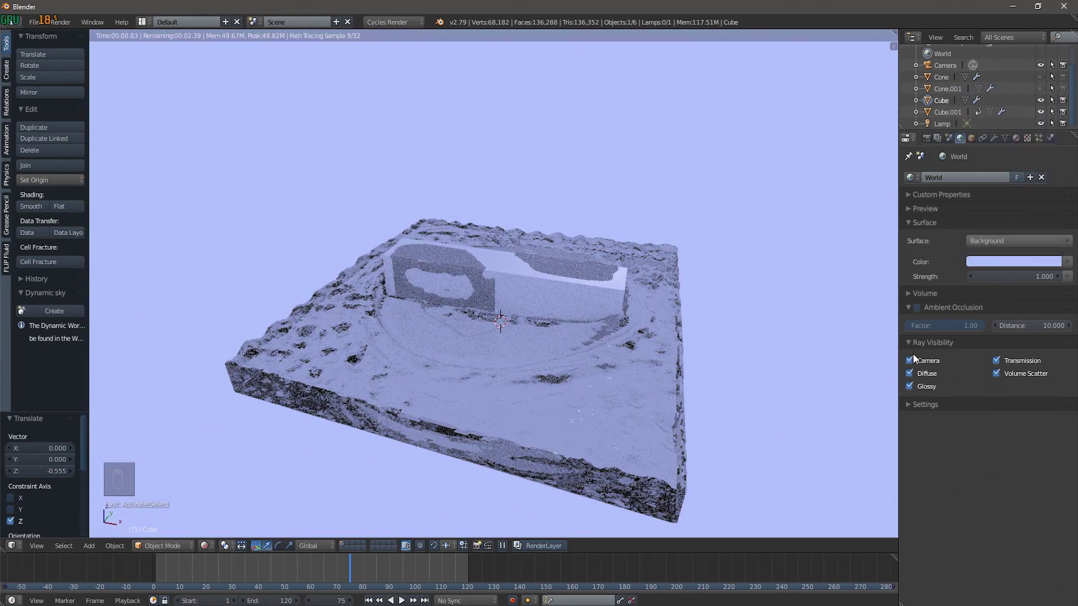
- Turn off the world's Camera ray visibility and set its background colour back to white
click(909, 360)
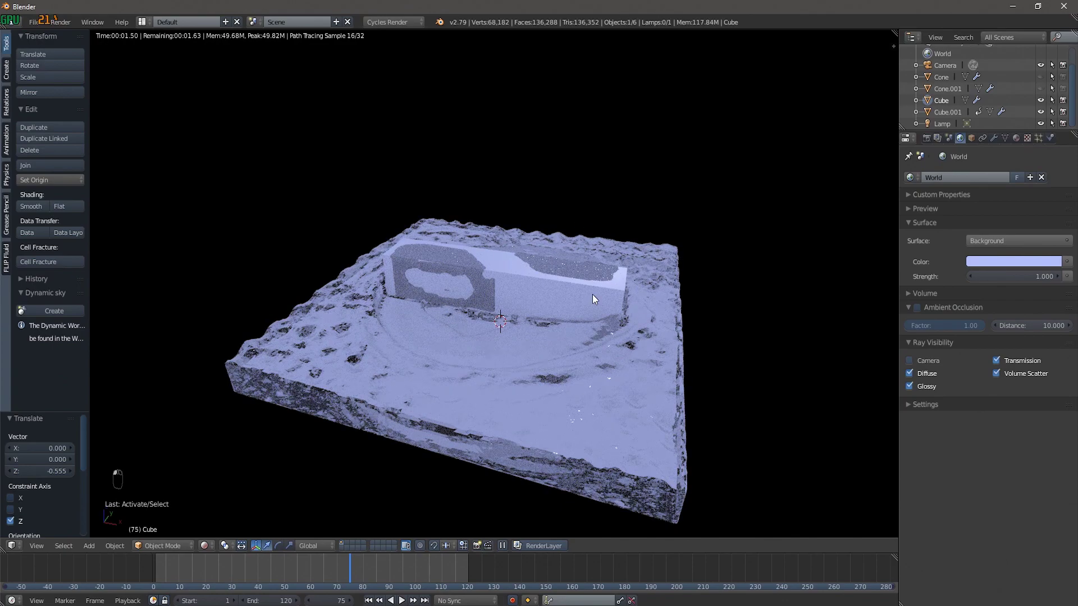
click(1006, 262)
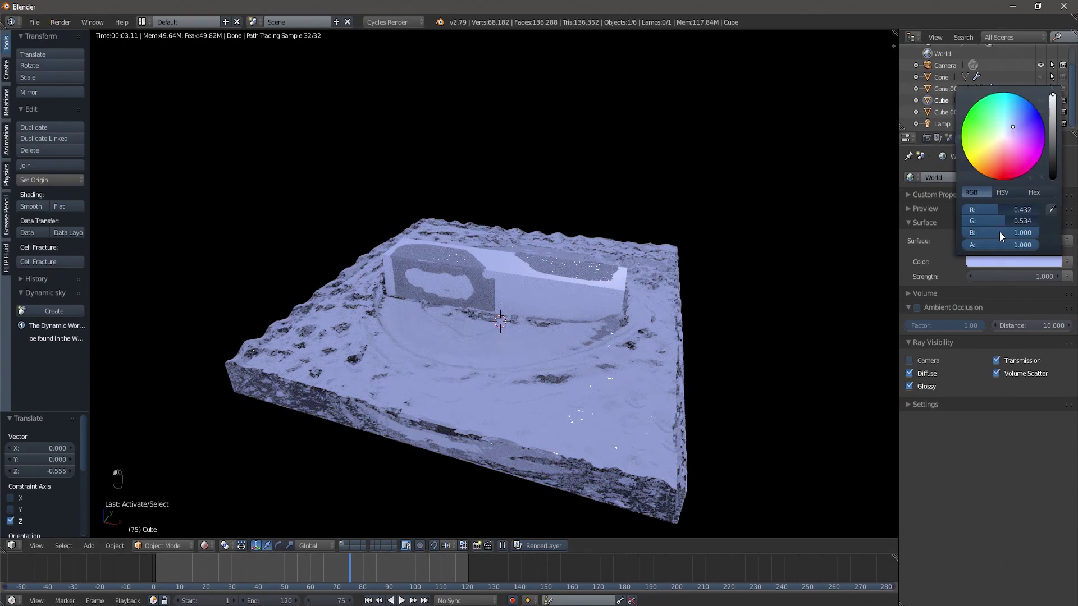
drag(1003, 209, 1039, 220)
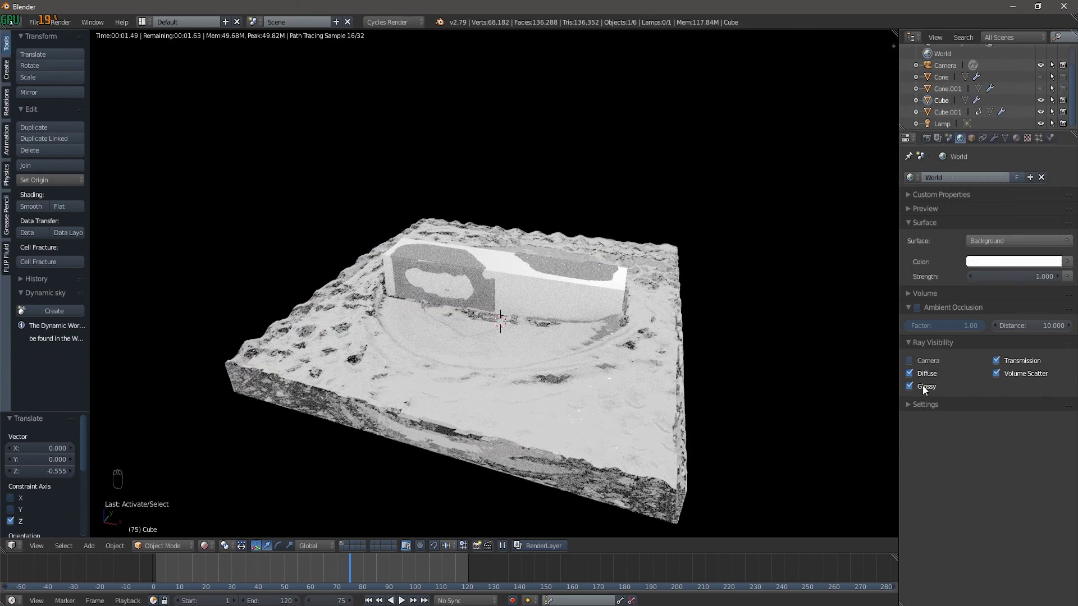
middle_drag(746, 339, 729, 326)
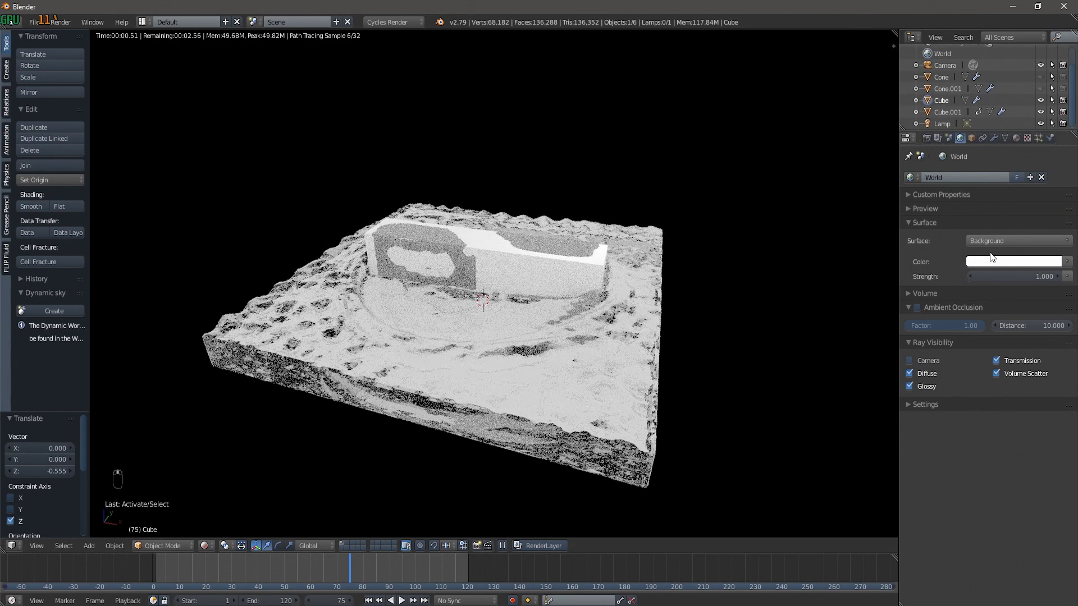
- Copy the 1.494 IOR of honey, 17% water content, from the browser's pixelandpoly.com list and set it as the fluid glass material's IOR in Blender
click(1015, 137)
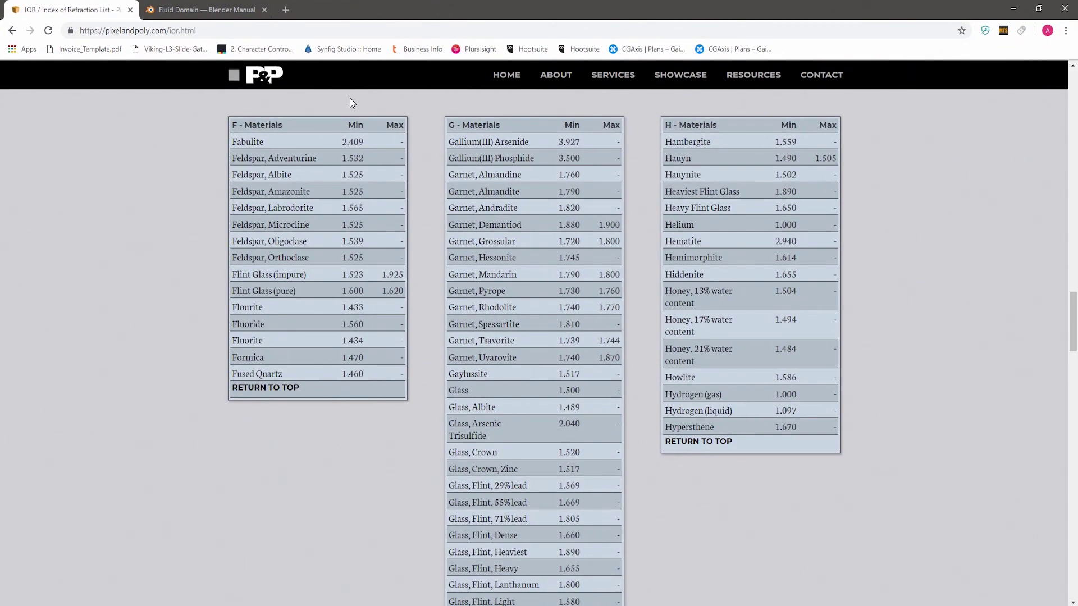
click(140, 30)
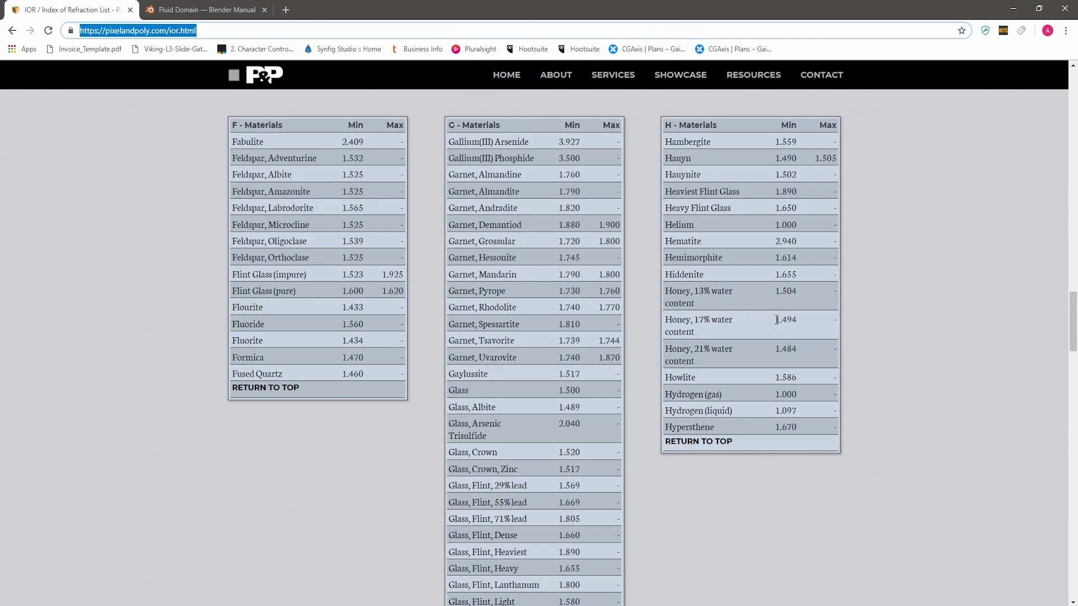
drag(776, 320, 801, 324)
key(ctrl+c)
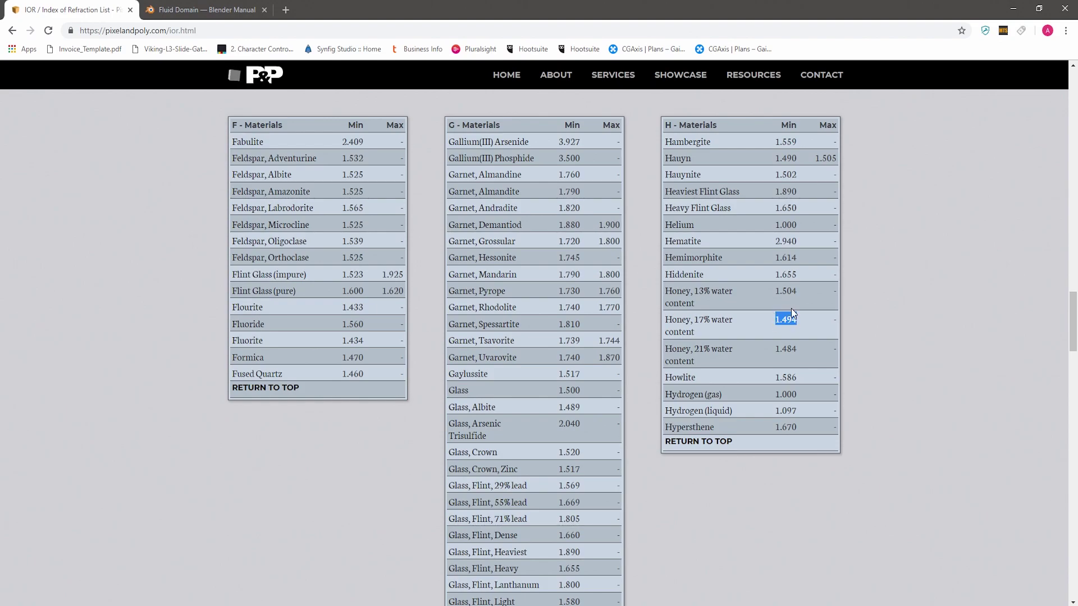
click(1013, 7)
key(ctrl+v)
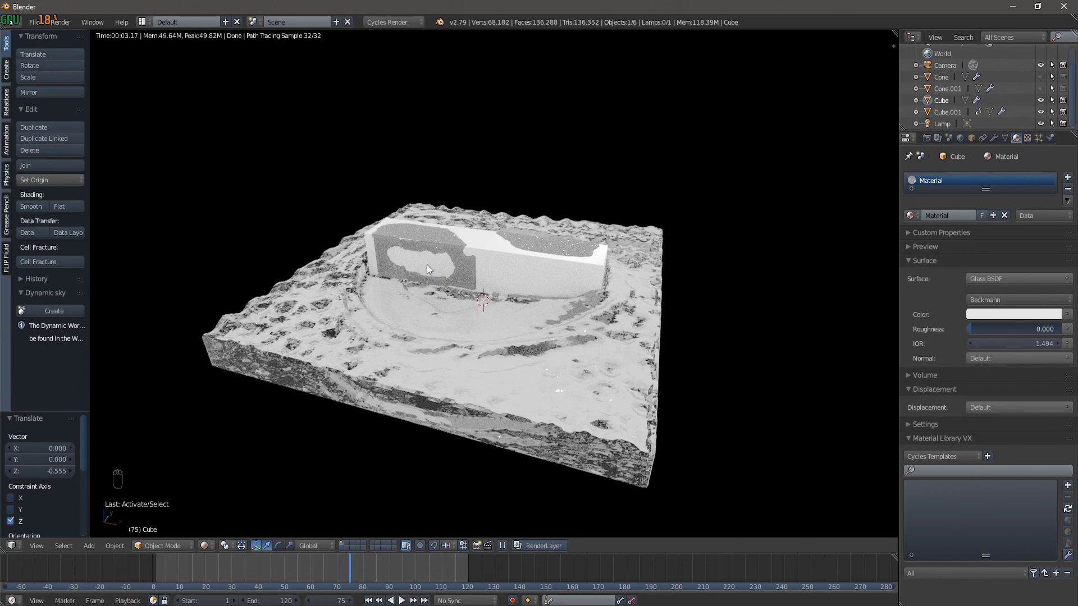
- Tint the fluid's Glass BSDF a honey orange from about R 0.674, G 0.372, B 0.072, and raise the colour's brightness
click(977, 314)
click(993, 314)
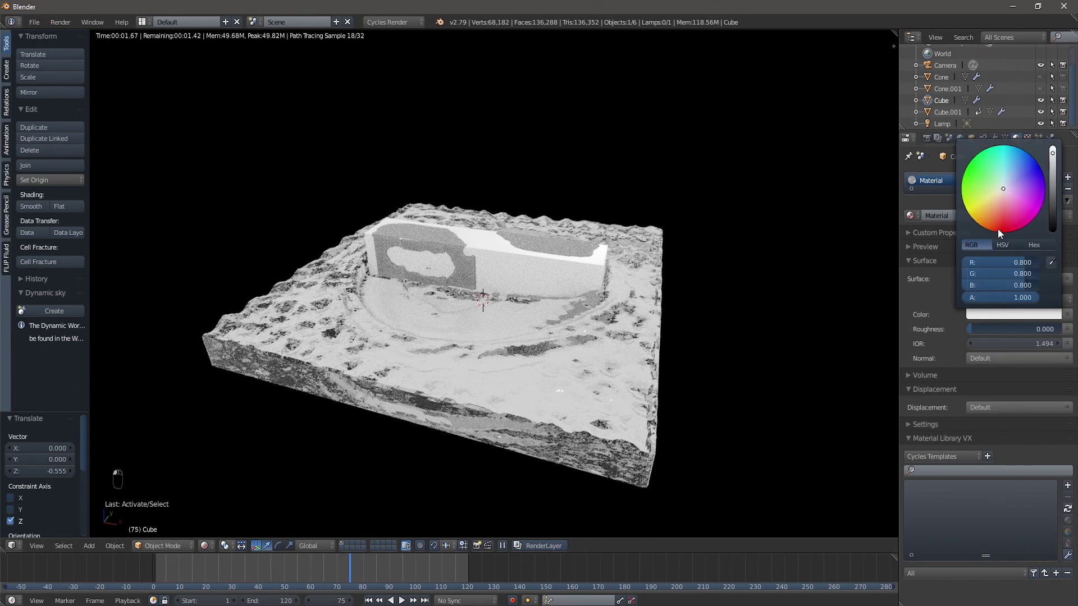
click(993, 210)
click(993, 207)
scroll(997, 201, down, 1)
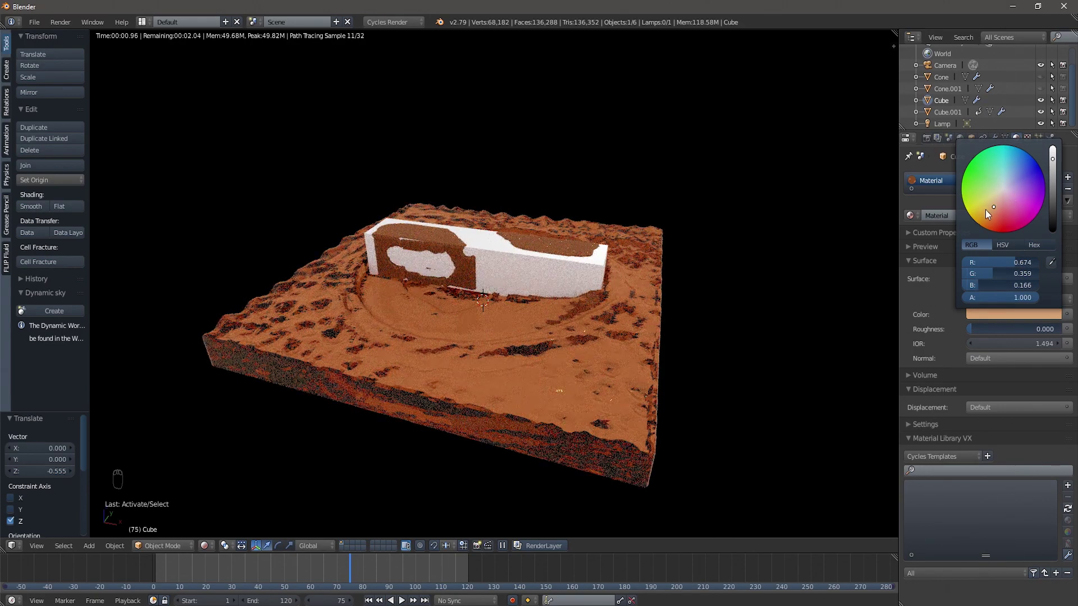
click(993, 211)
click(969, 205)
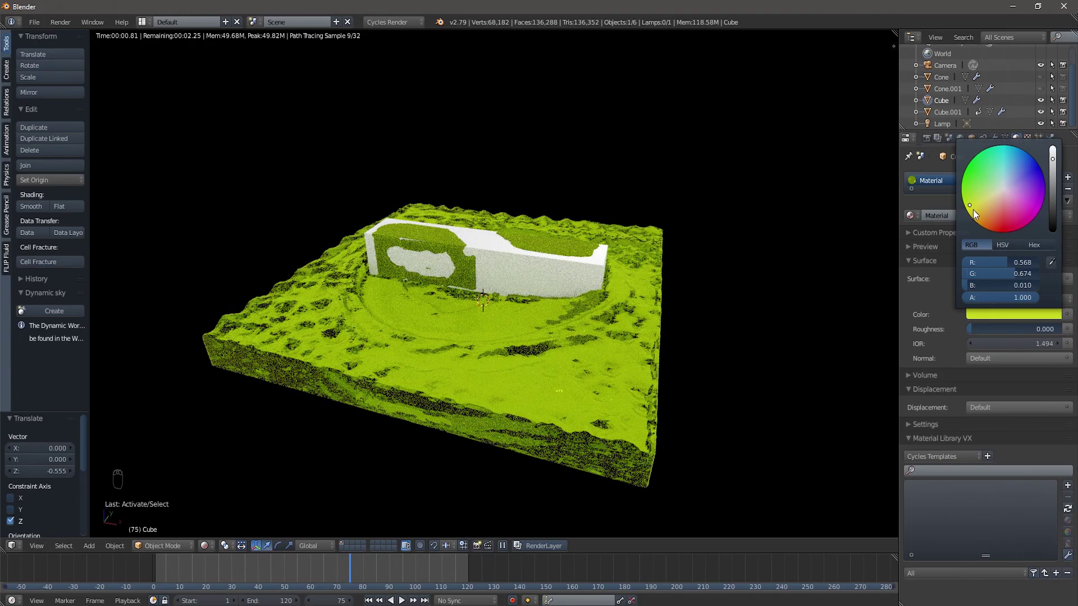
click(982, 210)
click(985, 212)
click(985, 211)
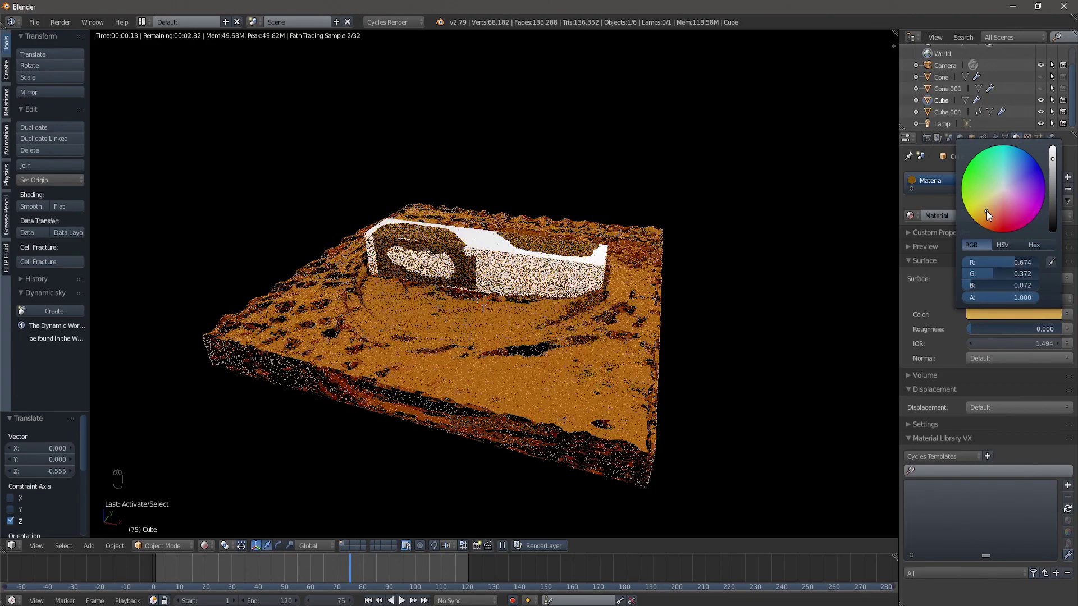
drag(1054, 163, 1053, 150)
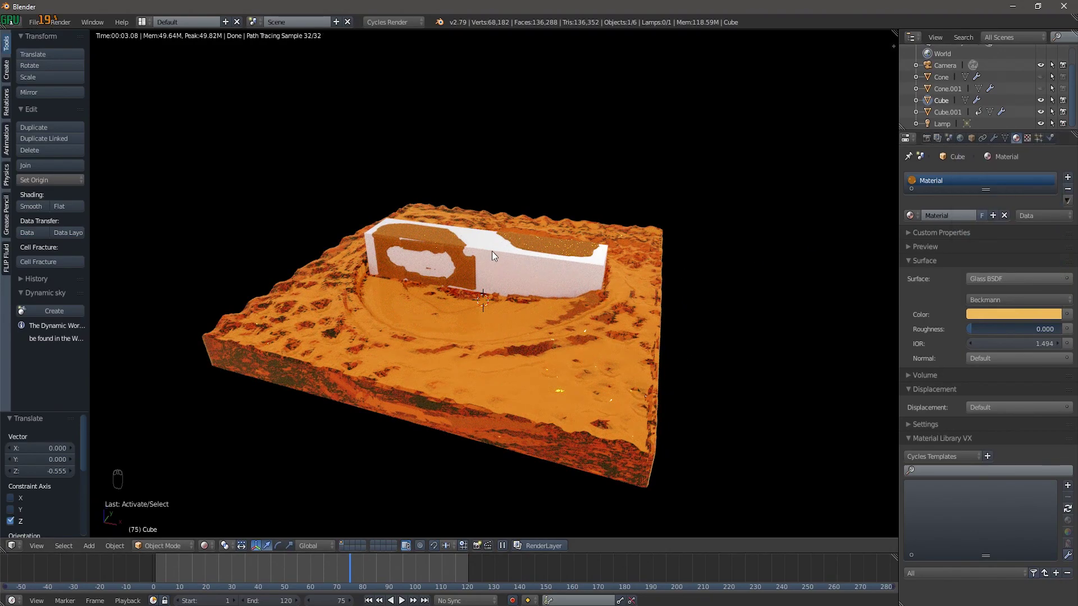
- Give the bar obstacle a new material with a Glossy BSDF surface and a roughness of 0.5
right_click(514, 260)
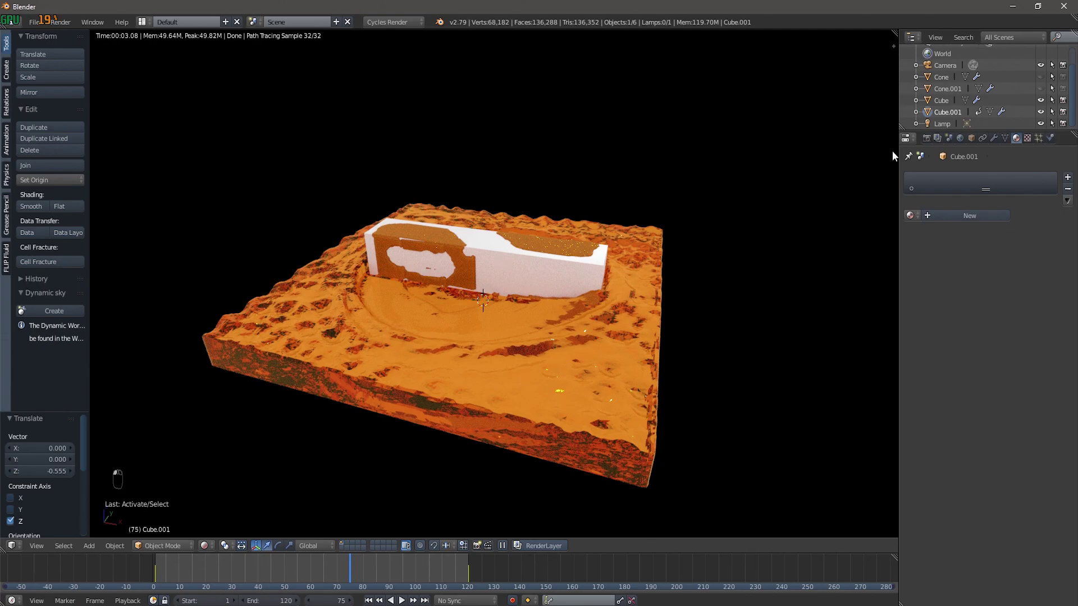
click(951, 215)
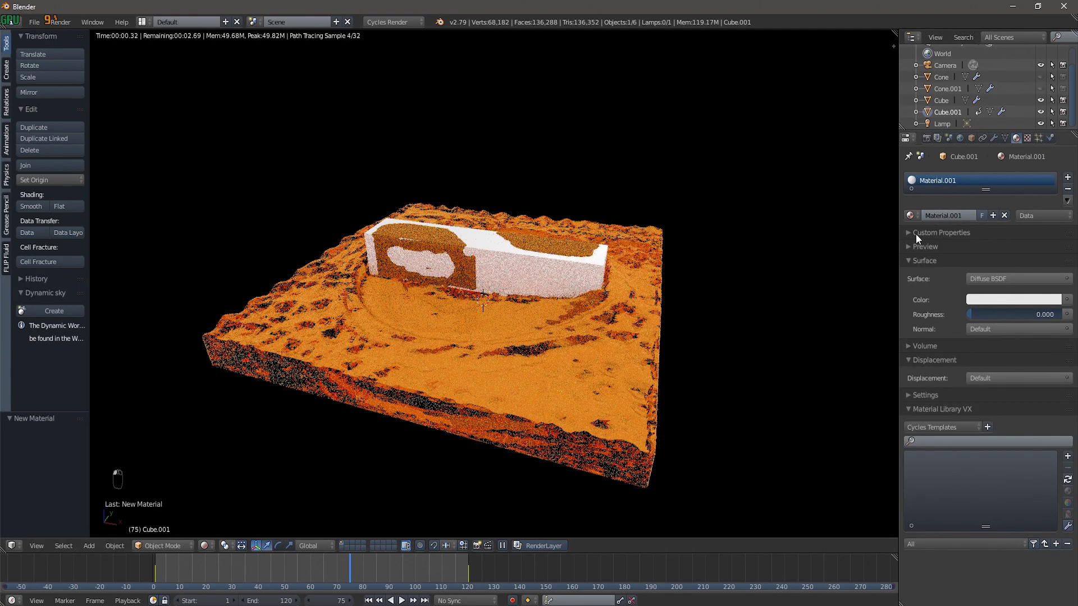
click(989, 278)
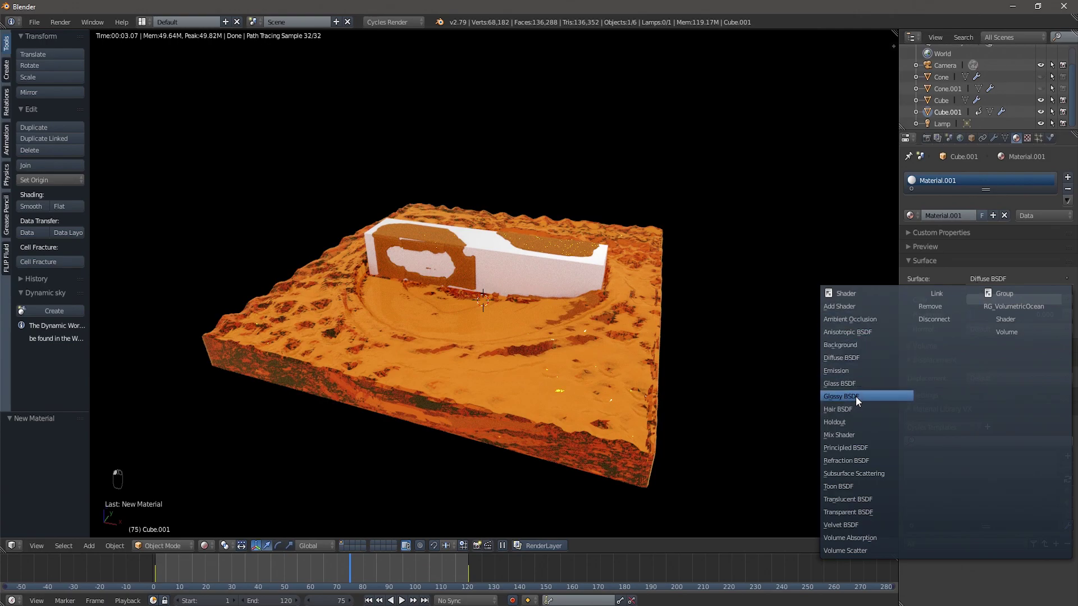
click(855, 396)
click(1017, 329)
key(BackSpace)
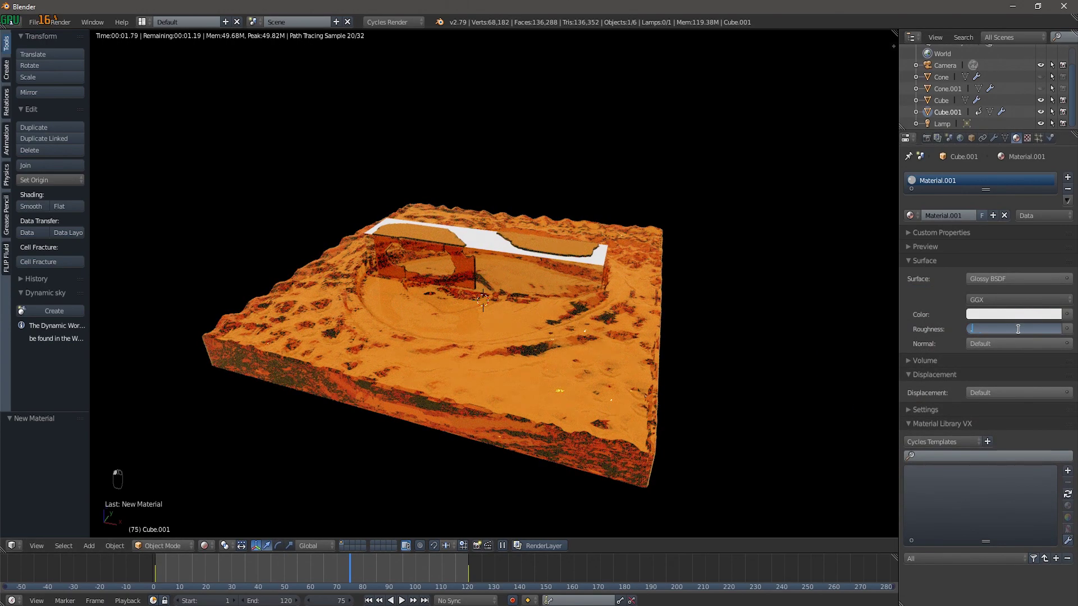
text(.5)
key(Return)
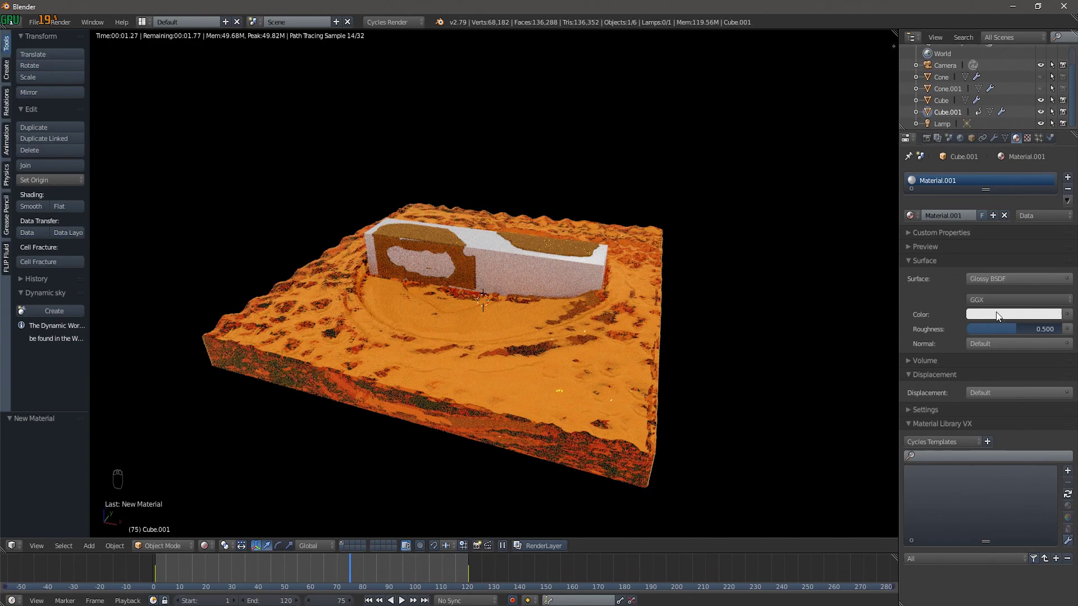
- Colour the bar's glossy material red and darken it to a deep red
click(995, 316)
click(1002, 217)
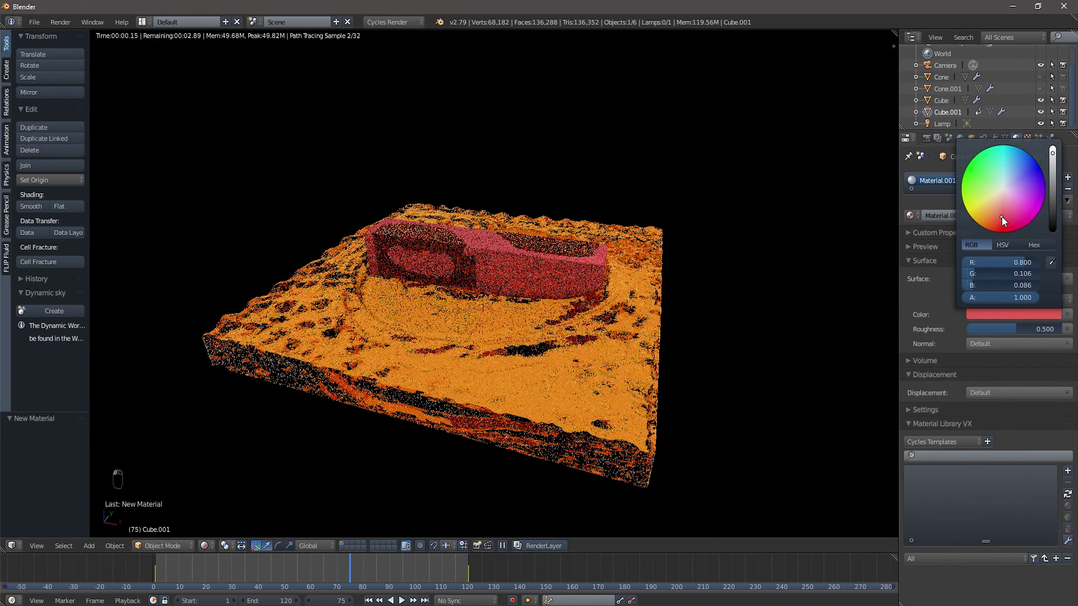
drag(1054, 189, 1053, 195)
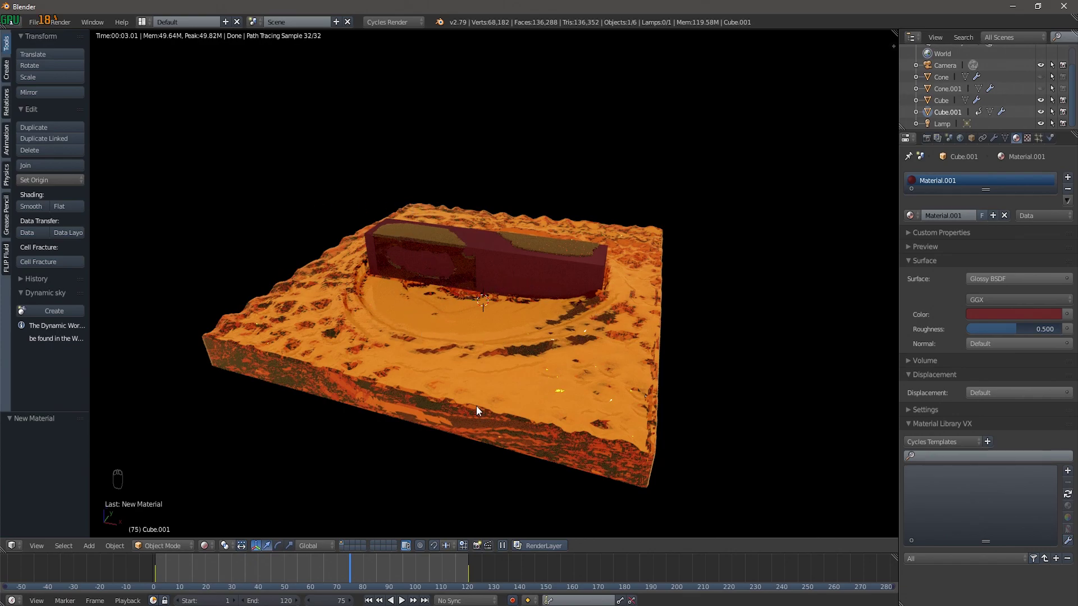
- Return to frame 1, play the simulation in the rendered view and stop it at frame 42
click(341, 601)
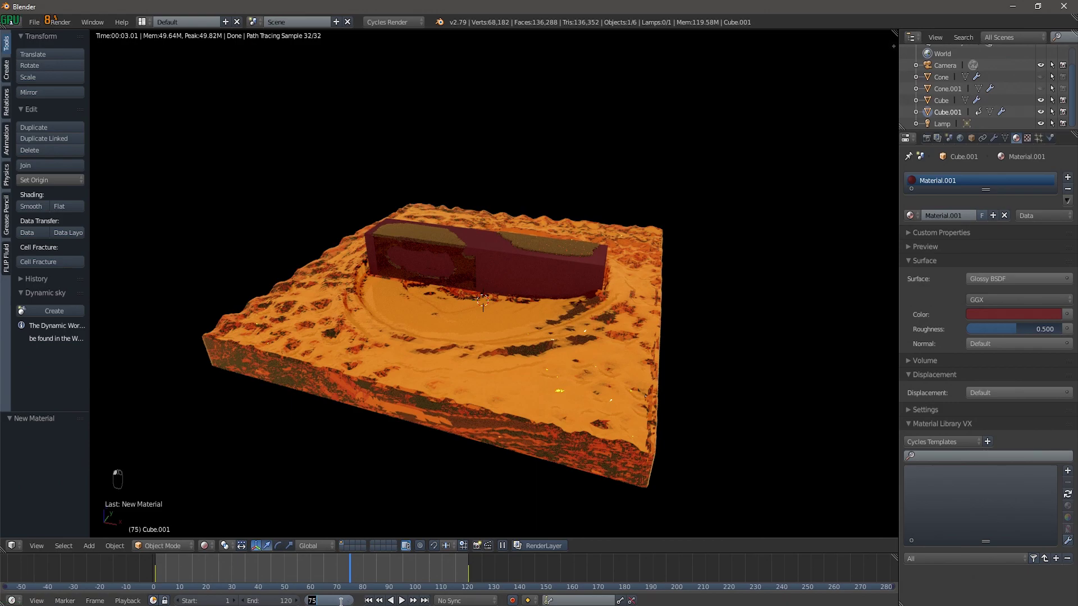
text(1)
key(Return)
click(401, 601)
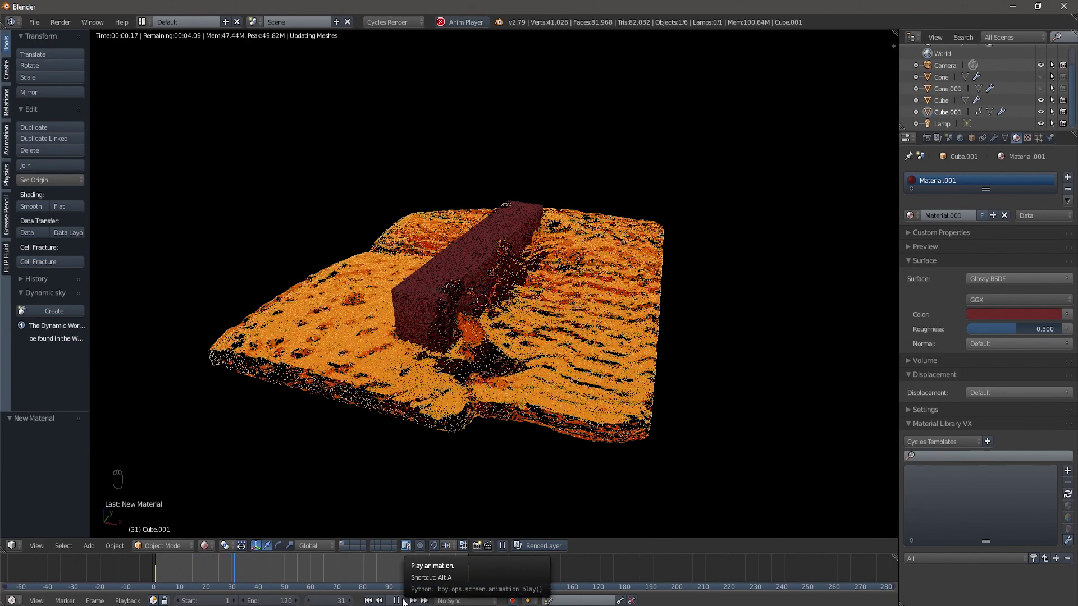
click(402, 601)
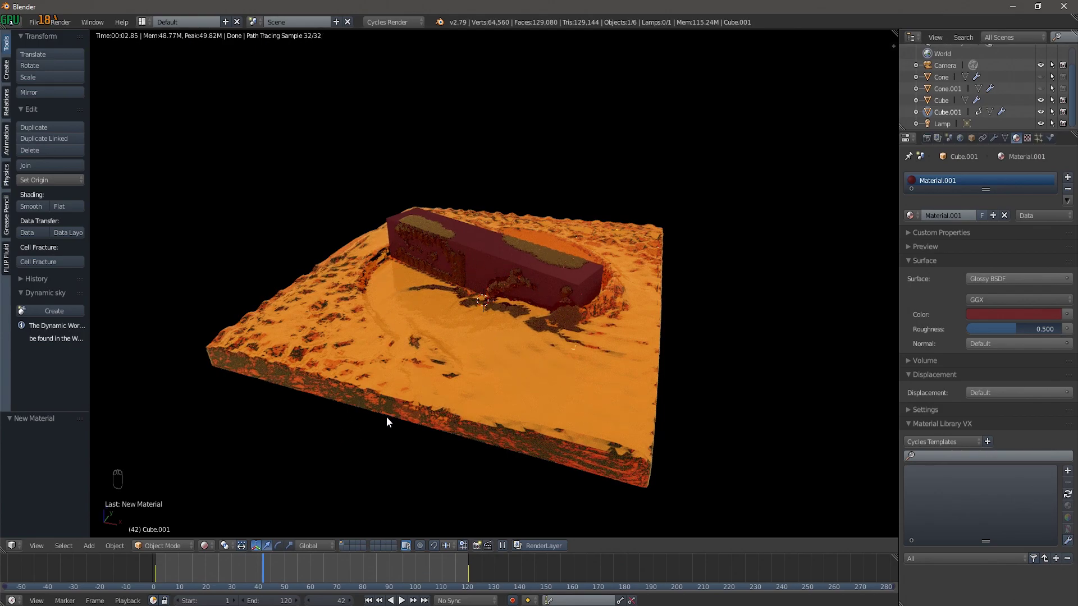
- View the scene briefly in wireframe shading and return the viewport to rendered shading
click(203, 545)
click(236, 477)
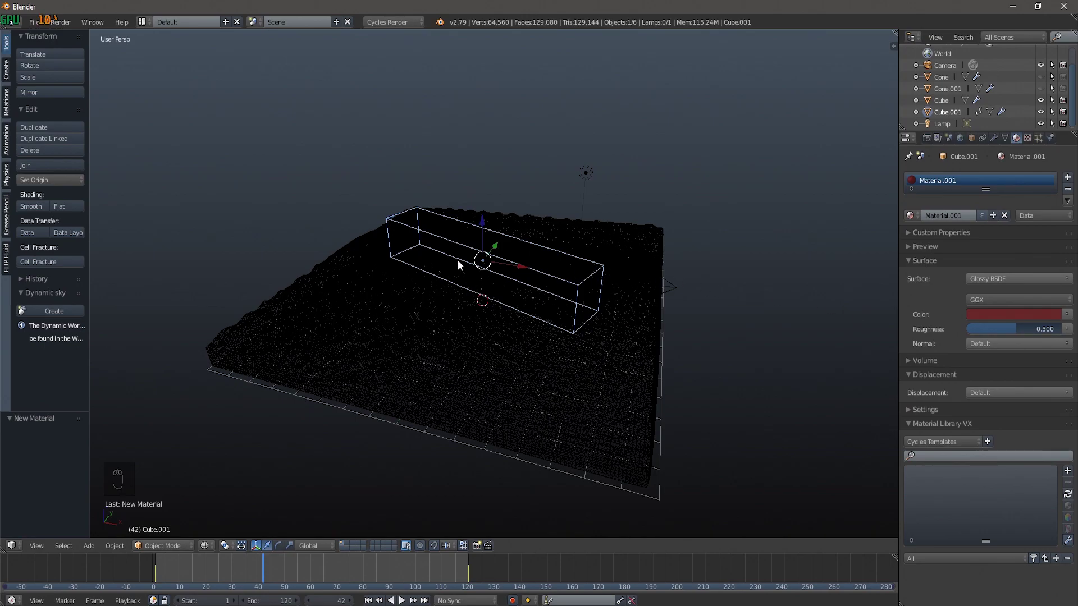
click(205, 545)
click(227, 467)
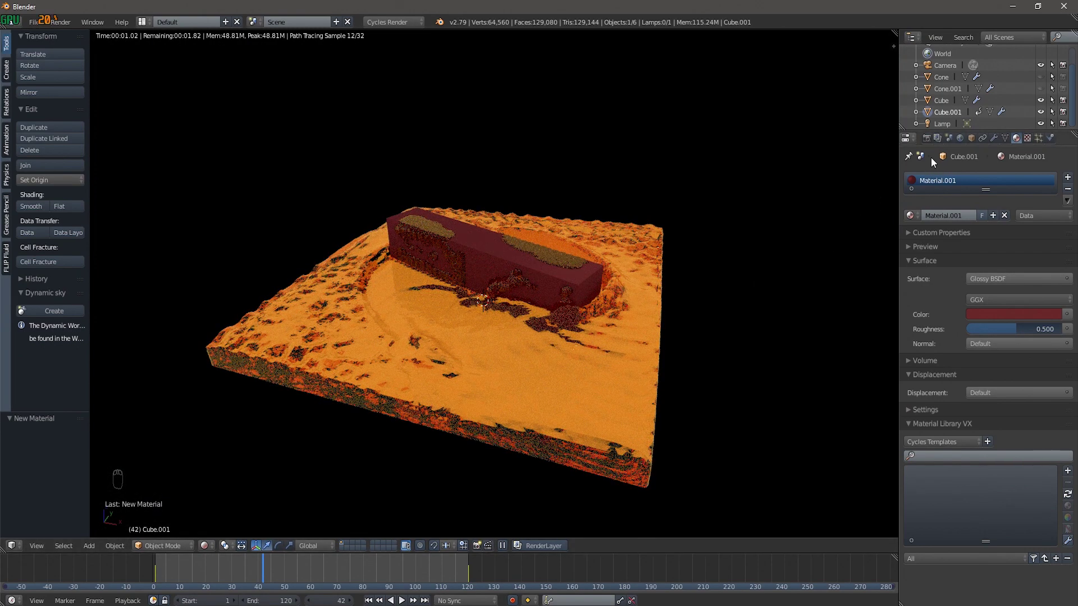
- Set the render device to GPU Compute and the resolution scale to 100%, and enable Border and Crop
click(930, 139)
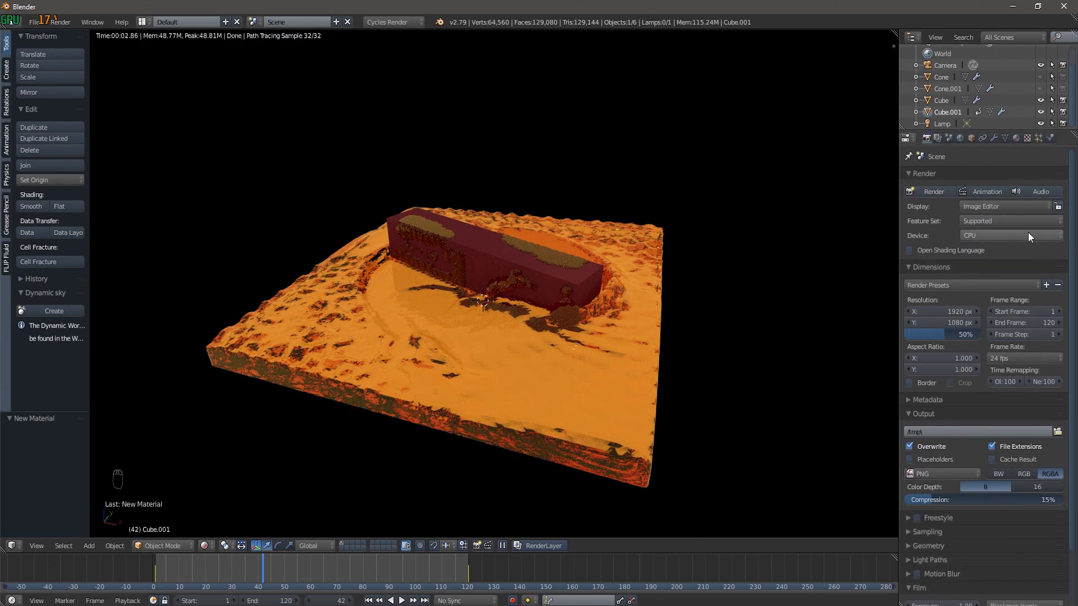
click(1010, 237)
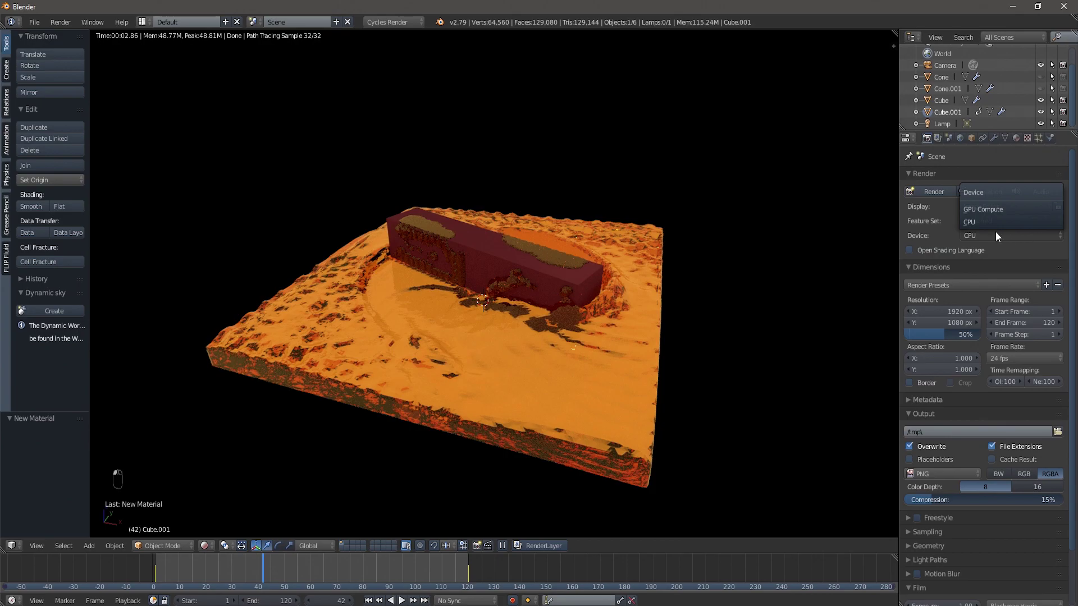
click(1006, 209)
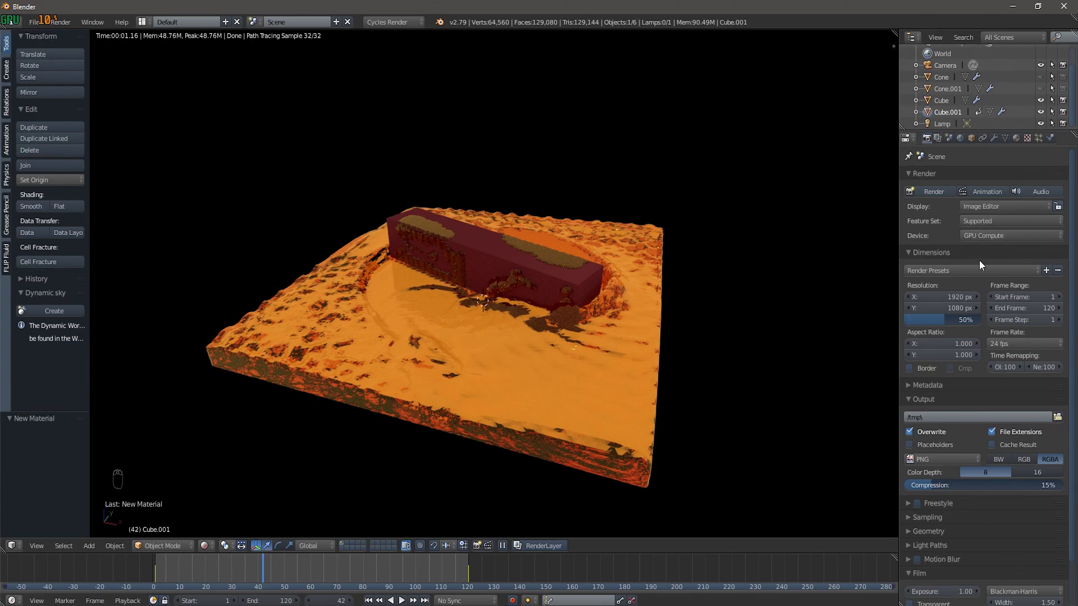
drag(922, 322, 978, 318)
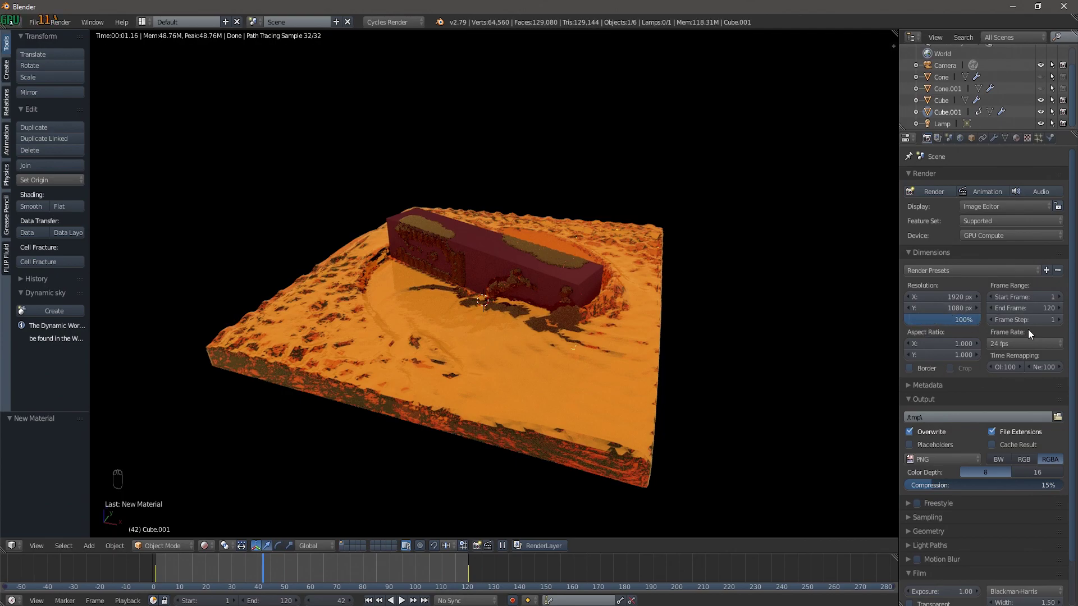
click(924, 370)
click(962, 368)
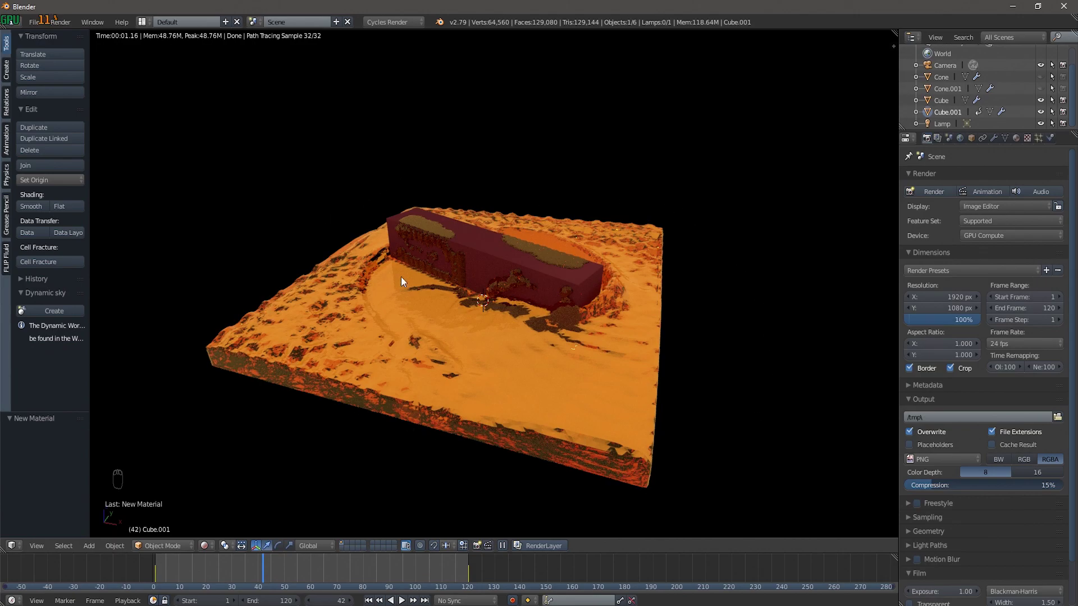
- Look through the camera and fly it back from the bar until the whole fluid slab fits inside the camera frame
scroll(570, 247, down, 3)
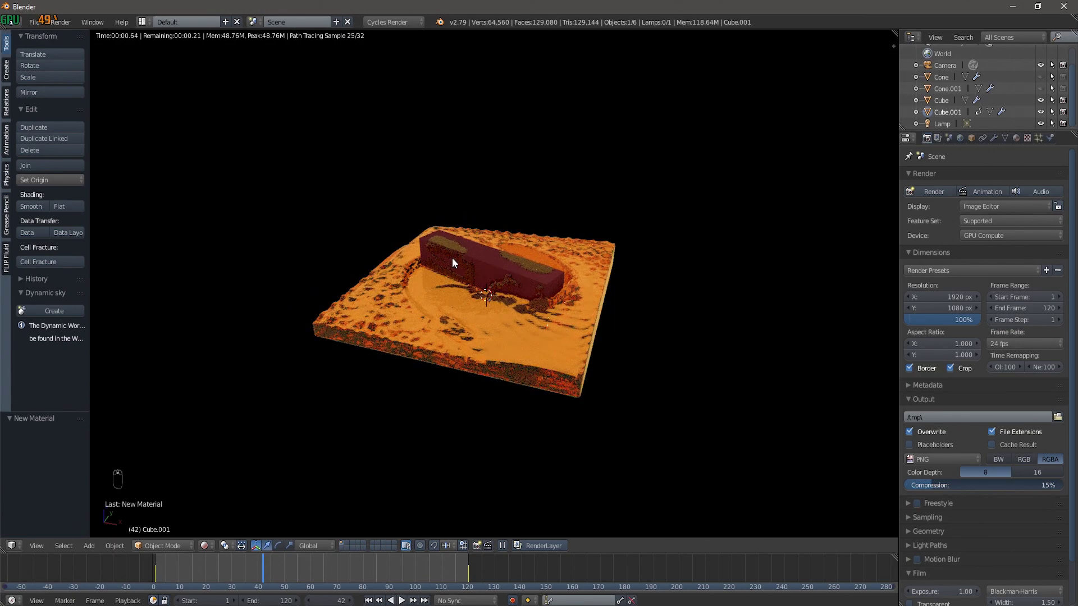
key(KP_0)
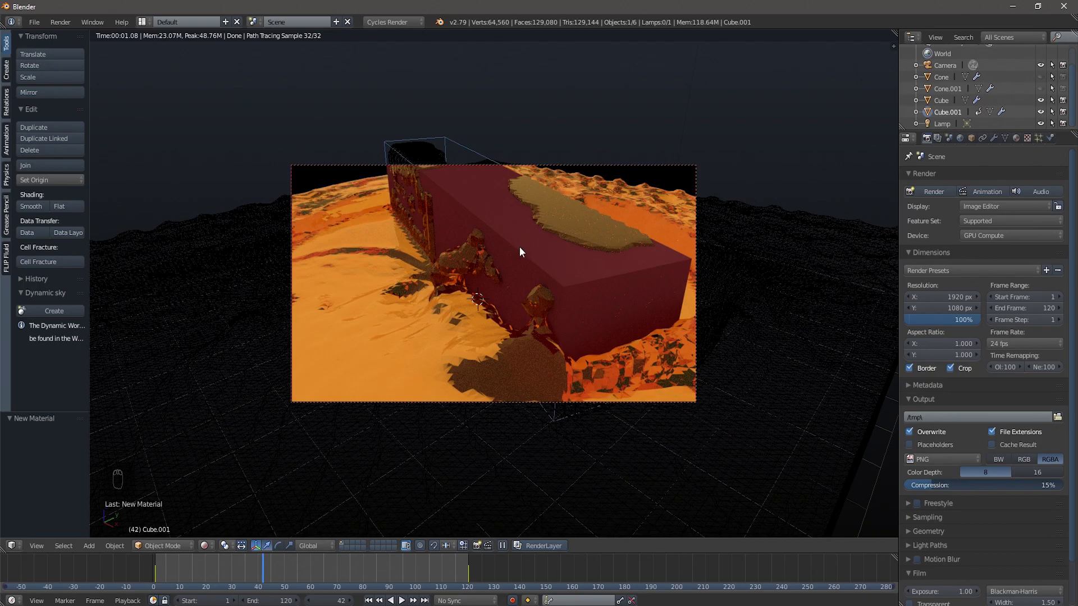
key(shift+f)
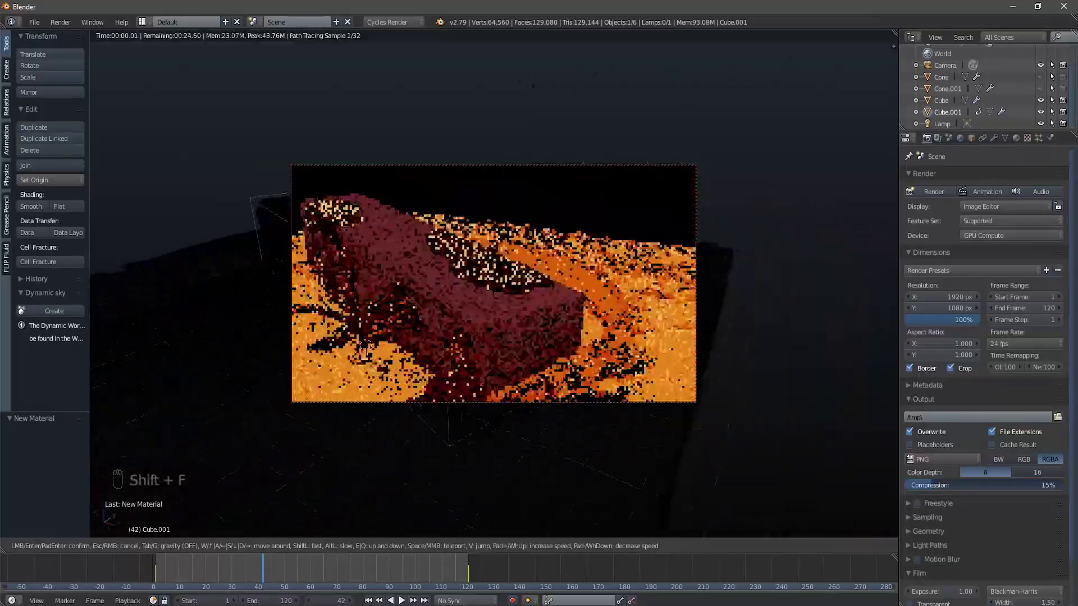
mouse_move(557, 78)
mouse_move(559, 56)
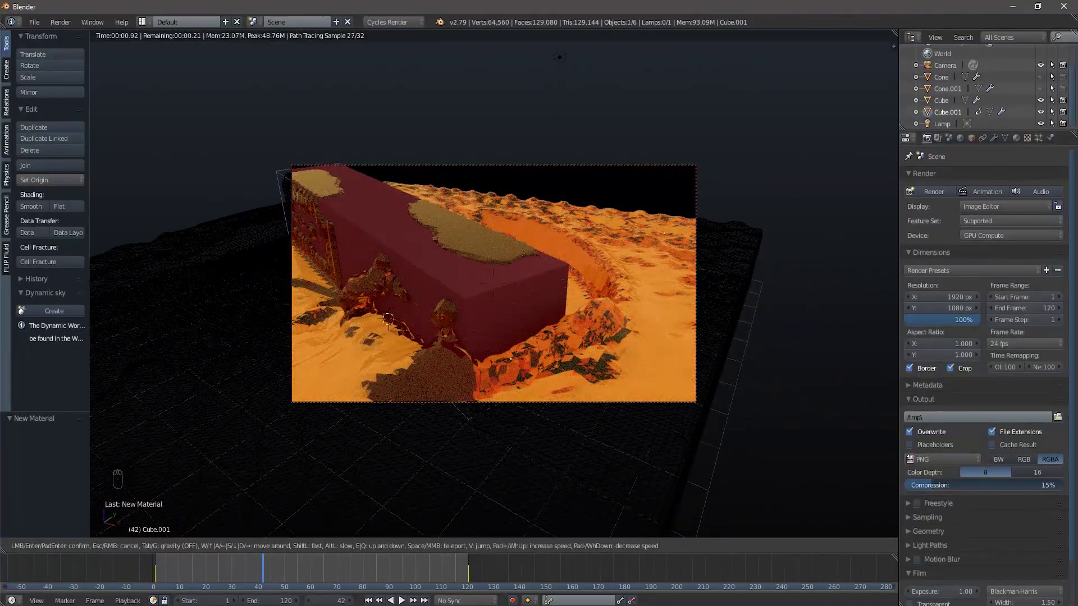
mouse_move(549, 119)
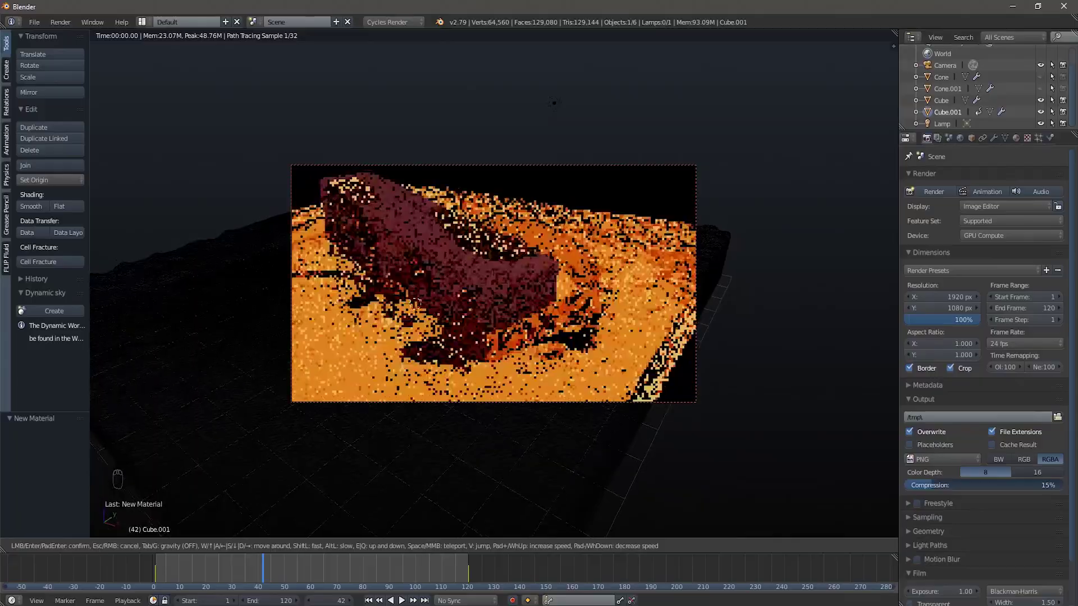
mouse_move(548, 157)
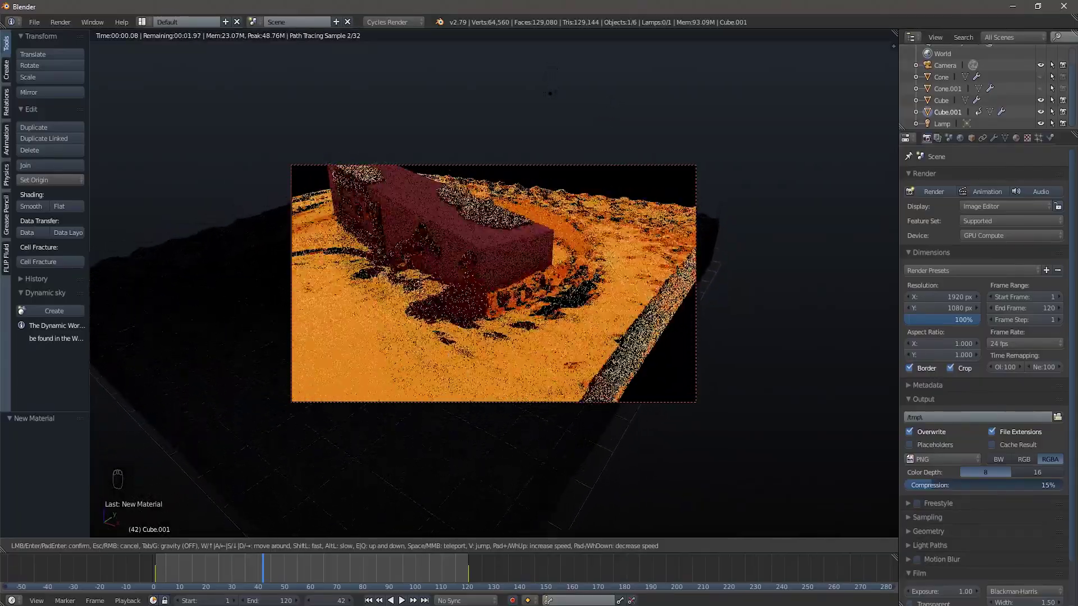
mouse_move(464, 327)
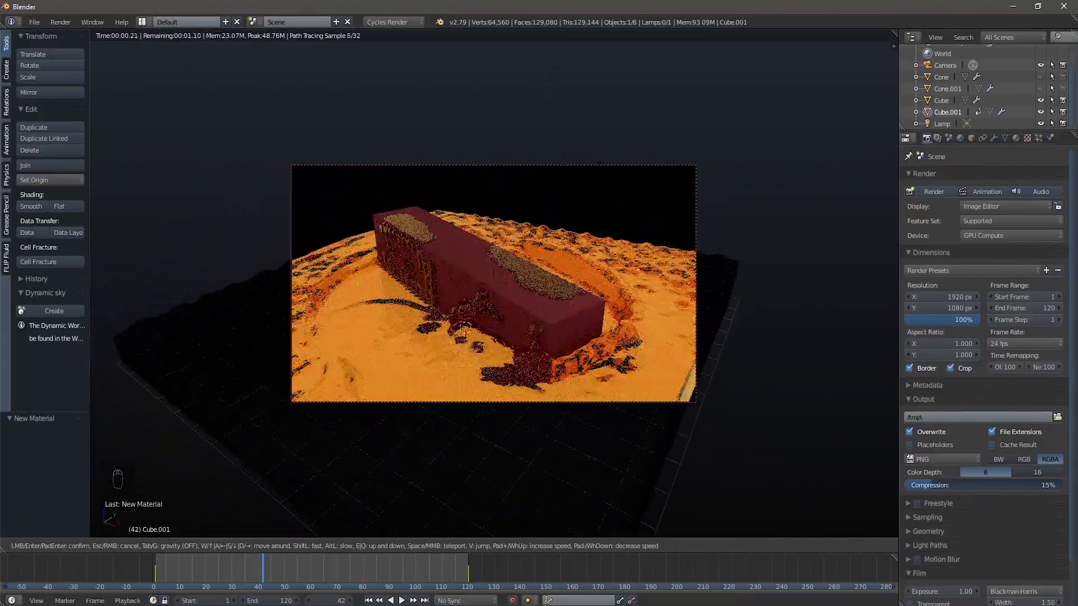
key(s)
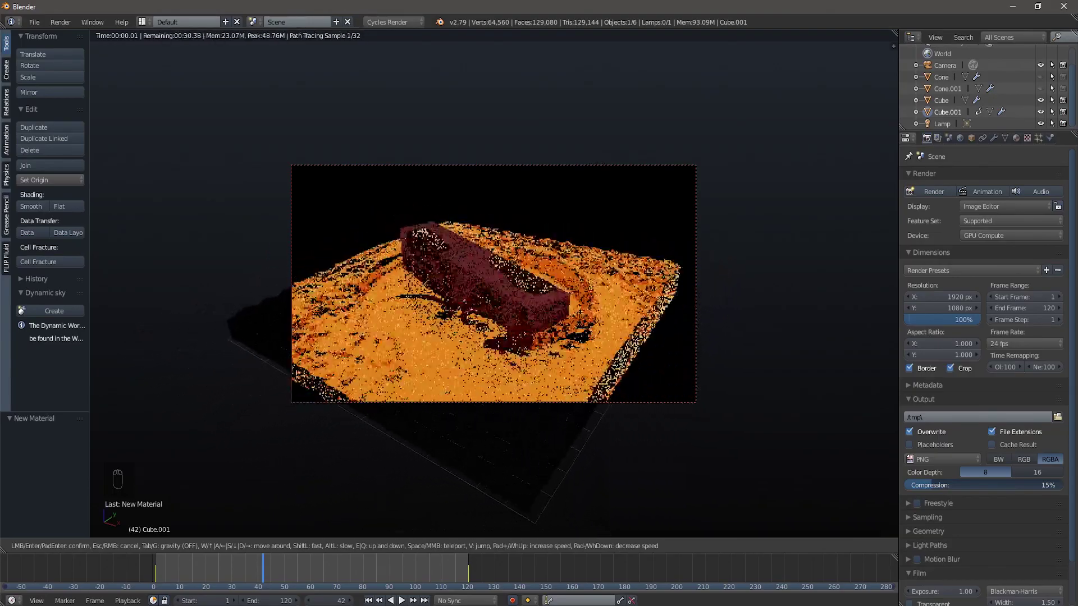
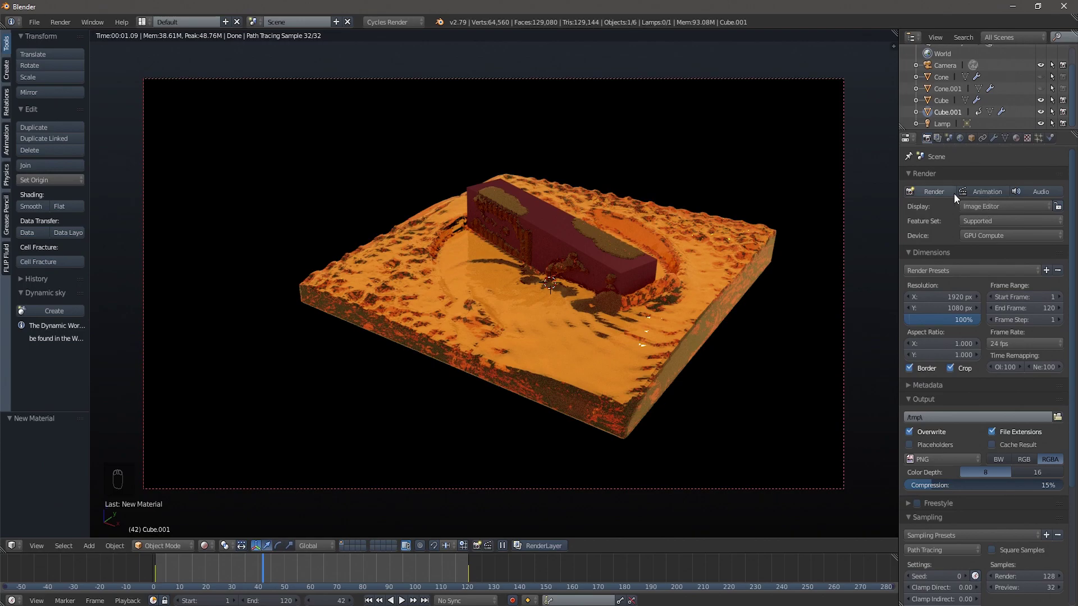
- Render the current frame with Cycles and return to the 3D view
click(934, 192)
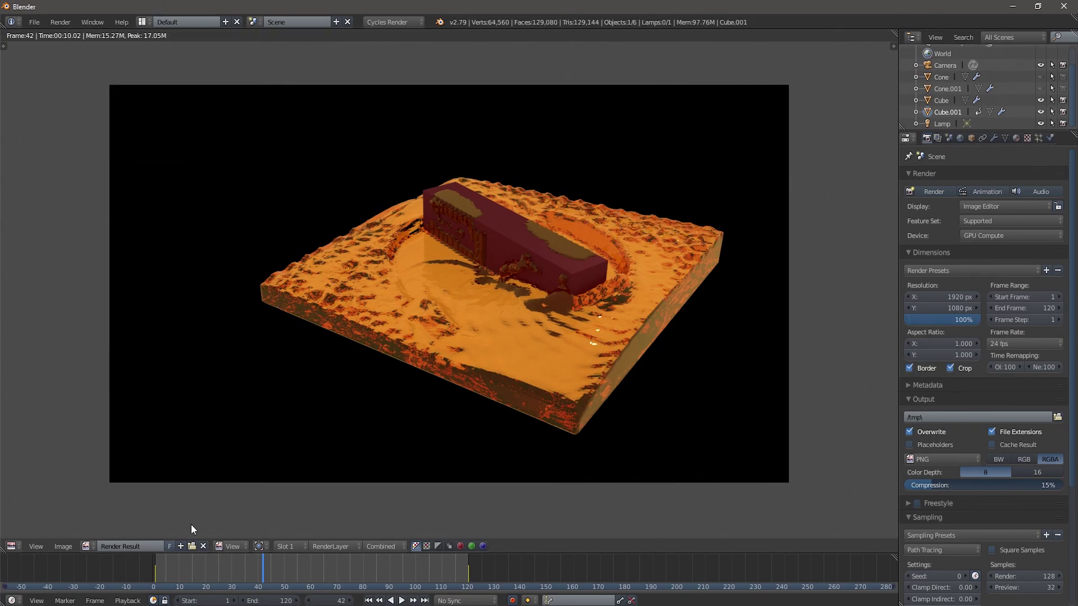
click(21, 550)
click(23, 534)
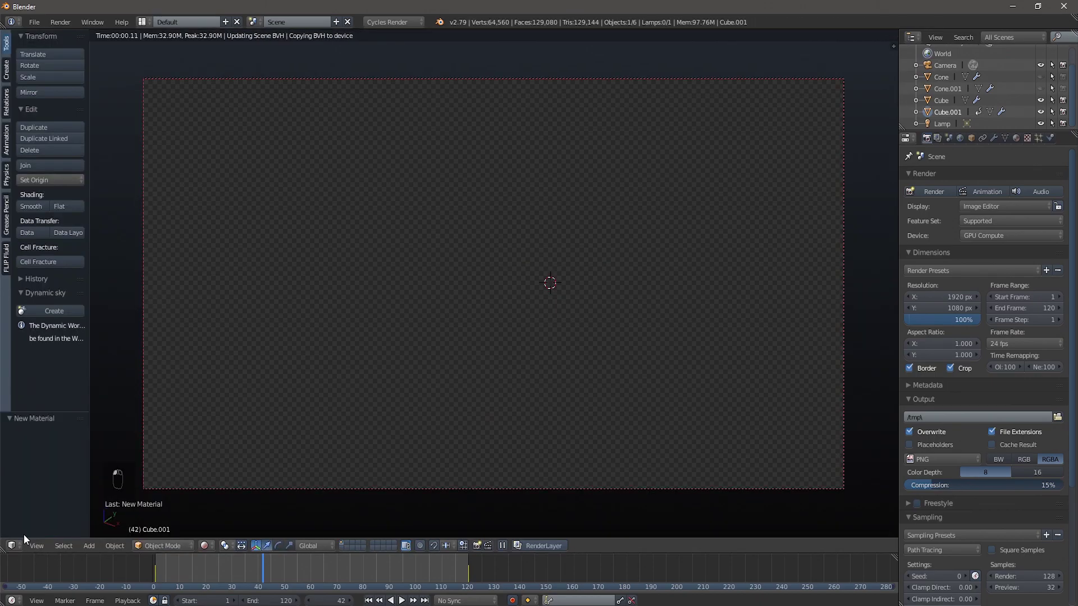
- Add a Subdivision Surface modifier to the fluid Cube and set its View subdivisions to 2
click(949, 100)
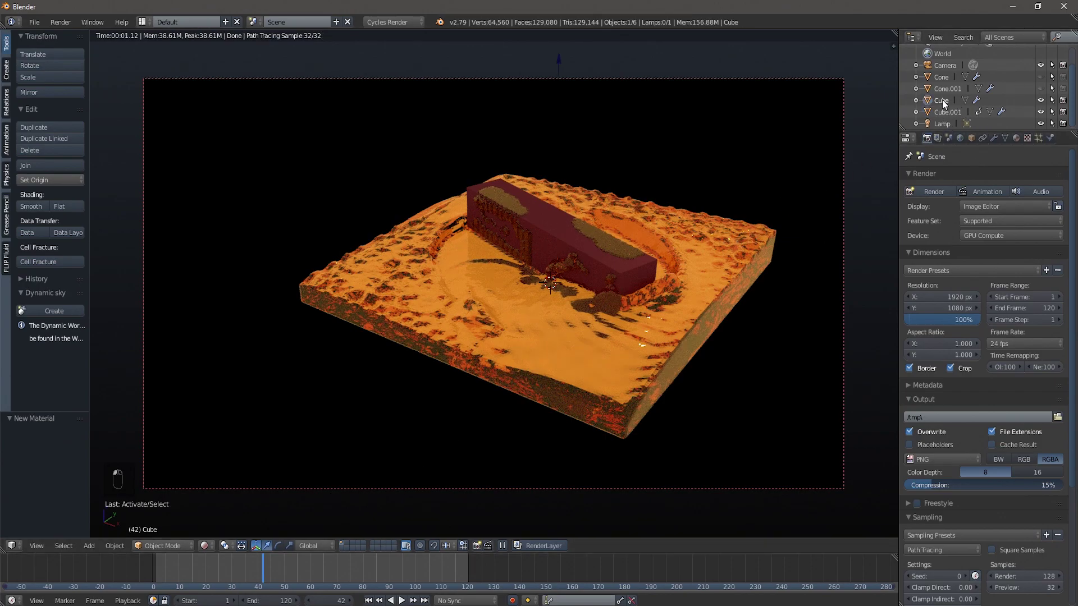
click(992, 137)
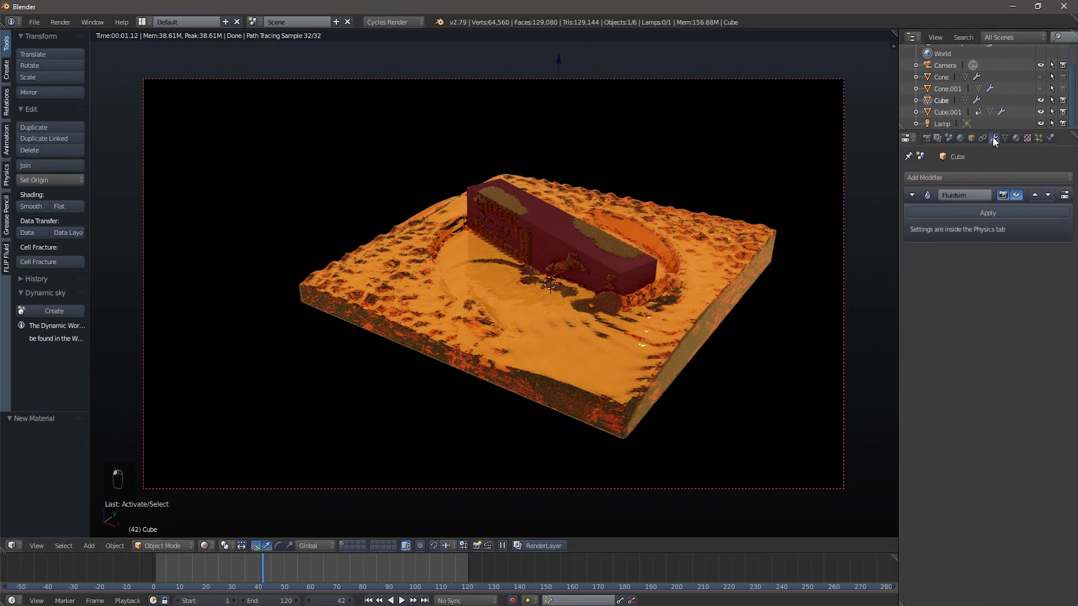
click(952, 178)
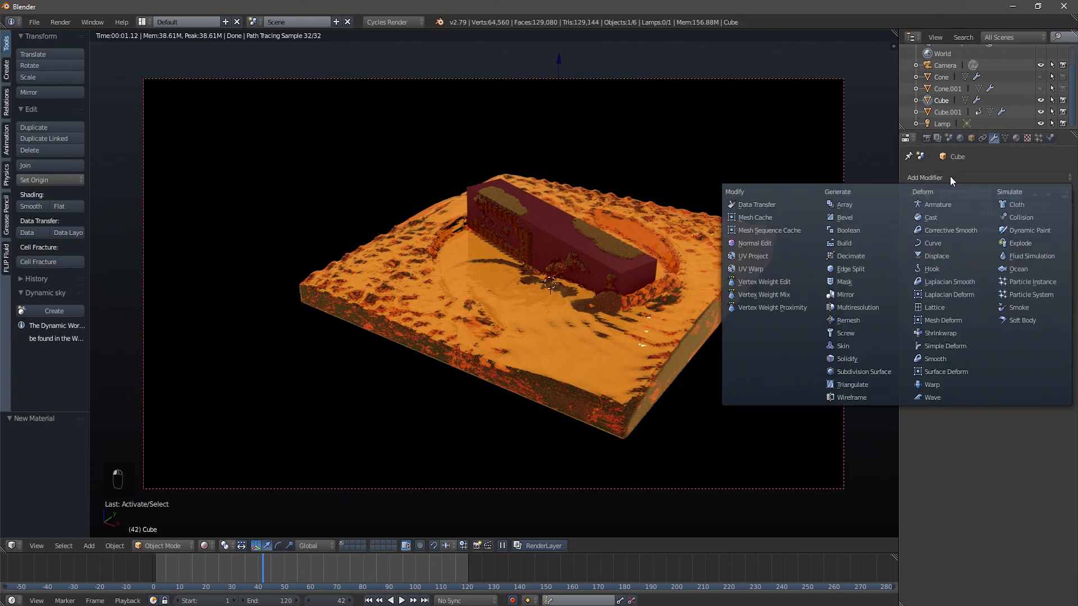
click(871, 372)
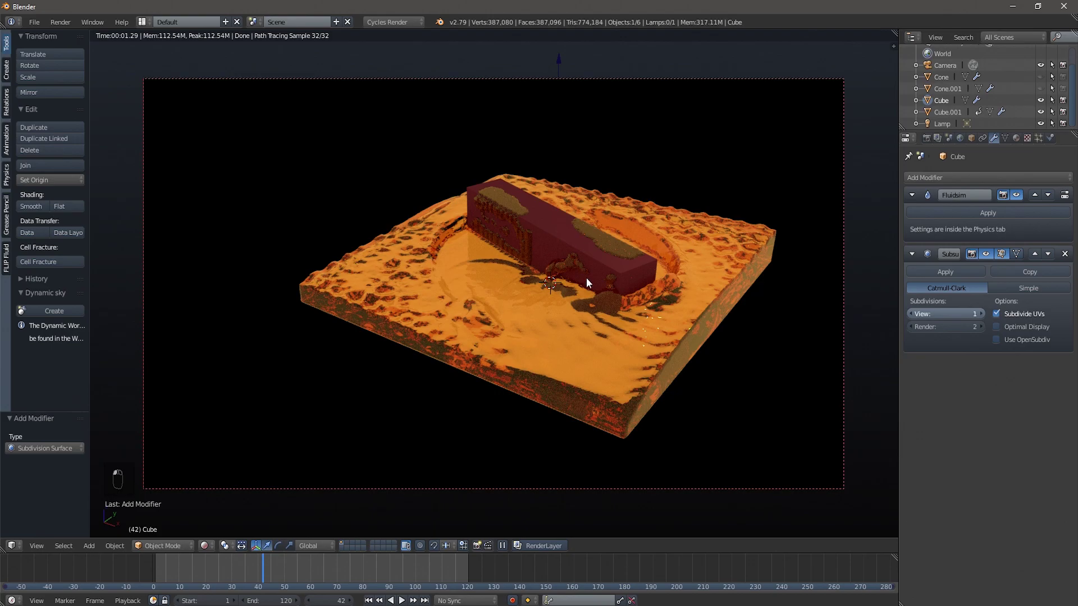
click(980, 314)
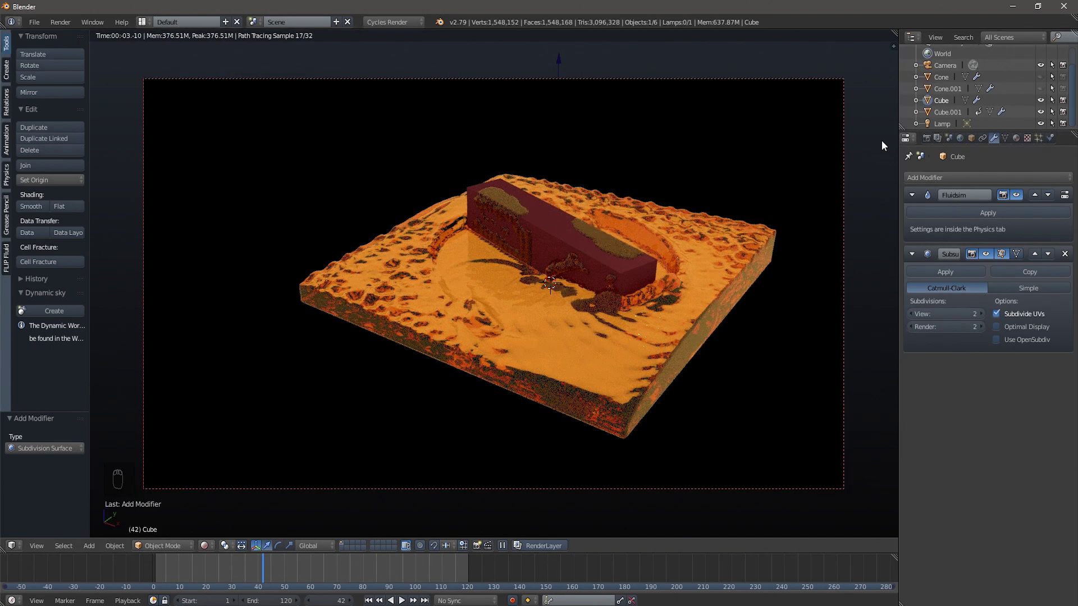
click(926, 138)
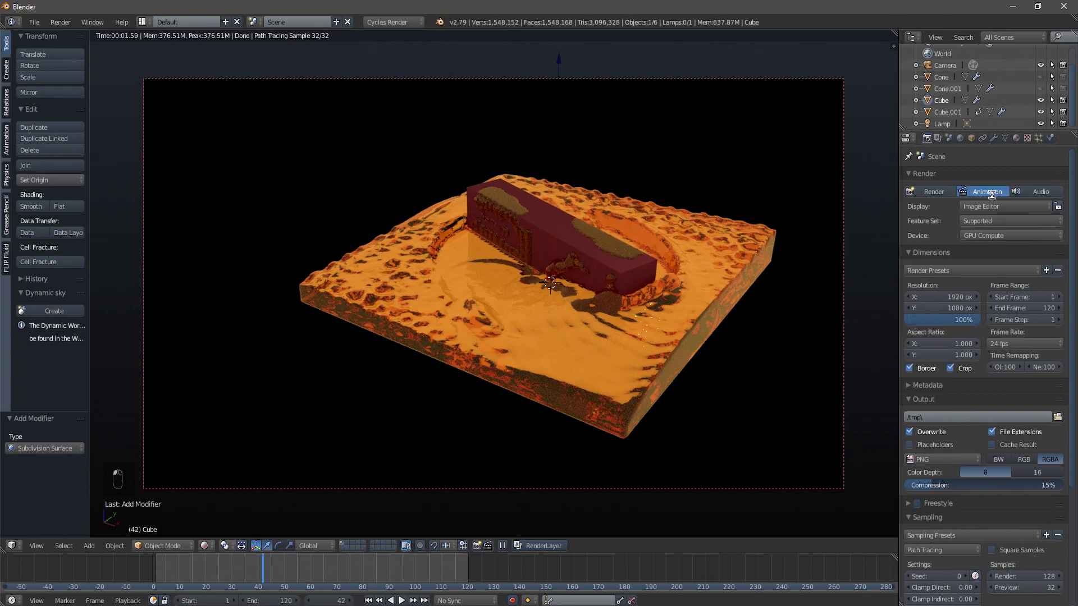
click(992, 192)
scroll(1049, 517, down, 2)
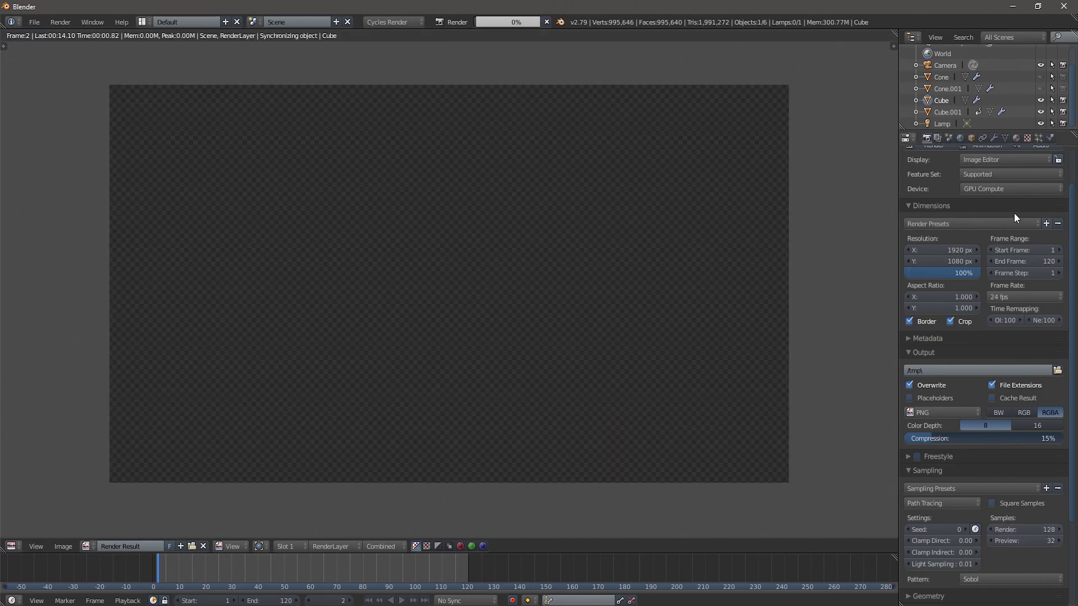
click(548, 21)
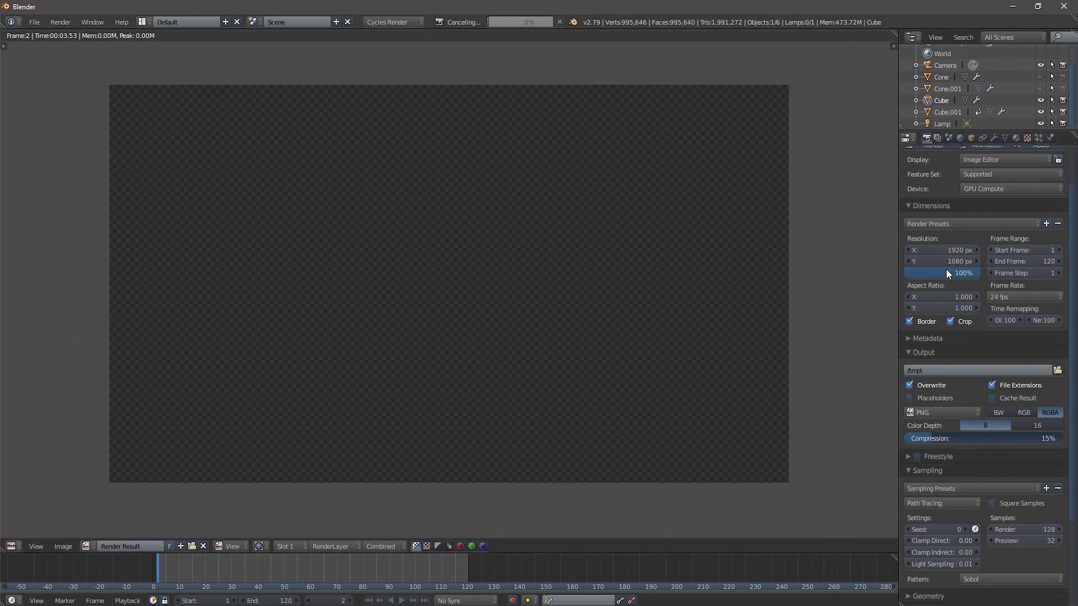
- Render the current frame as a still image with the subdivided fluid
scroll(945, 267, up, 2)
click(928, 189)
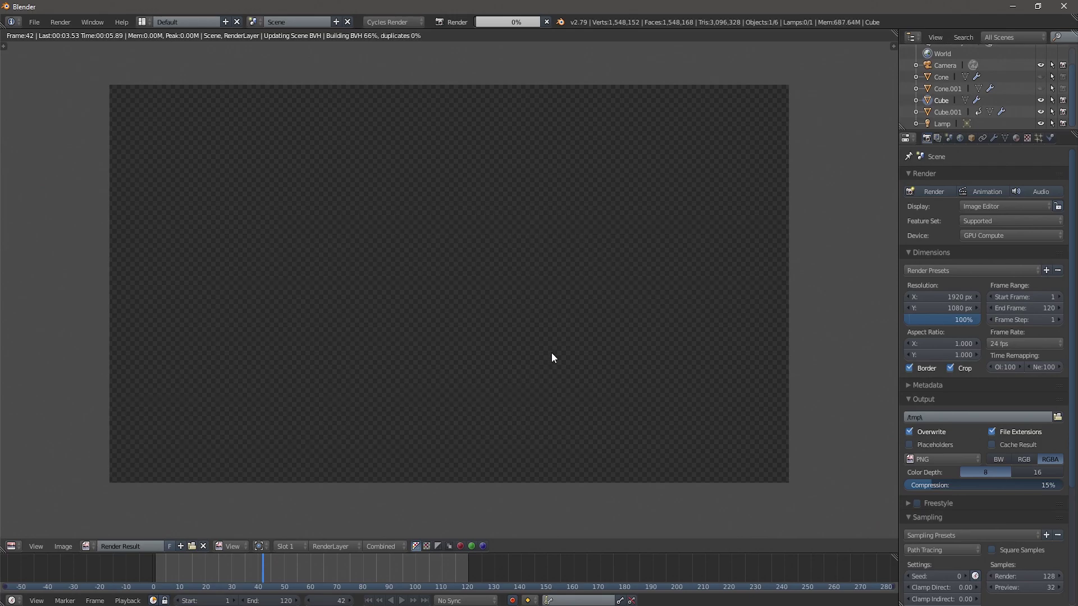
click(283, 546)
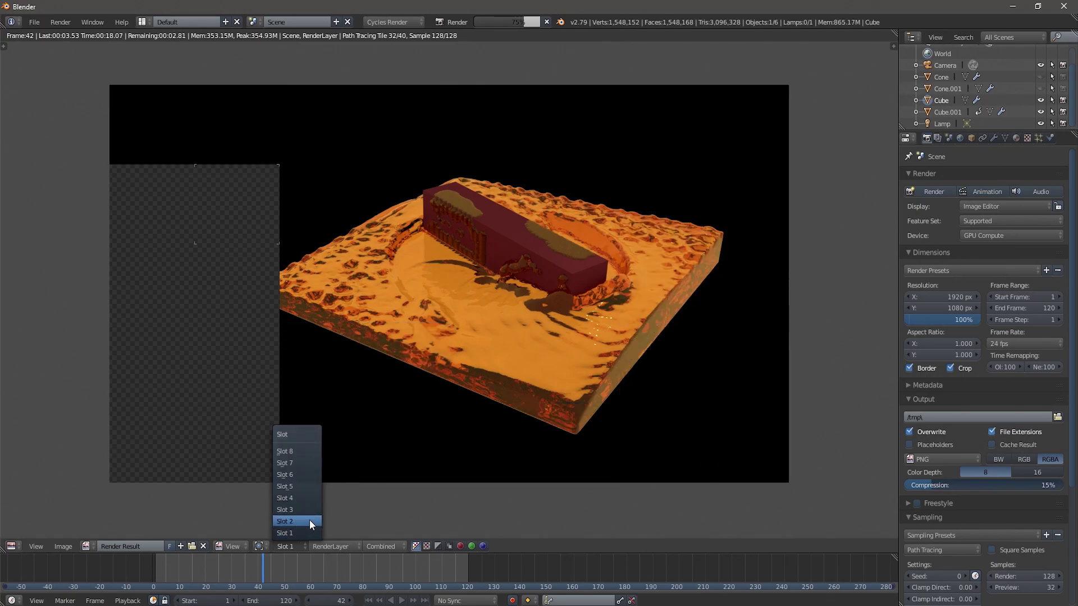
- Set the render samples to 80
click(1019, 576)
text(80)
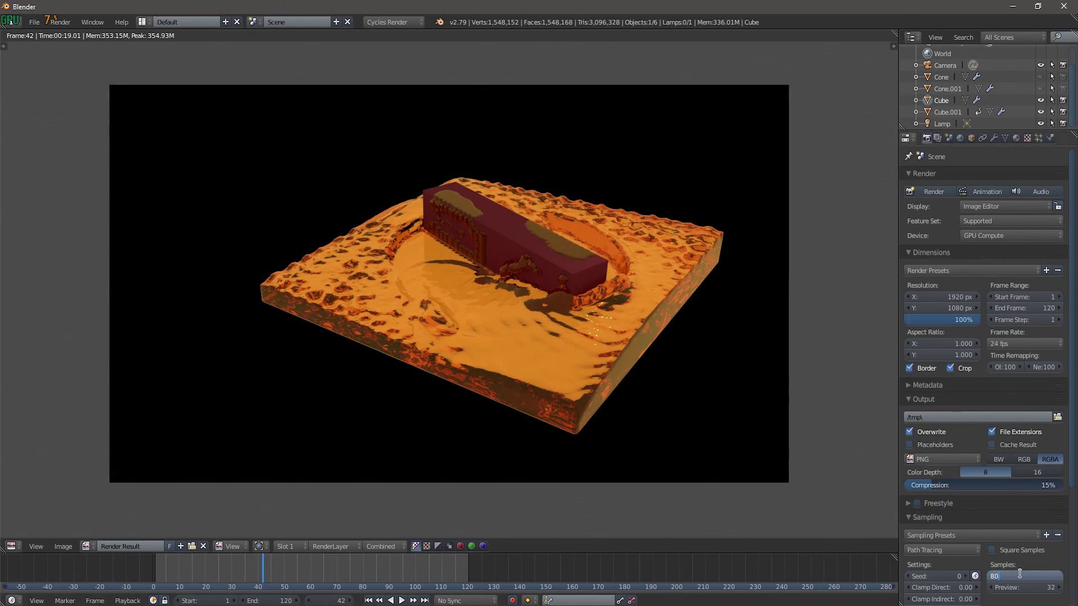
key(Return)
- Render the frame again into Slot 2 and compare it with the Slot 1 render
click(297, 546)
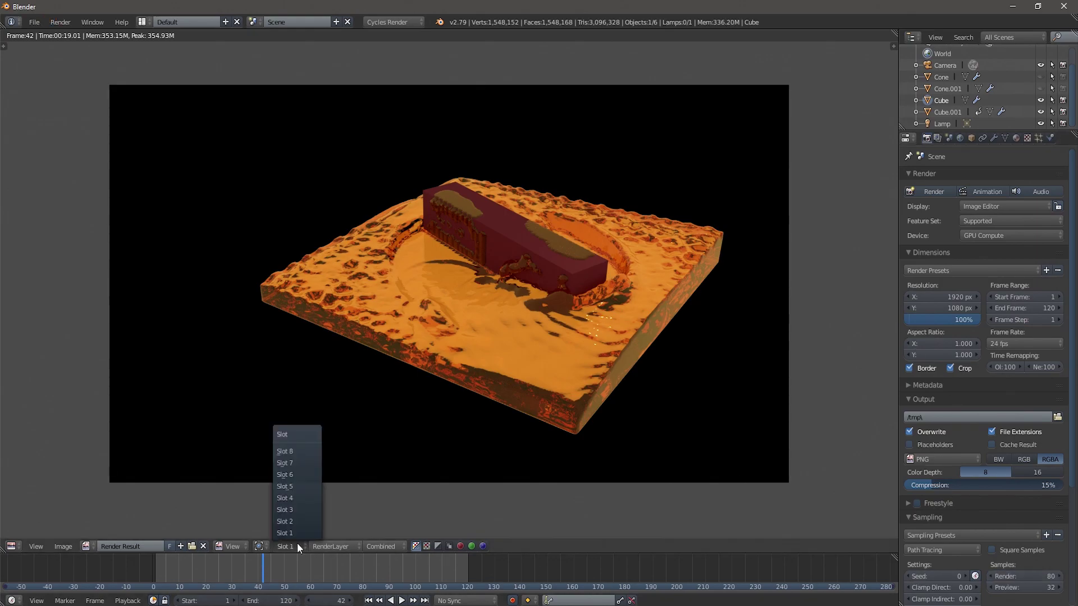
click(300, 521)
click(933, 191)
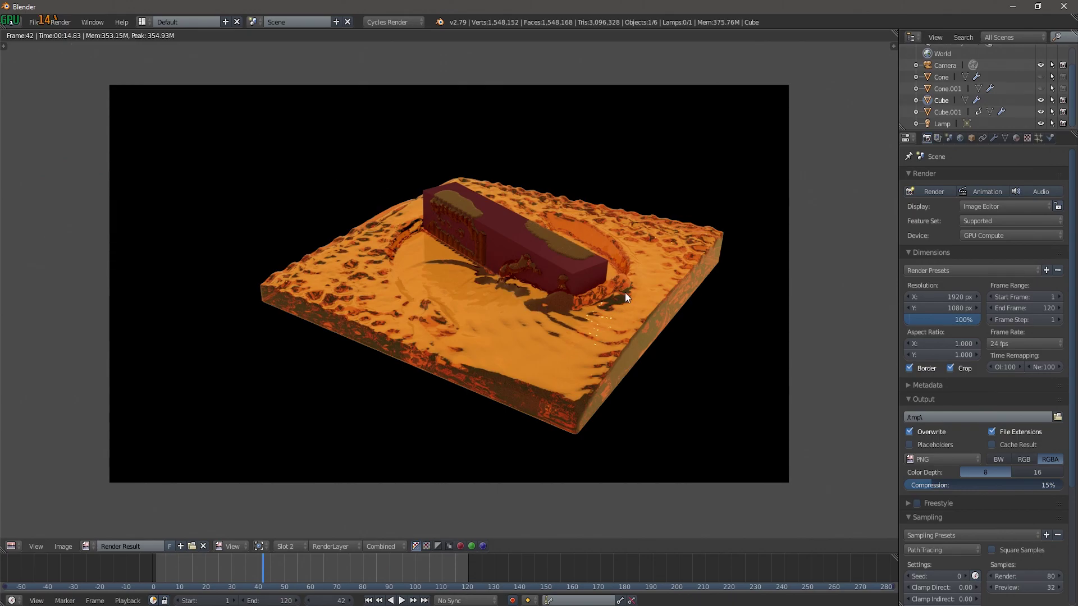
key(j)
key(j)
key(j)
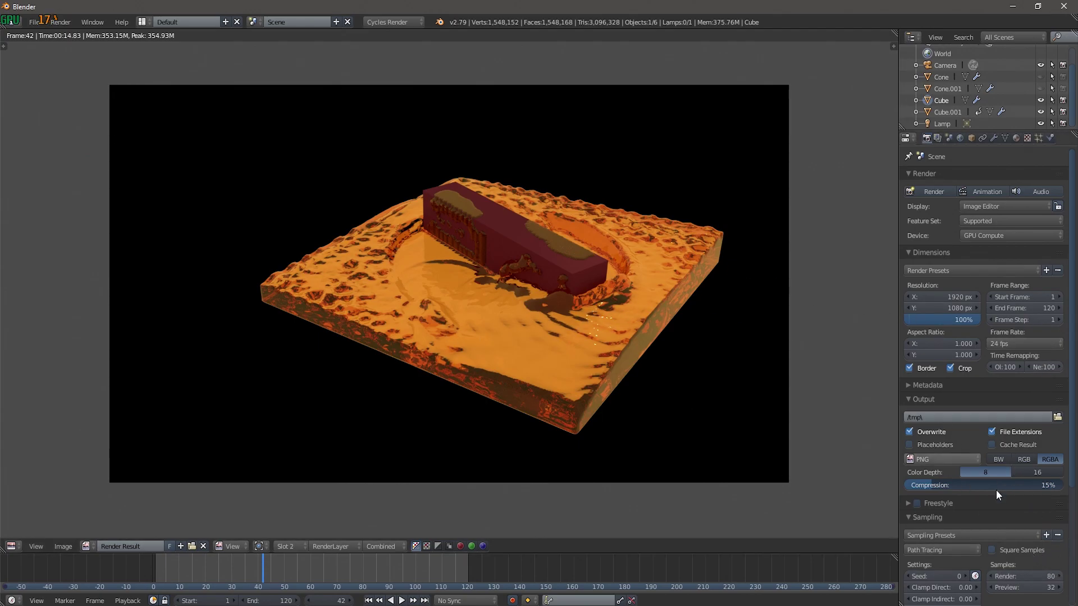
- Set both Clamp Indirect and Clamp Direct to 1.00 in the sampling settings
scroll(984, 481, down, 1)
scroll(983, 480, down, 1)
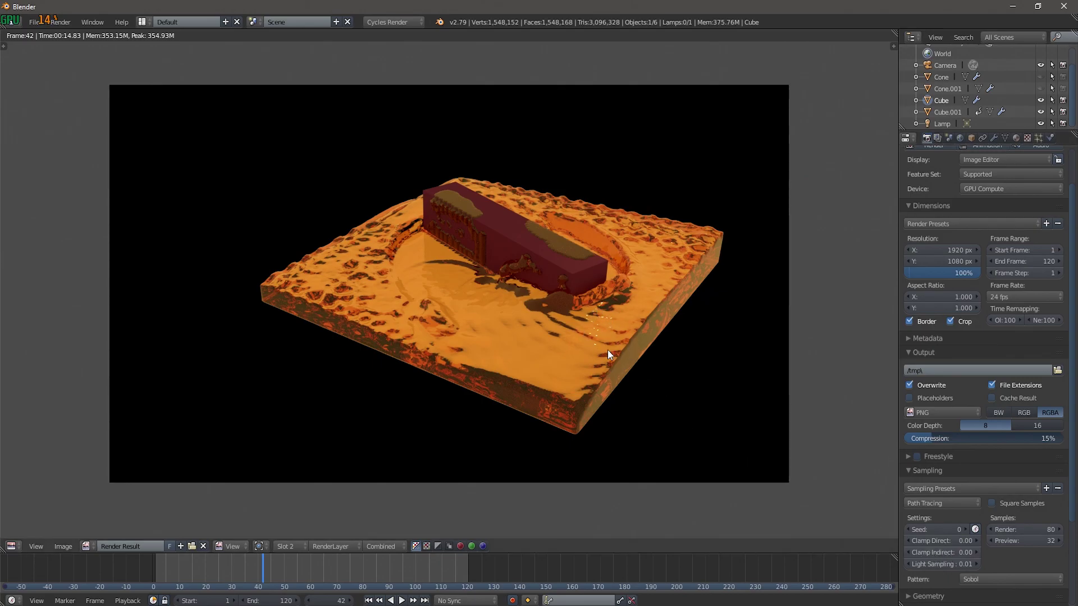
click(932, 553)
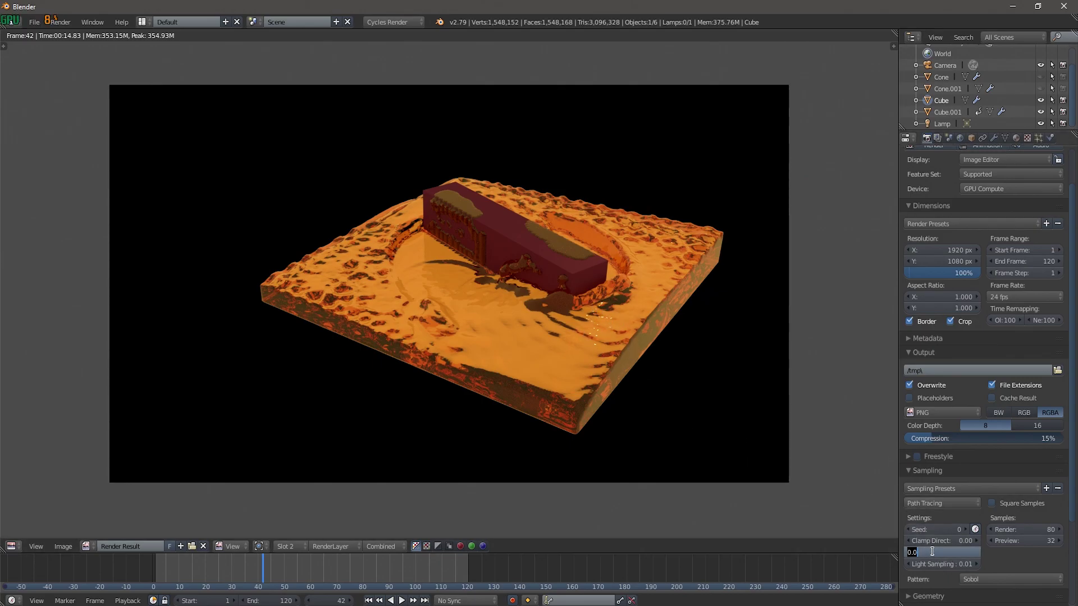
text(1)
key(Return)
click(960, 540)
text(1)
key(Return)
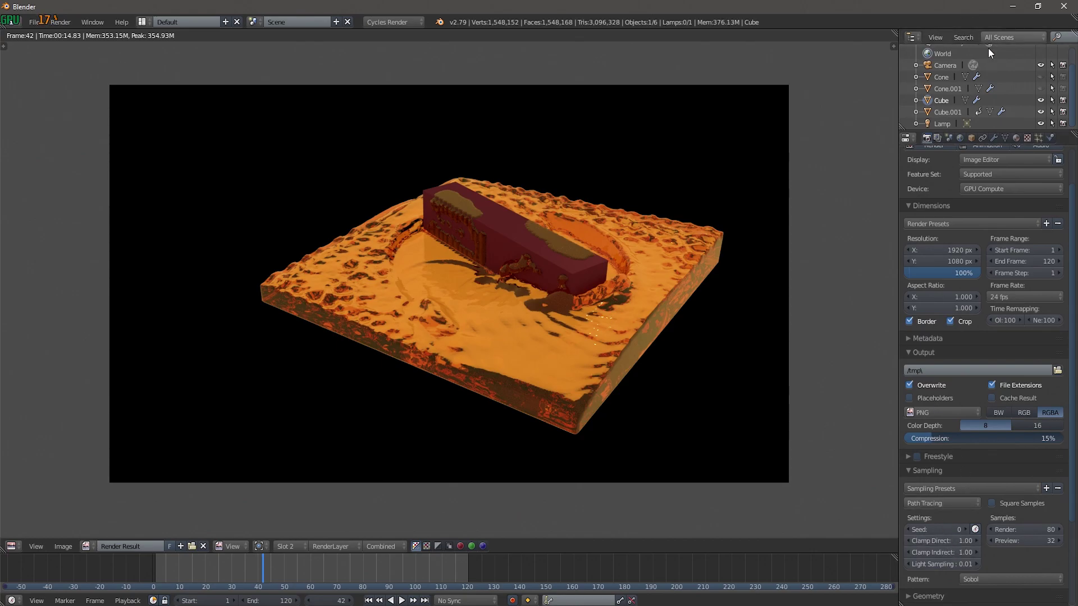
- Delete the Lamp from the scene
click(943, 123)
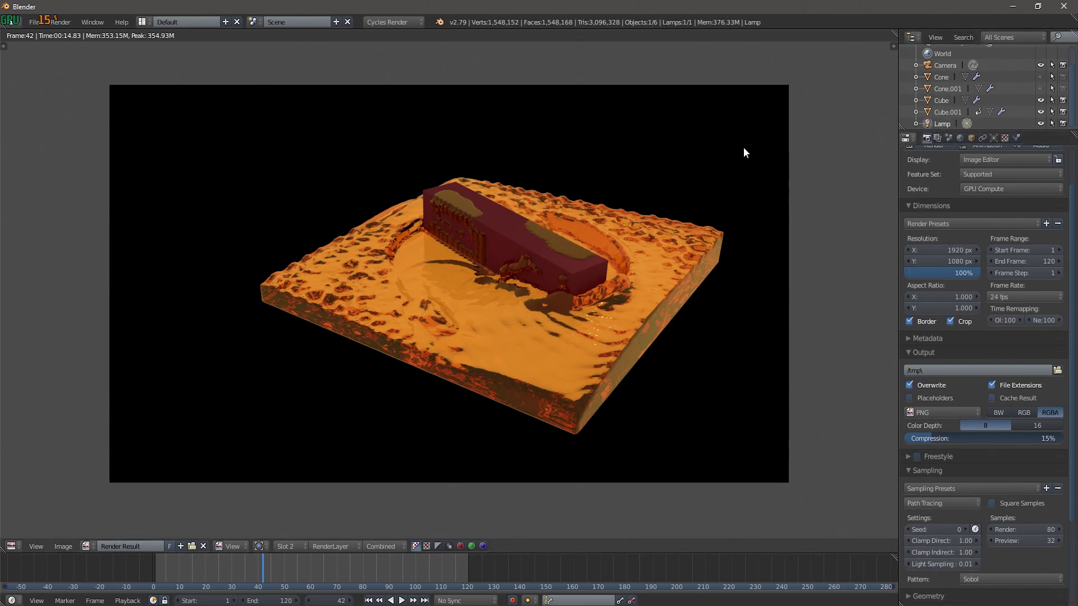
right_click(945, 121)
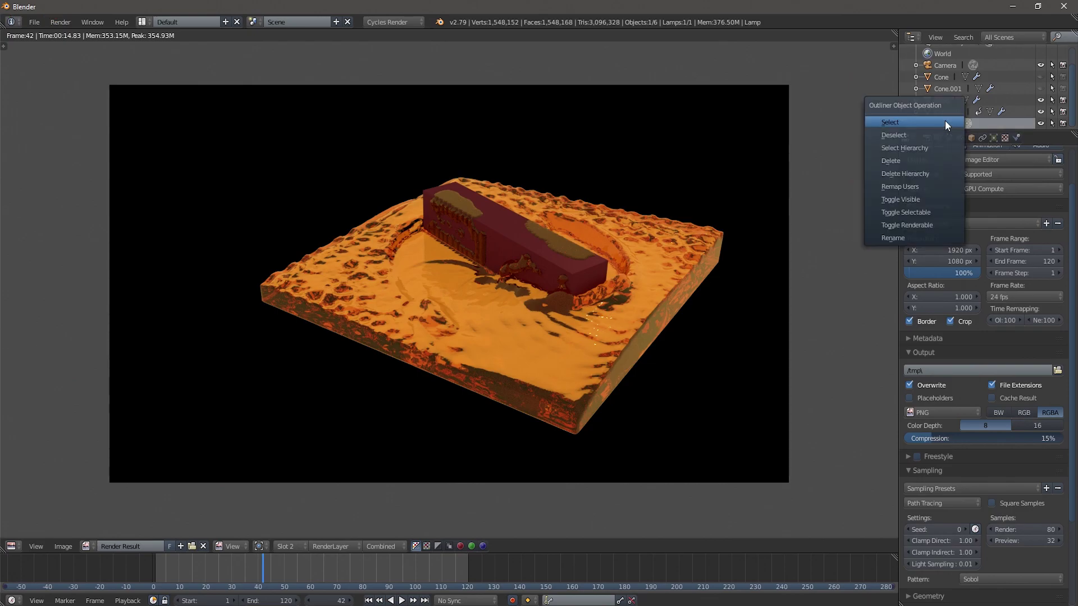
click(930, 161)
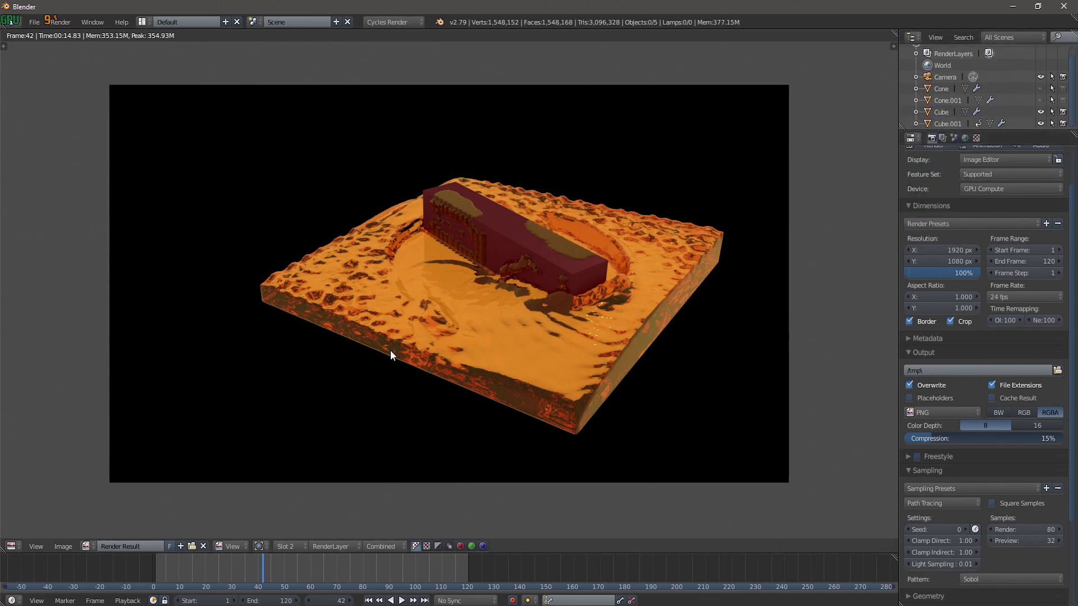
- Return to the 3D view and undo the deletion of the Lamp
click(13, 545)
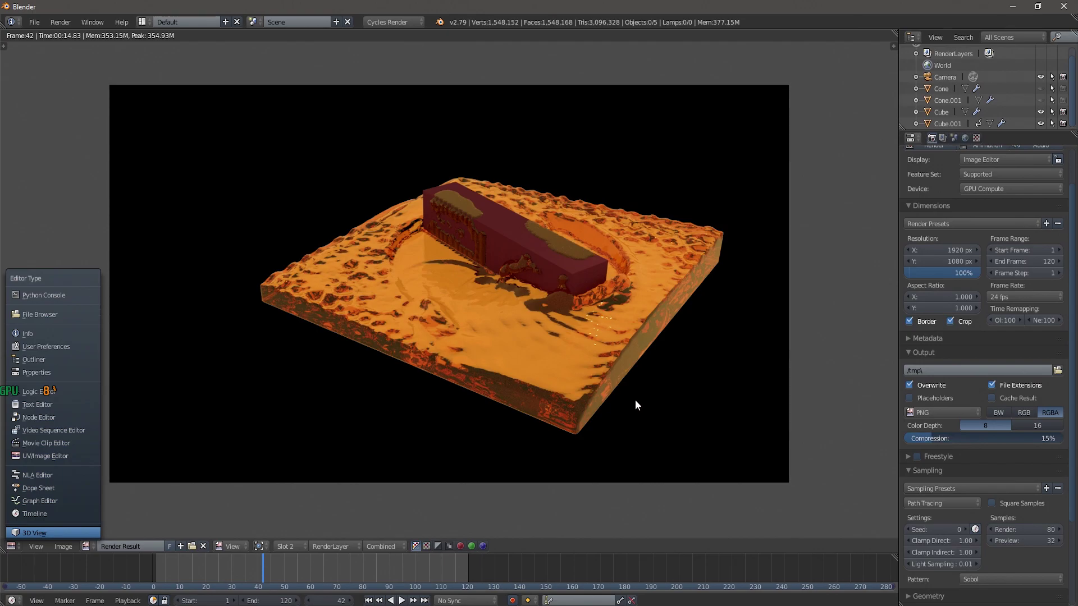
key(Return)
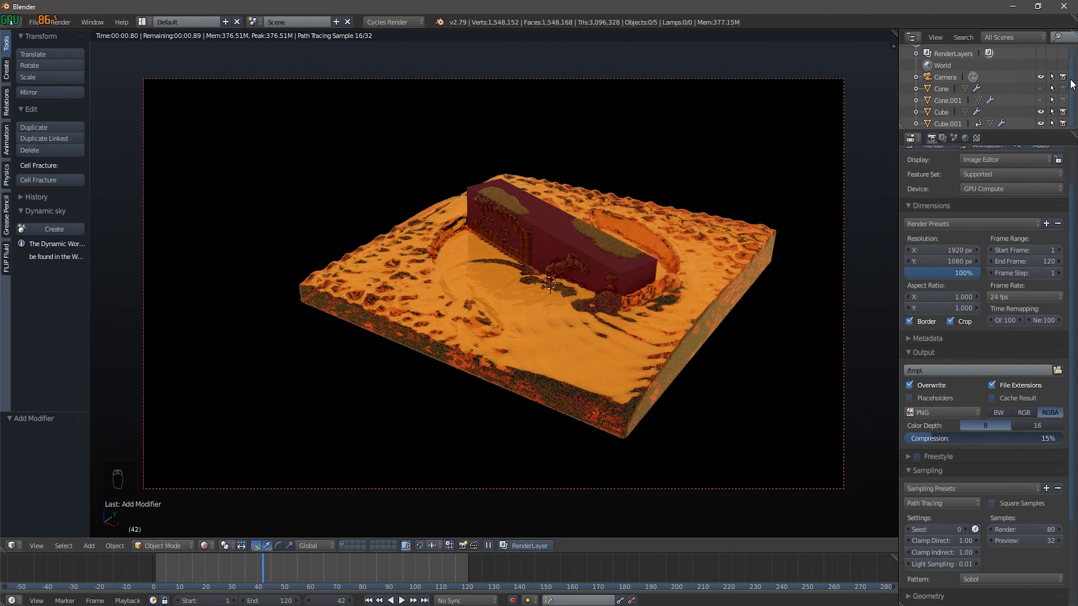
key(ctrl+z)
scroll(641, 298, up, 4)
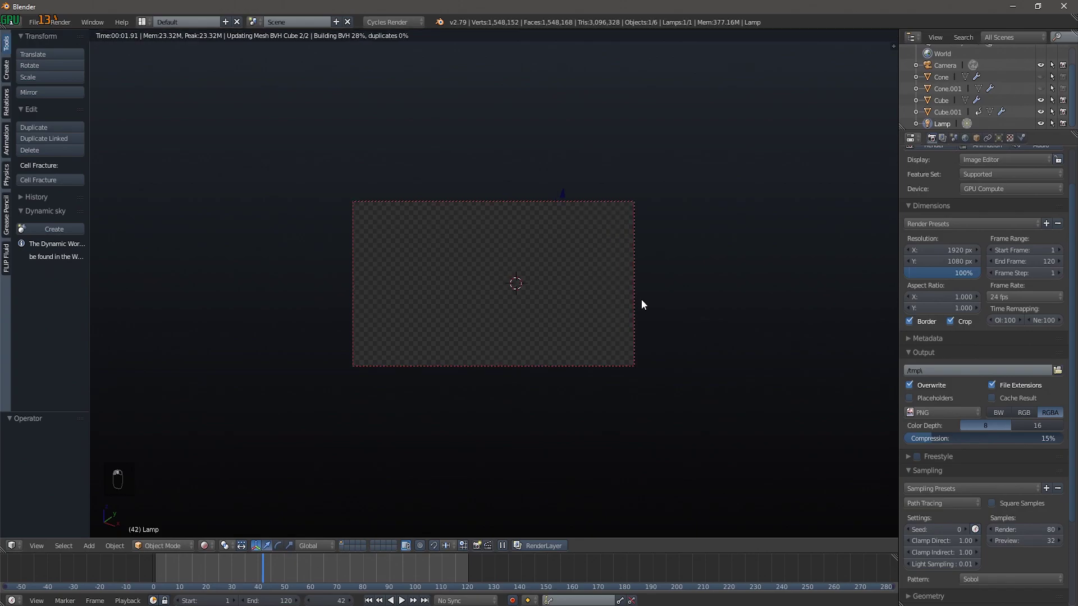
scroll(642, 301, up, 1)
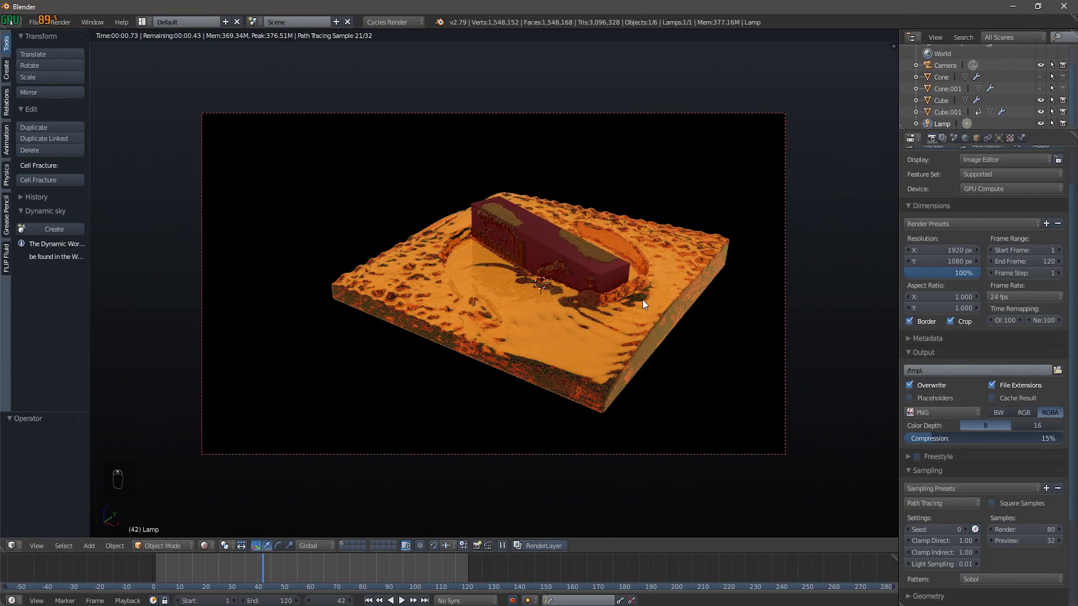
- Set Clamp Direct and Clamp Indirect to 0 and check the fluid in the rendered viewport
drag(938, 537, 899, 537)
click(953, 551)
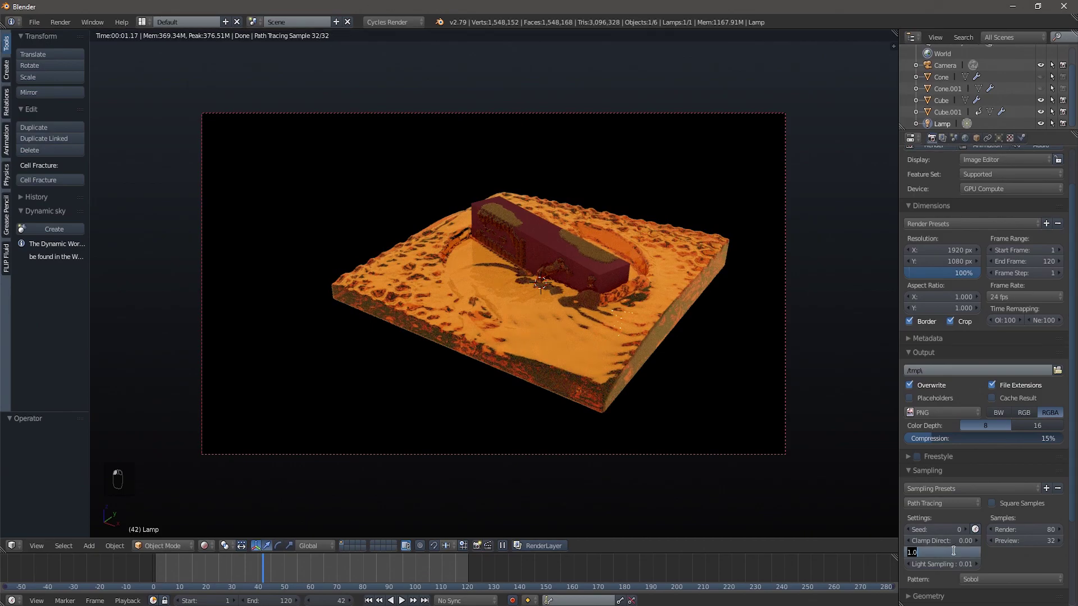
text(0)
key(Return)
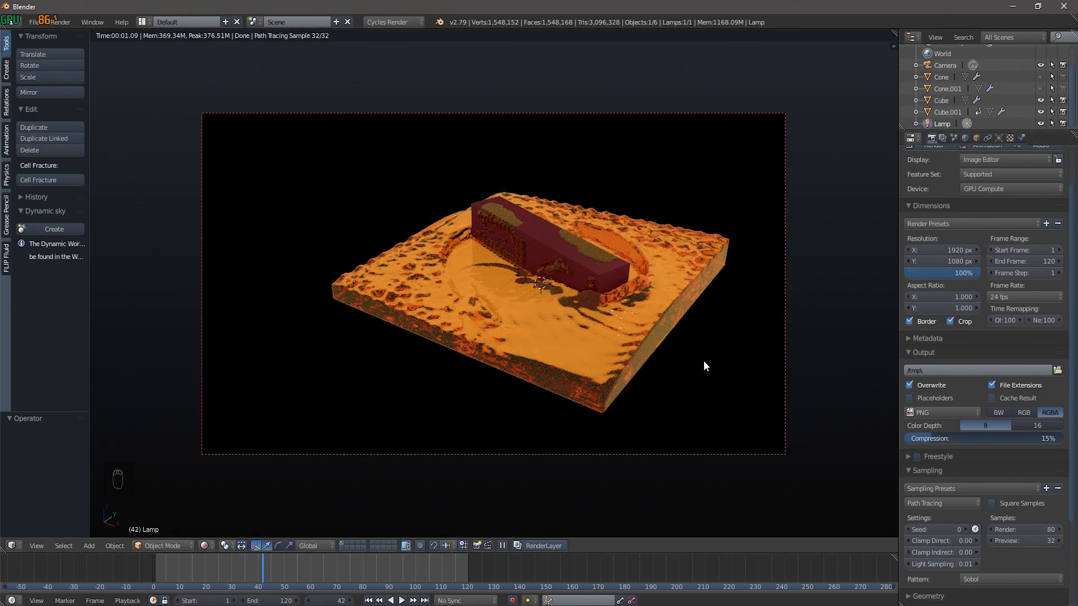
- Restore Clamp Direct and Clamp Indirect to 1.00
click(944, 542)
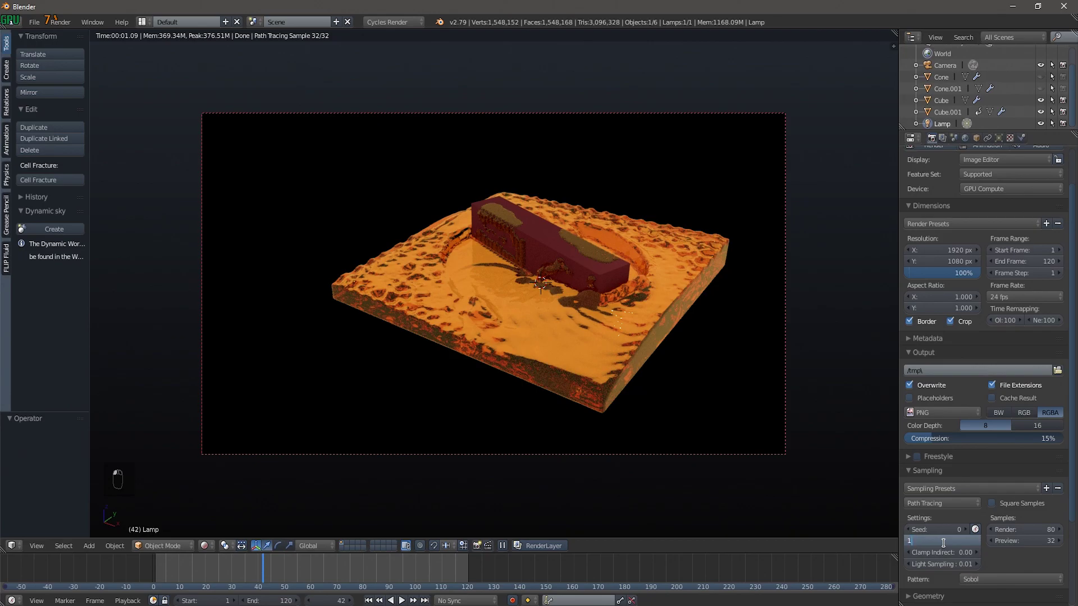
text(1)
key(Return)
click(944, 550)
text(1)
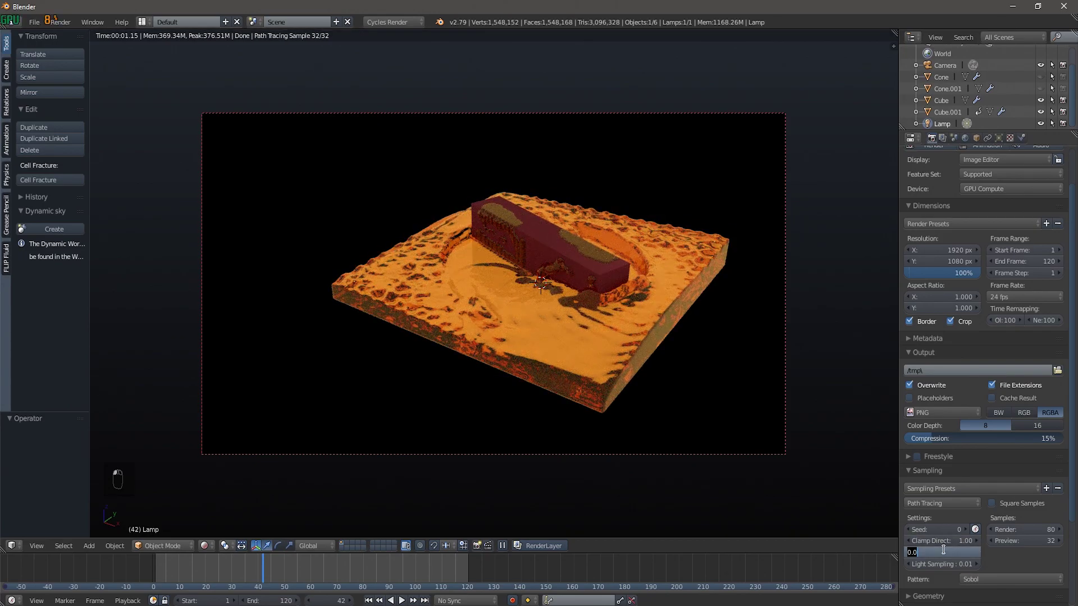
key(Return)
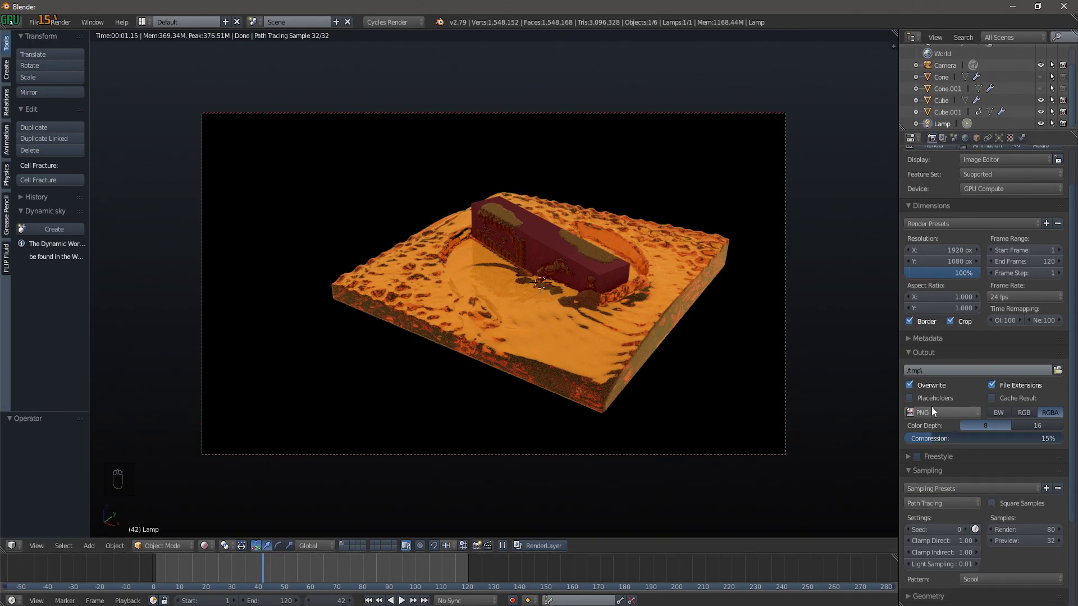
- Set the render output path to the Desktop folder
click(1057, 370)
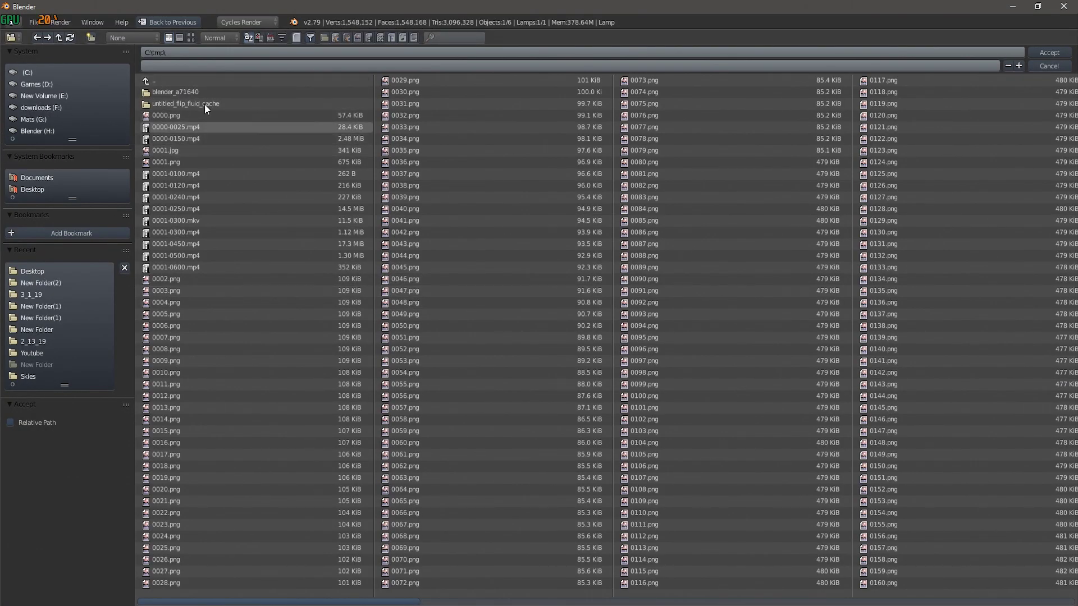
click(190, 81)
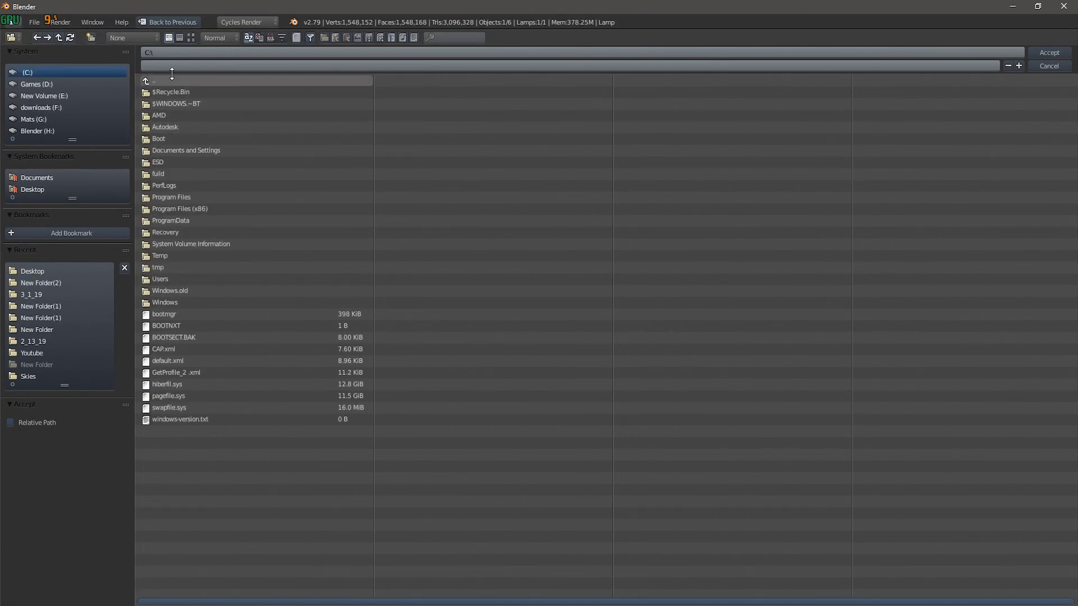
click(32, 188)
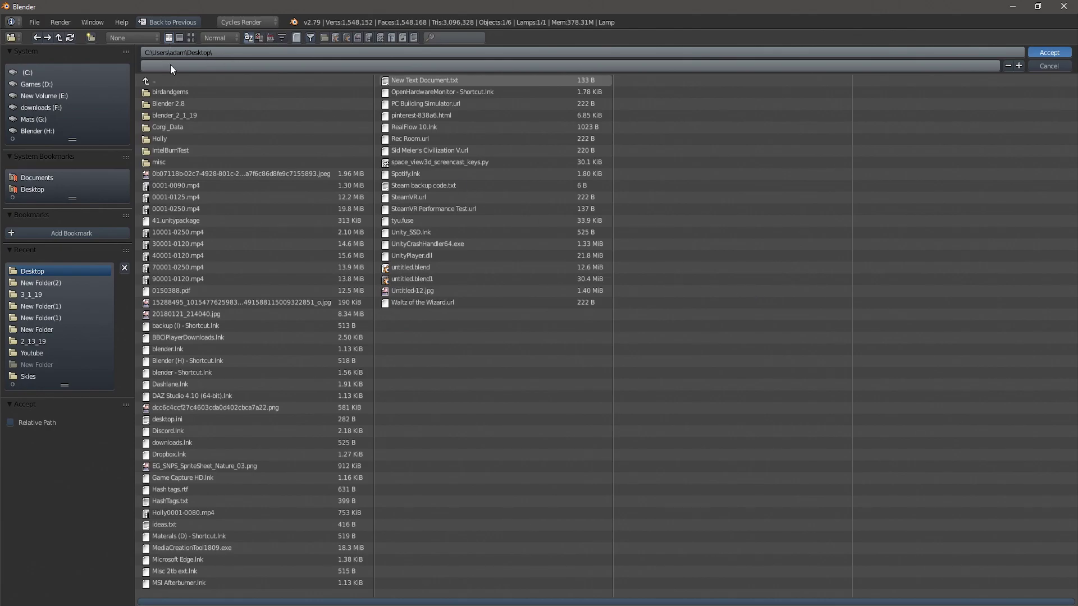
key(Return)
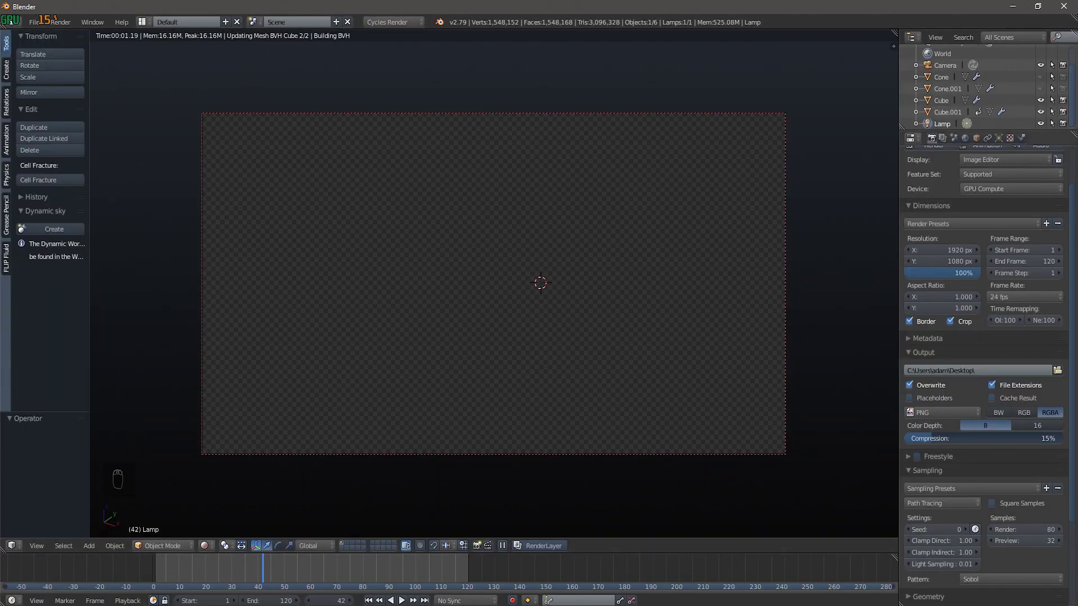
- Name the render output file 3_7_19 in the Desktop folder and accept the path
click(1058, 370)
click(256, 66)
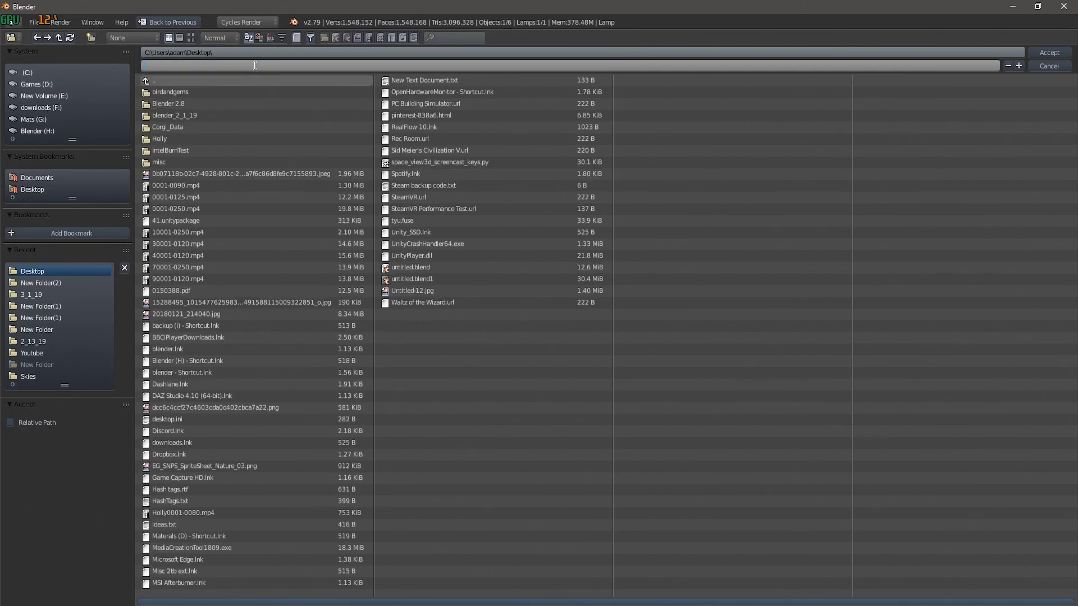
text(34)
key(BackSpace)
text(3_7_19)
key(Return)
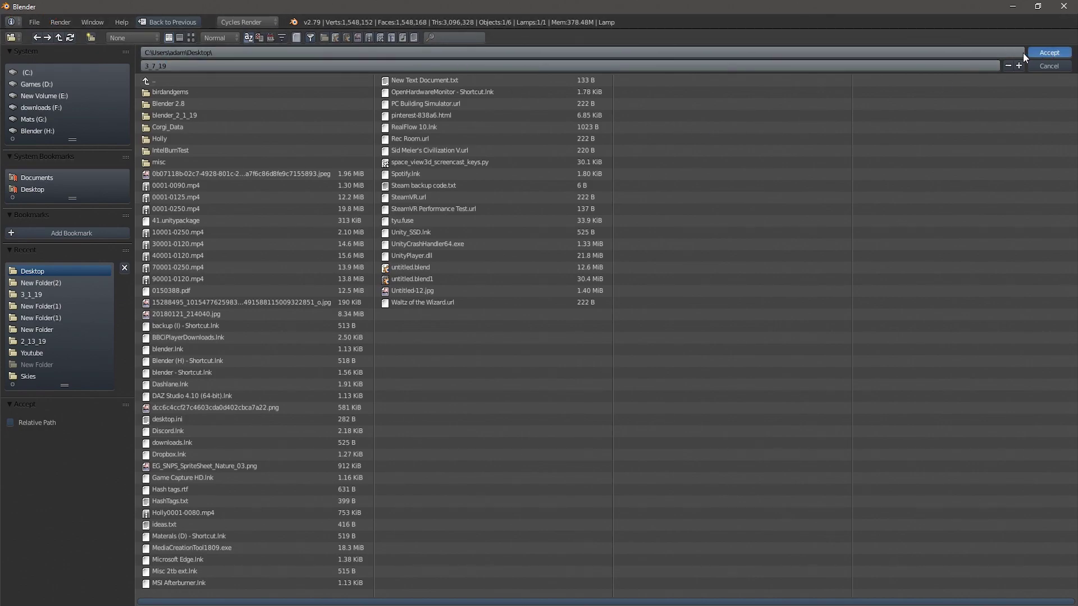
key(Return)
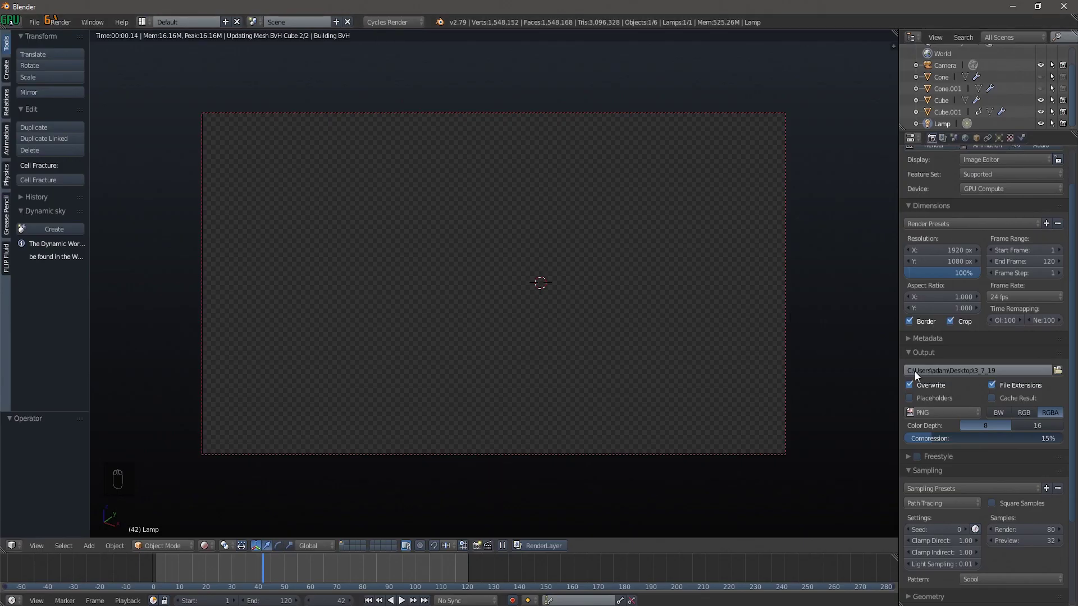
- Set the render output file format to FFmpeg video, trying JPEG first
click(926, 412)
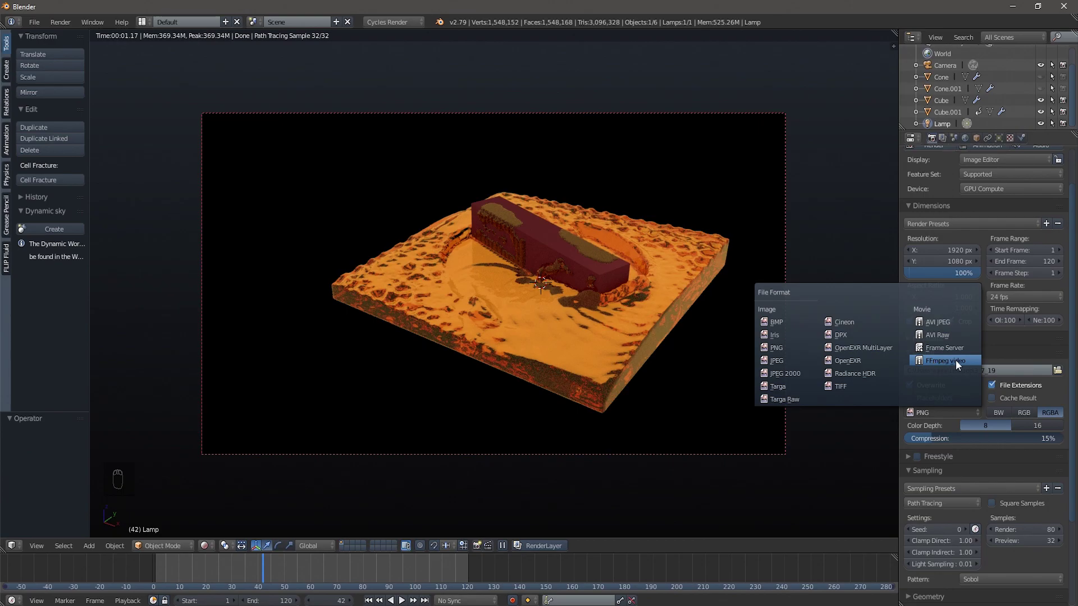
click(802, 361)
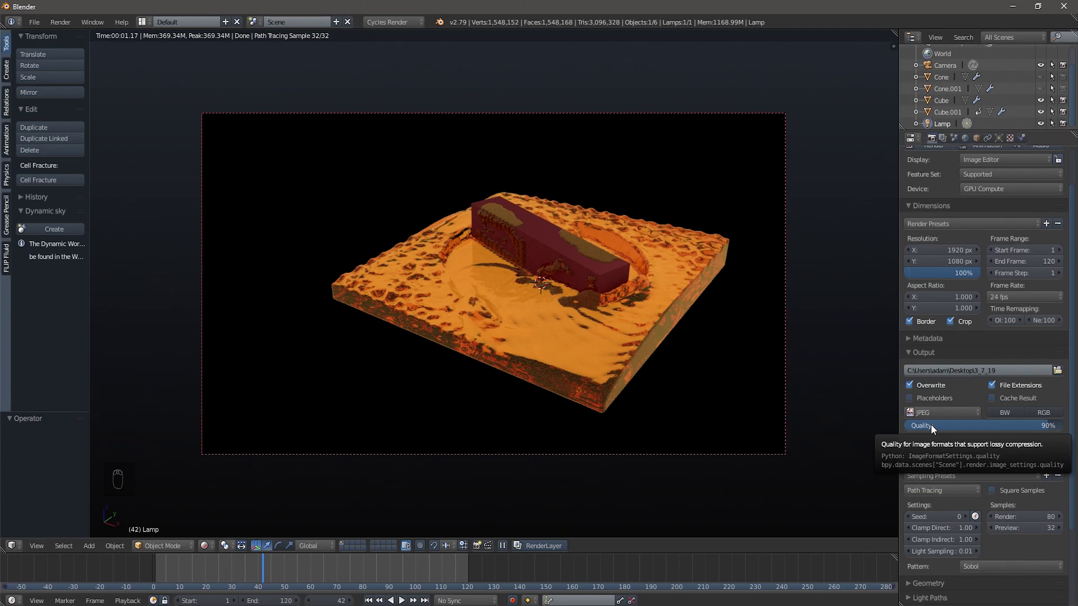
click(928, 415)
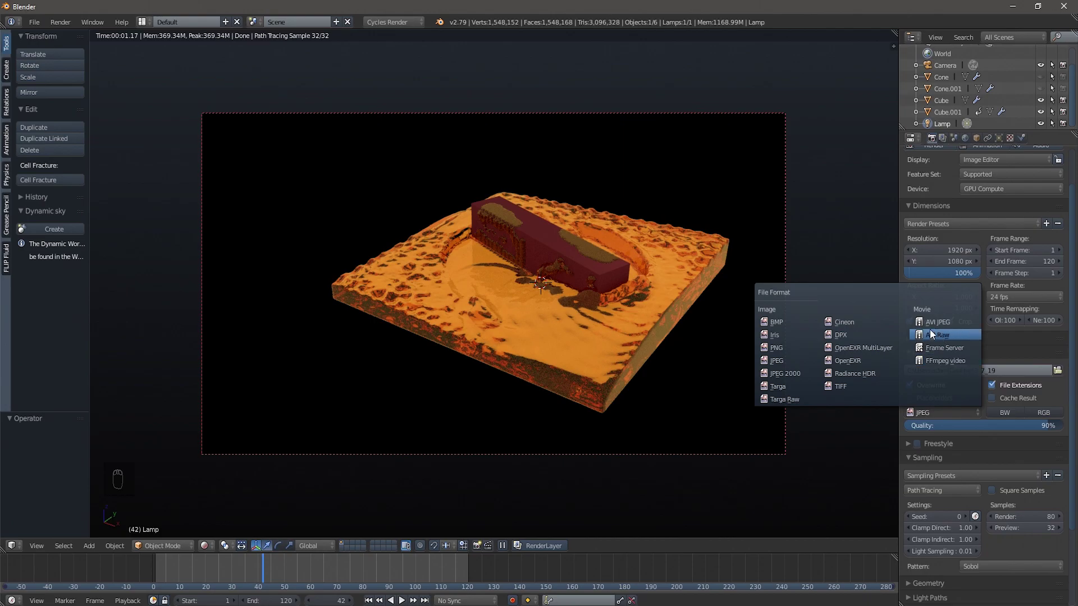
click(956, 413)
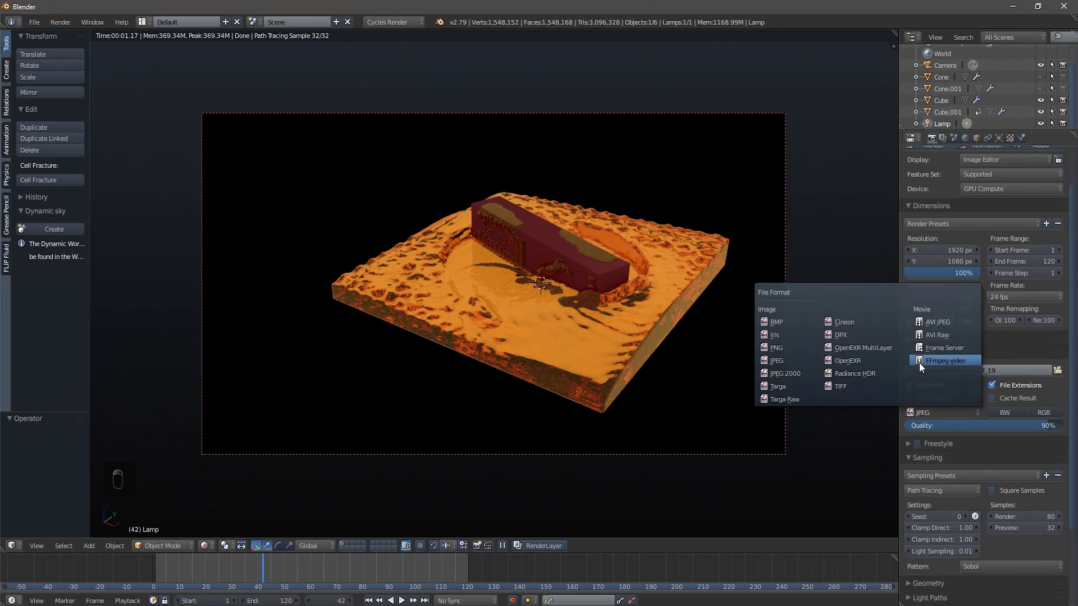
click(957, 359)
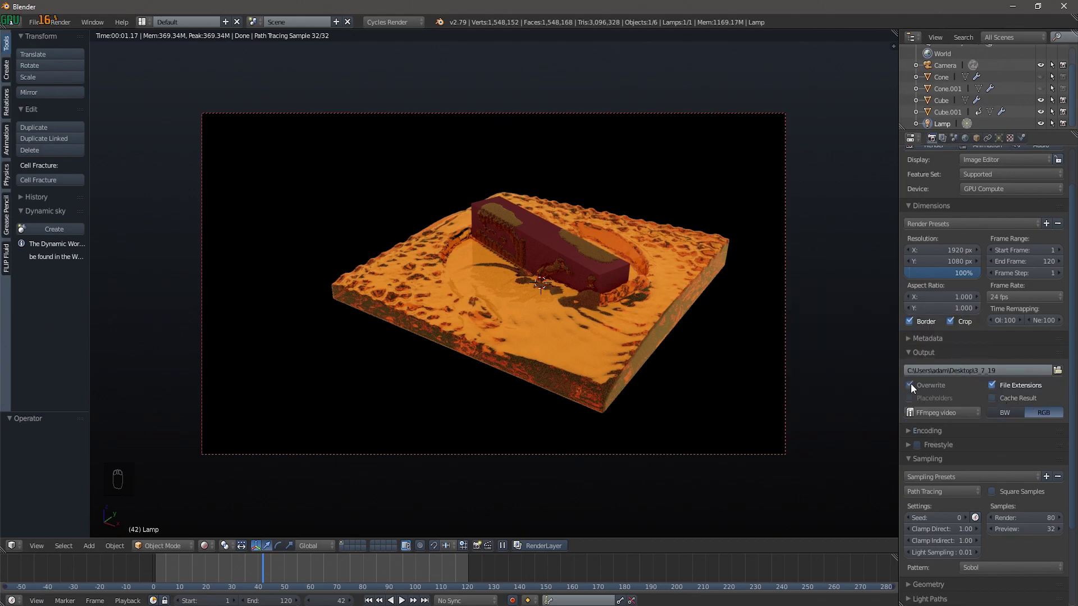
- Expand the encoding settings, widen the properties area and set the video container to MPEG-4
click(907, 430)
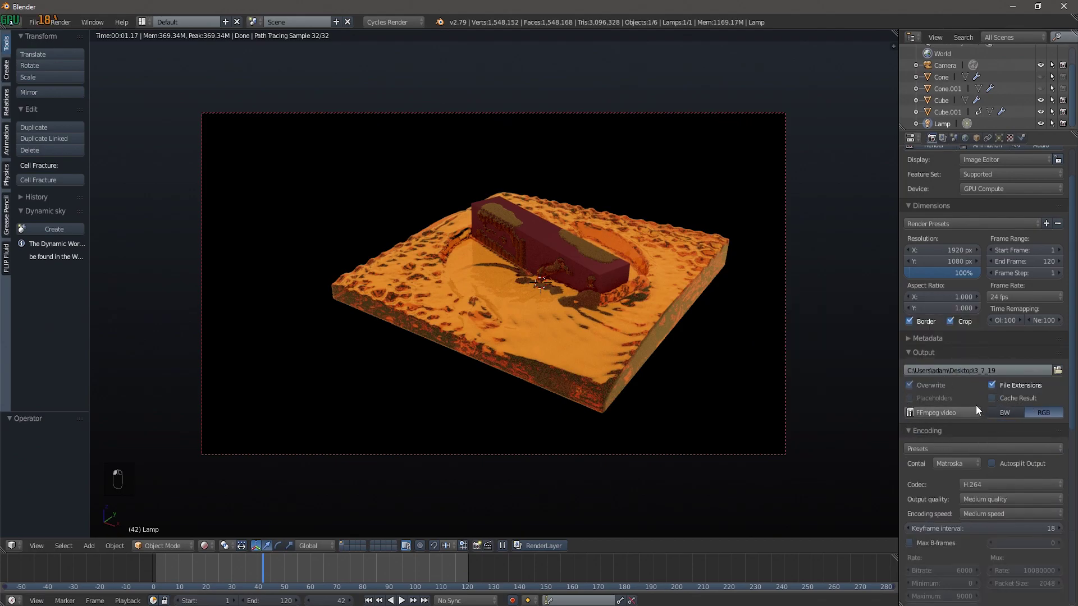
click(951, 463)
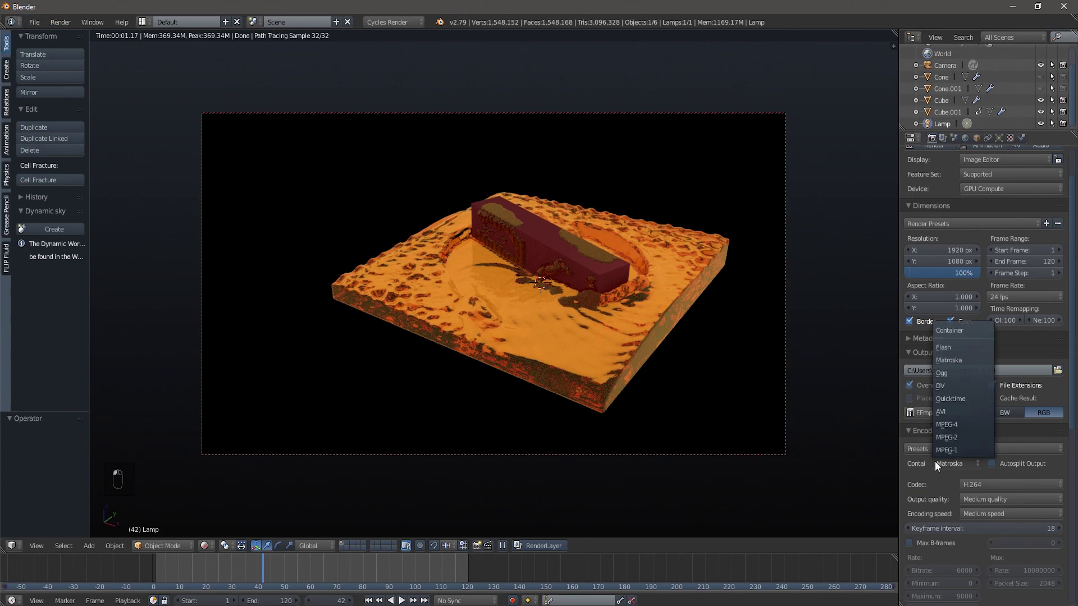
click(922, 461)
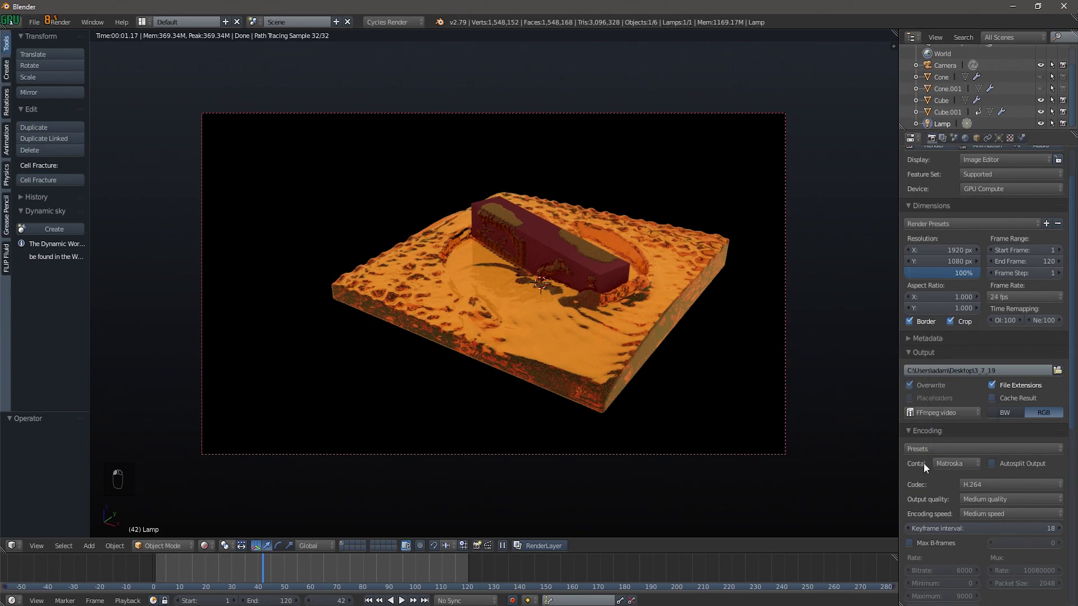
drag(899, 460, 827, 460)
click(886, 462)
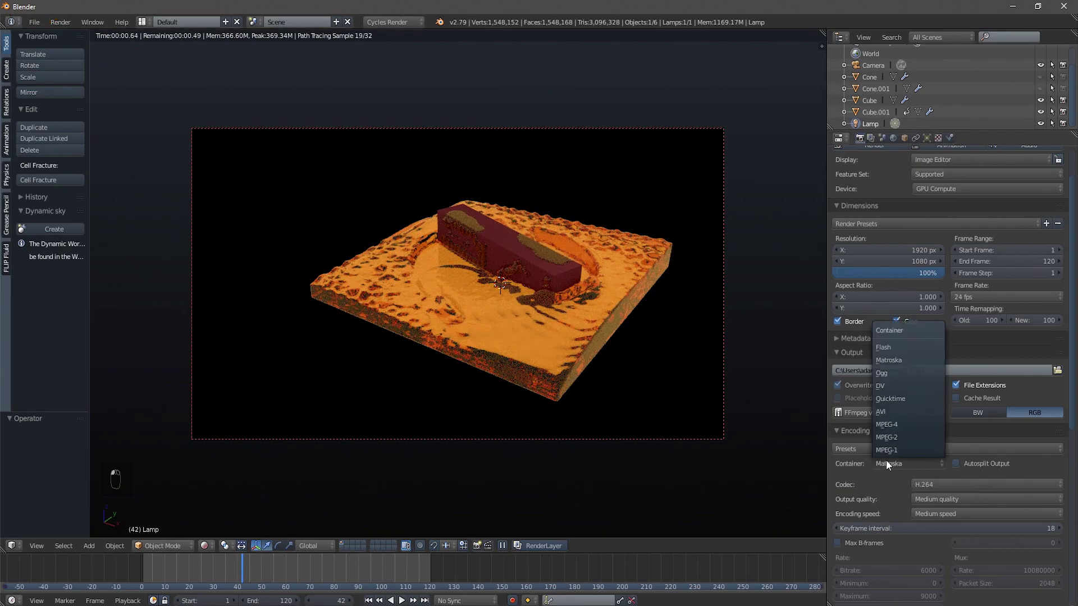
click(901, 424)
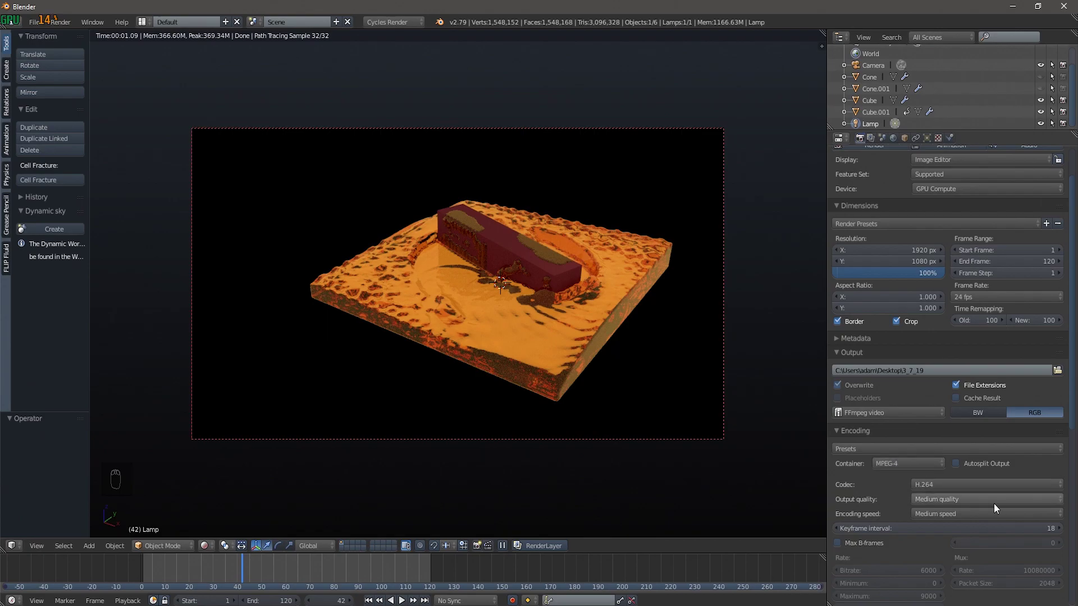
- Set the video output quality to High quality
click(934, 499)
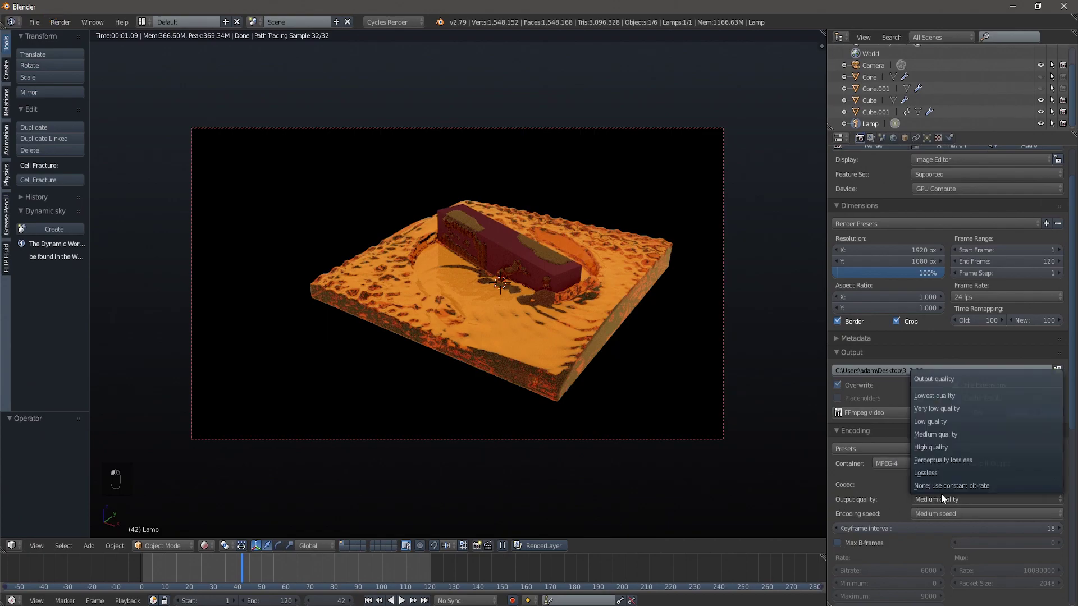
click(950, 447)
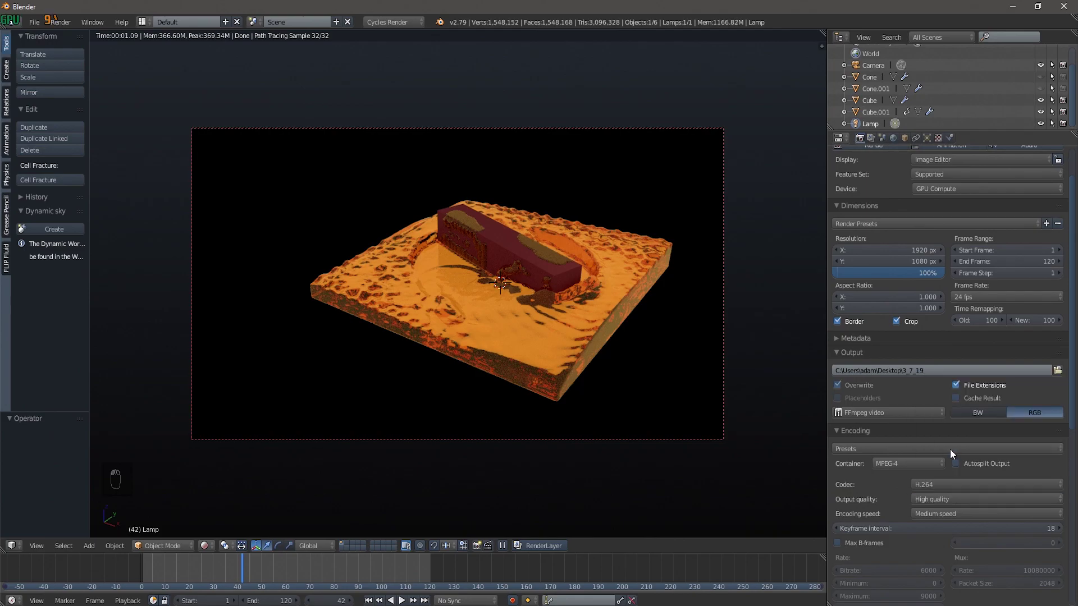
click(946, 497)
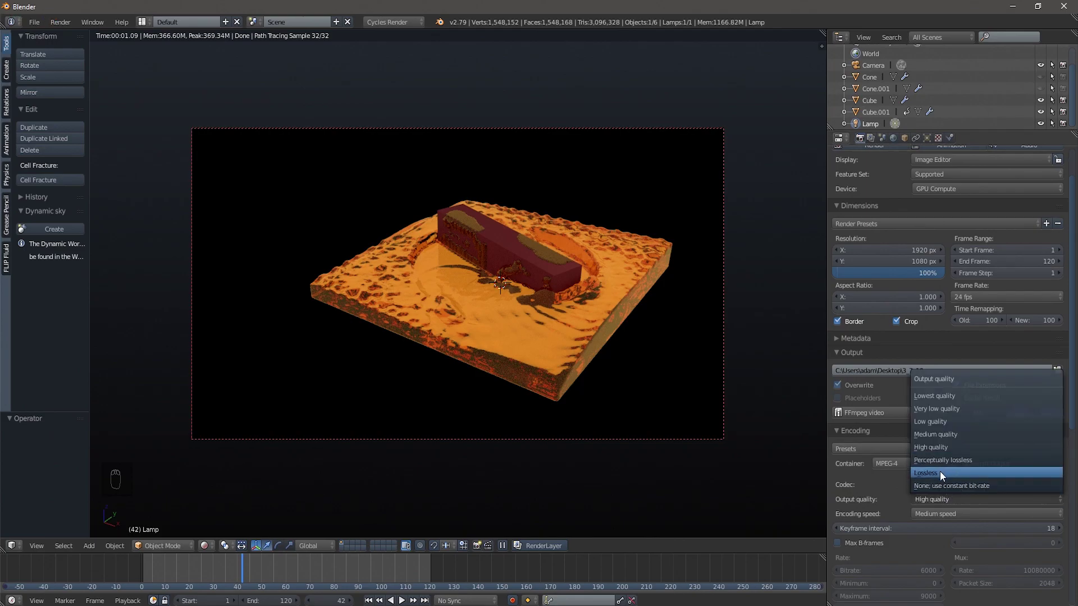
click(941, 513)
- Set the encoding speed to Ultra fast; biggest file
click(941, 513)
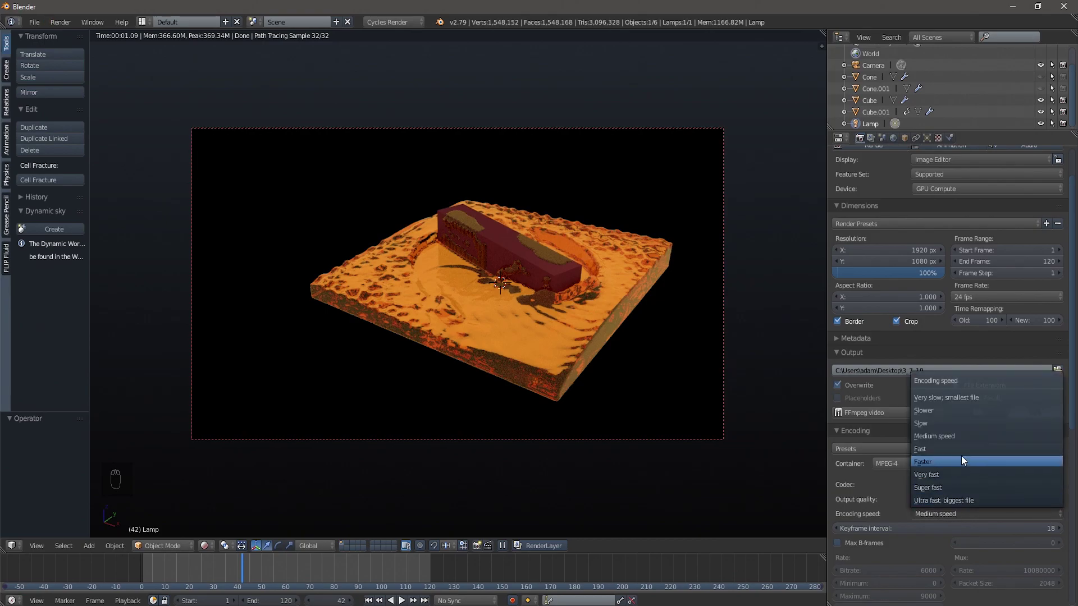
click(949, 500)
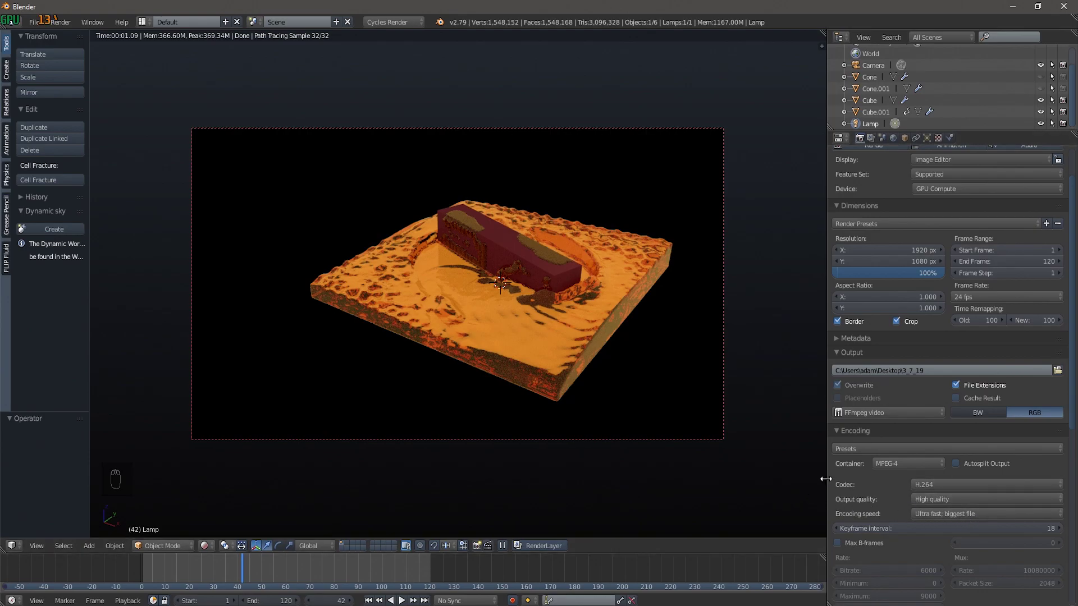
click(960, 512)
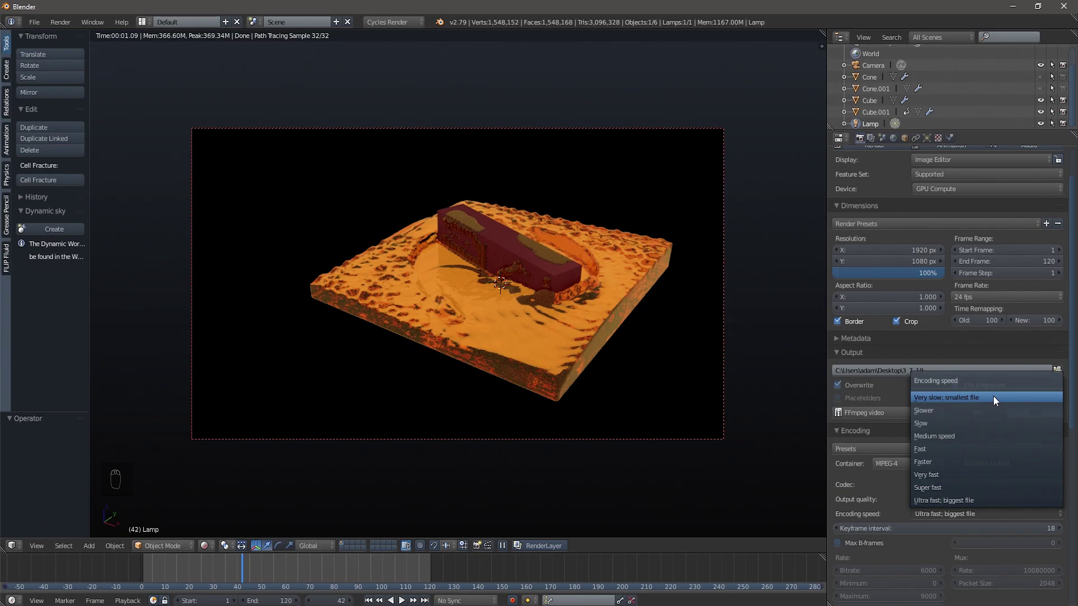
- Start rendering the full animation
scroll(890, 485, down, 1)
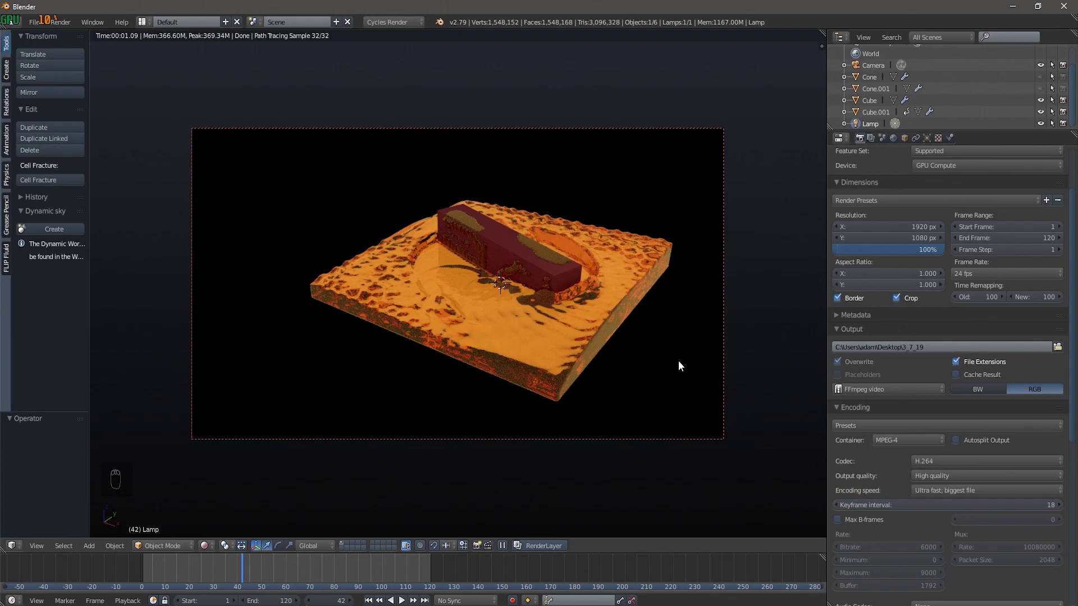
scroll(908, 269, up, 3)
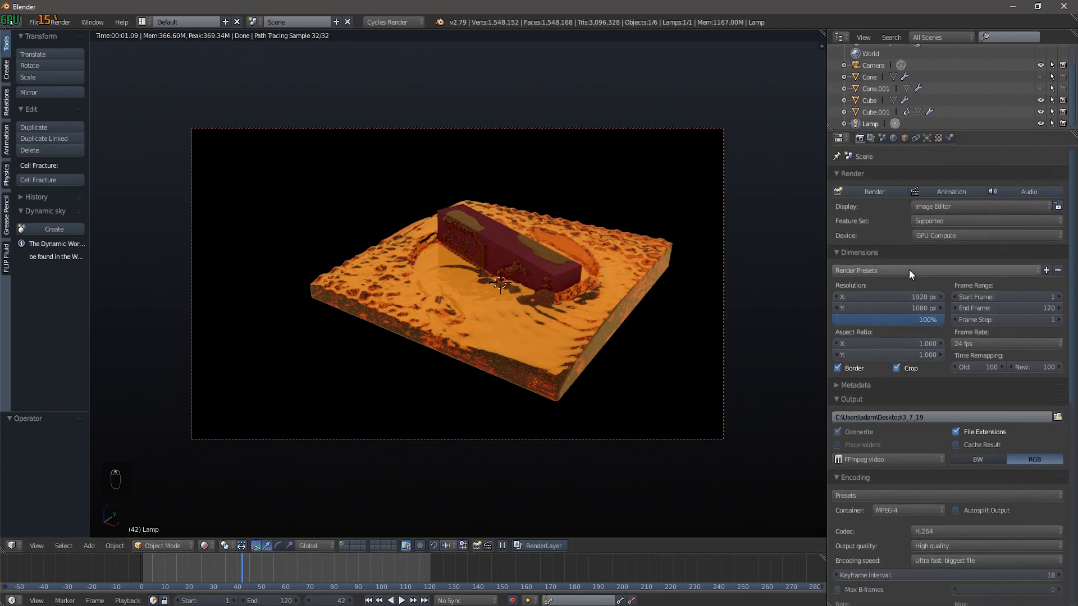
click(948, 189)
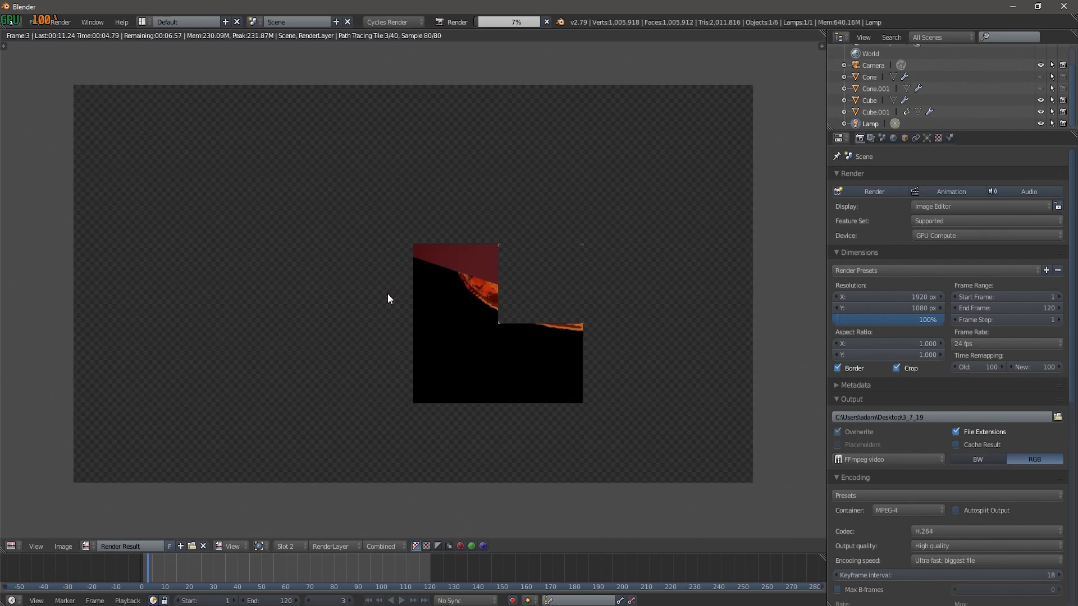
- Select the fluid domain Cube and show its fluid physics settings while the animation renders
click(869, 89)
click(867, 100)
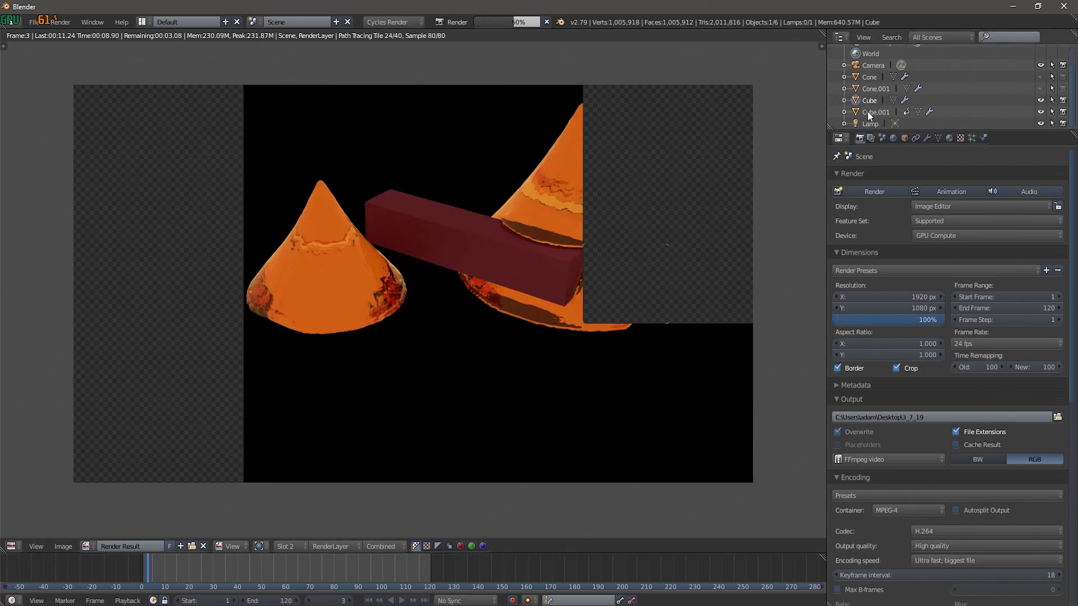
click(867, 112)
click(984, 137)
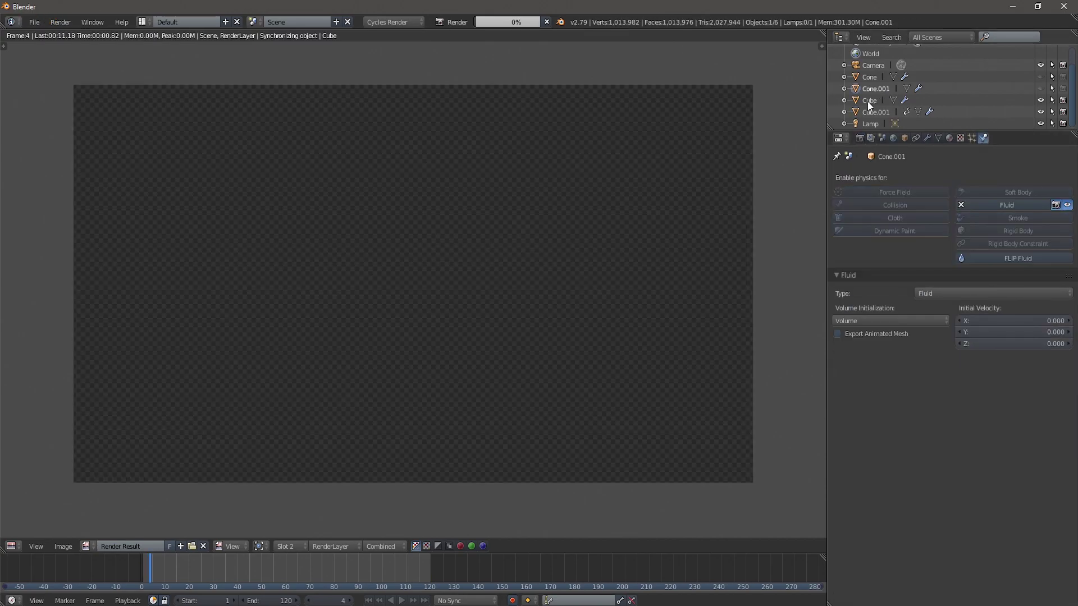
click(867, 101)
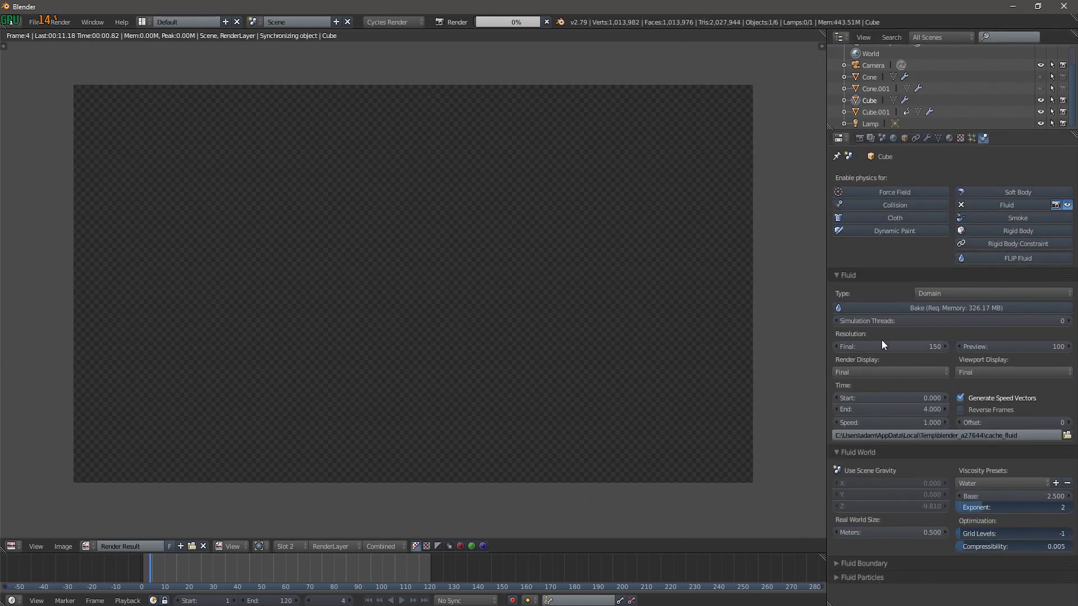